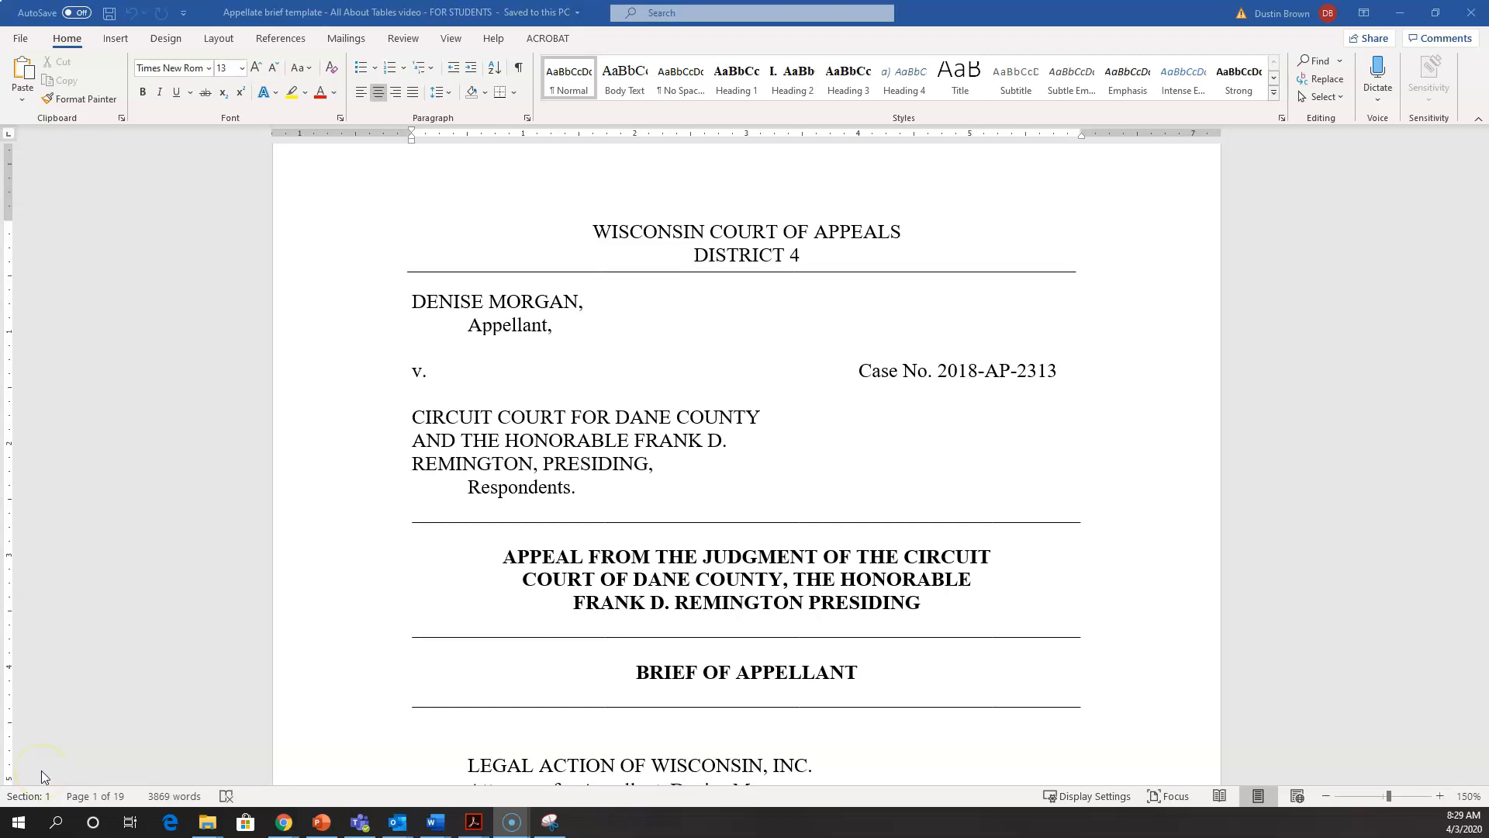
# Step: Look through the brief's caption page, table of contents and Table of Authorities page
pyautogui.click(515, 438)
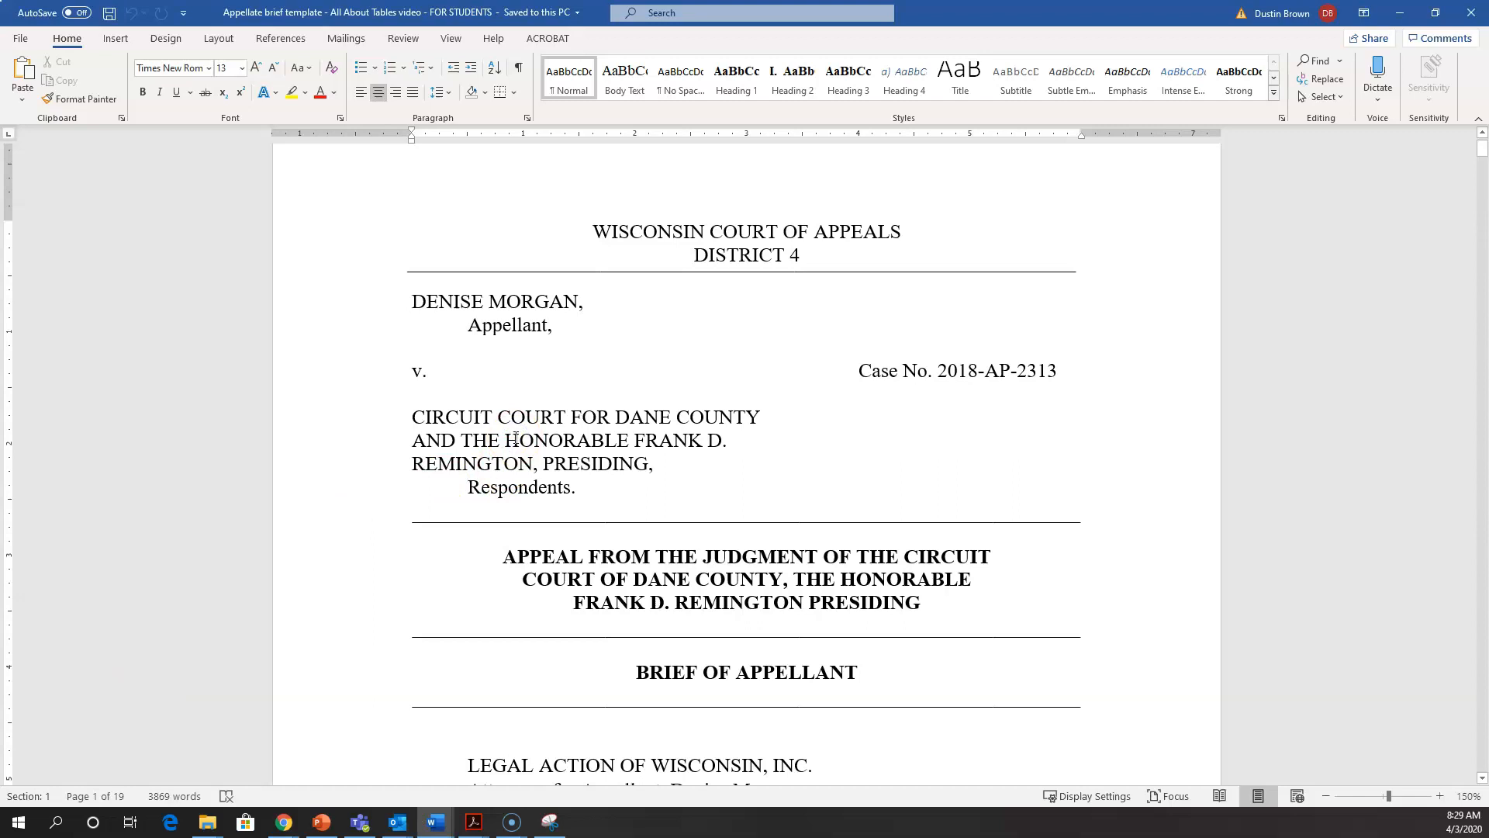
pyautogui.scroll(-3, 516, 438)
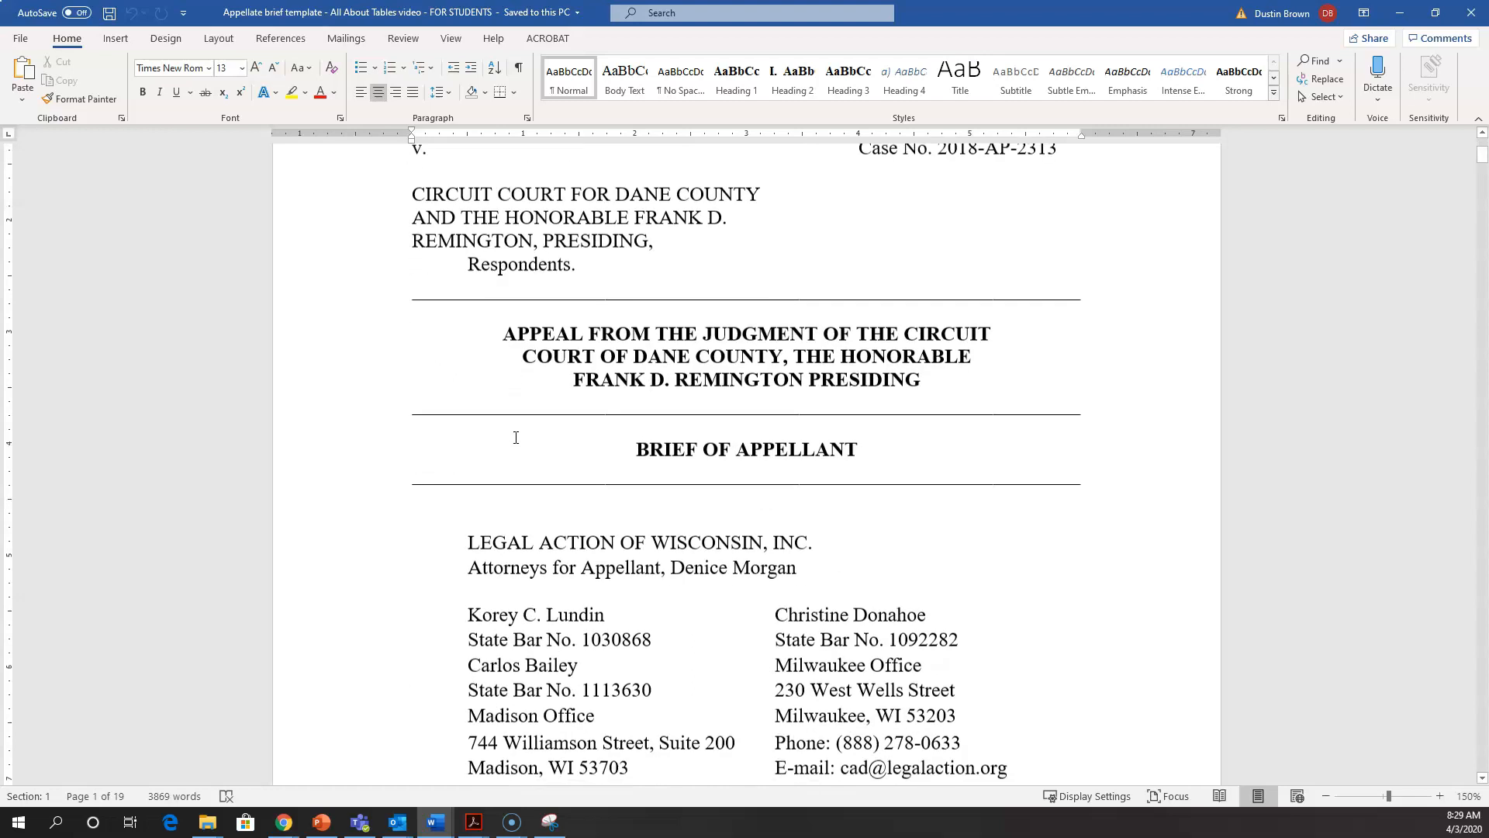
pyautogui.scroll(-6, 515, 438)
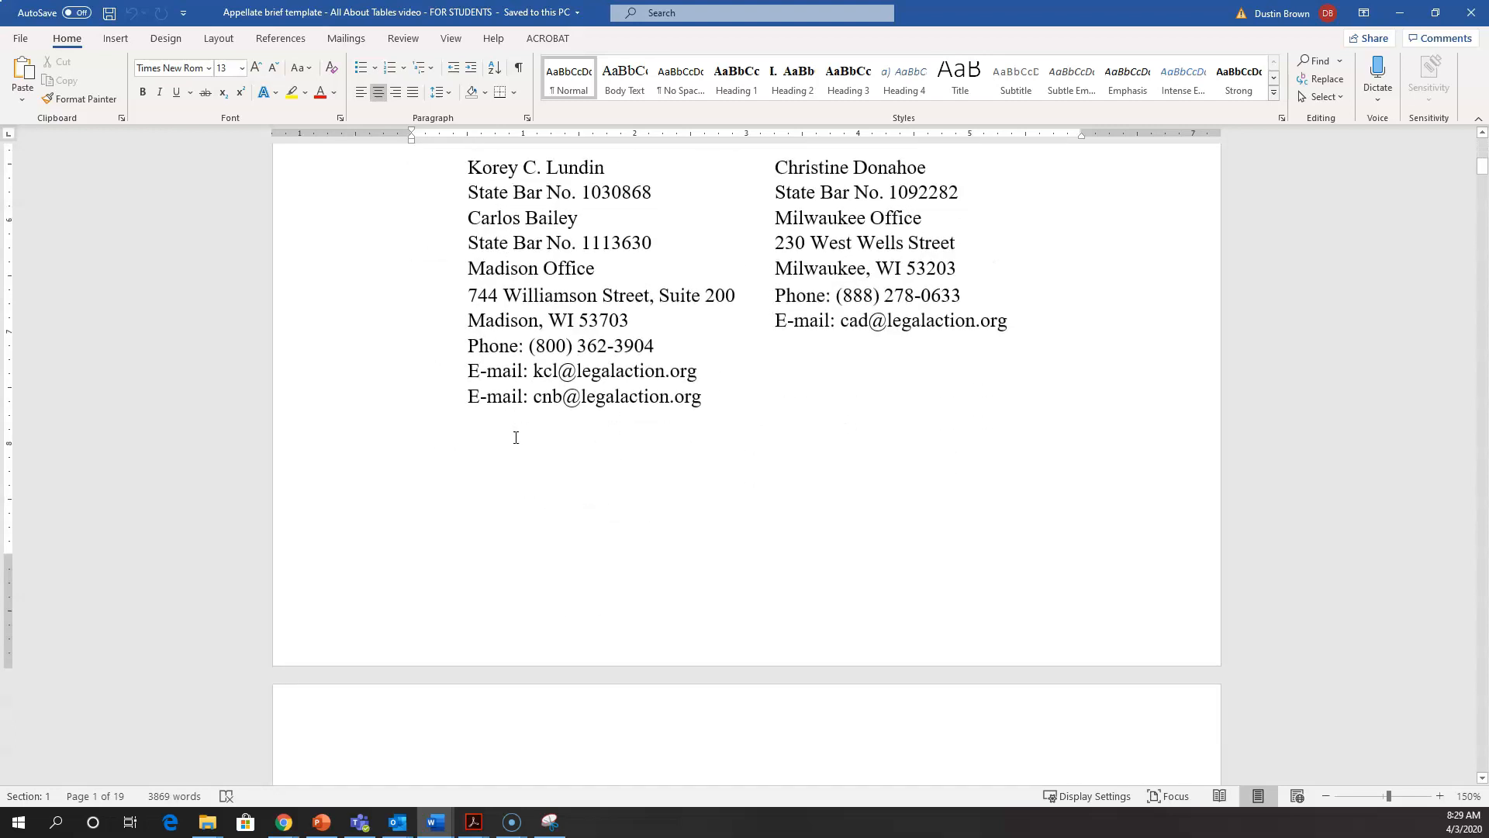
pyautogui.scroll(-3, 516, 438)
pyautogui.scroll(-5, 516, 438)
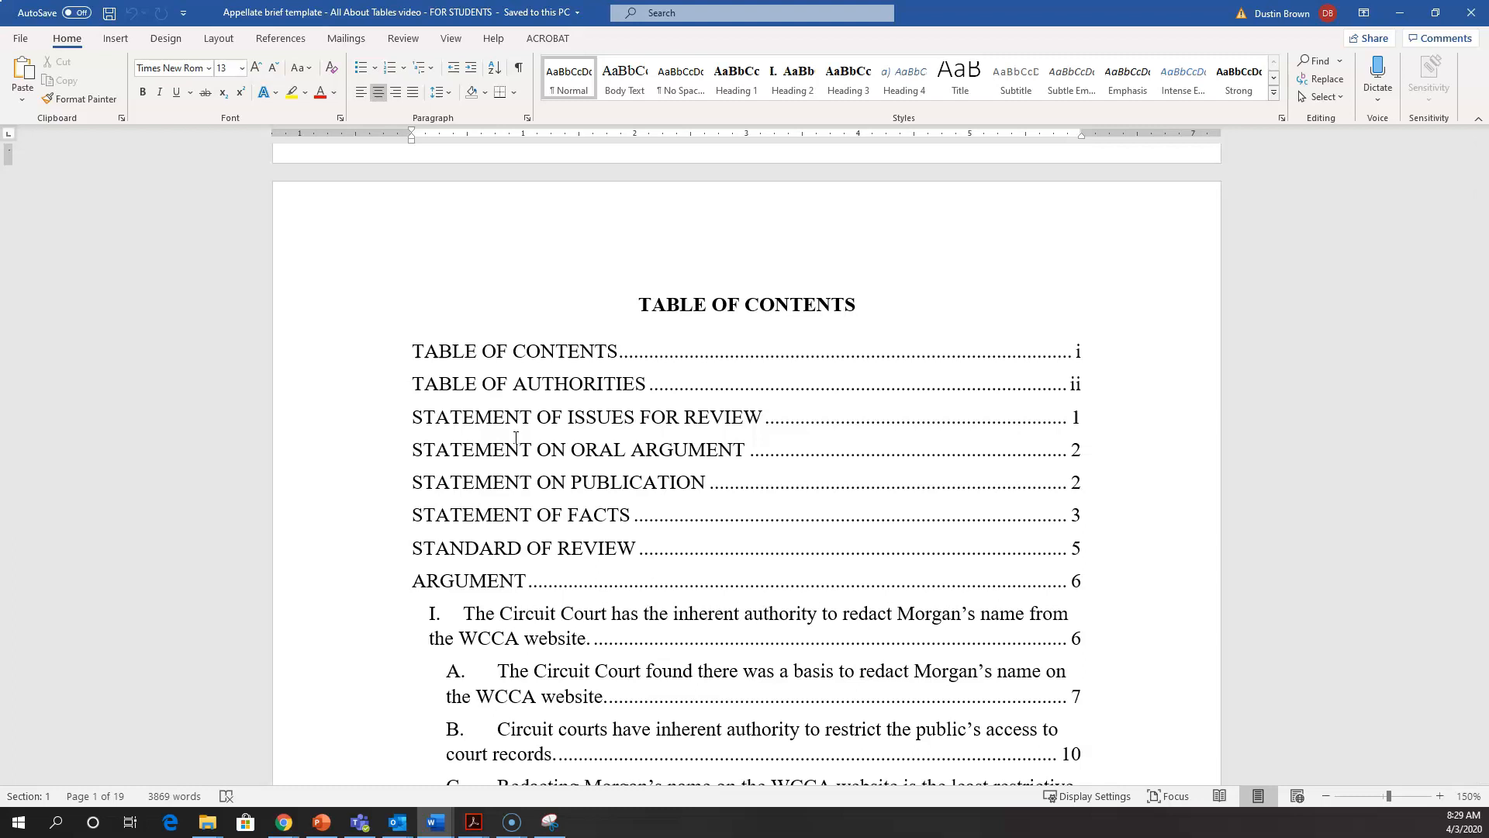
pyautogui.scroll(-2, 515, 437)
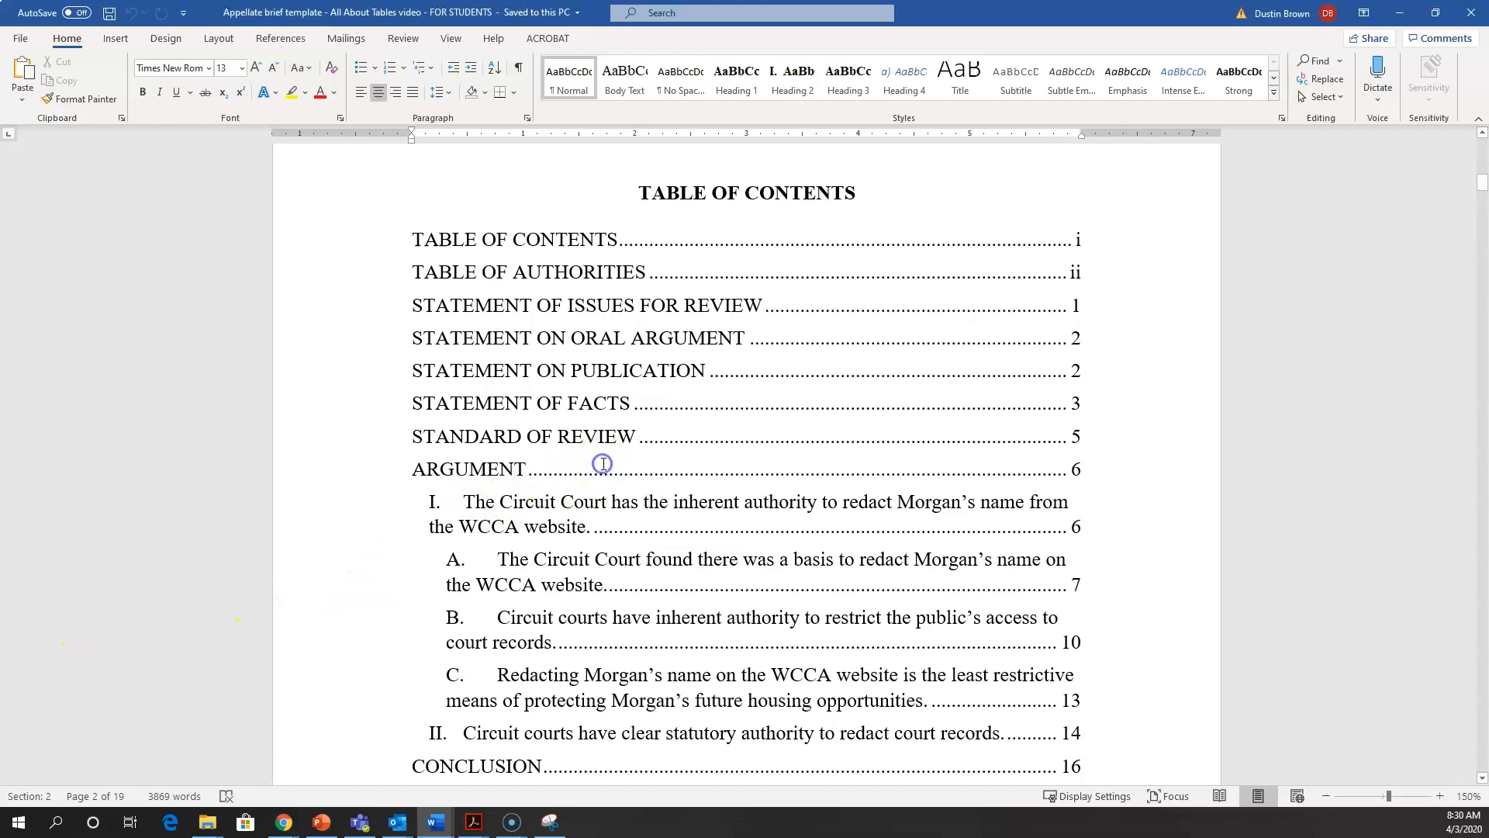
pyautogui.scroll(-6, 599, 474)
pyautogui.scroll(-4, 600, 473)
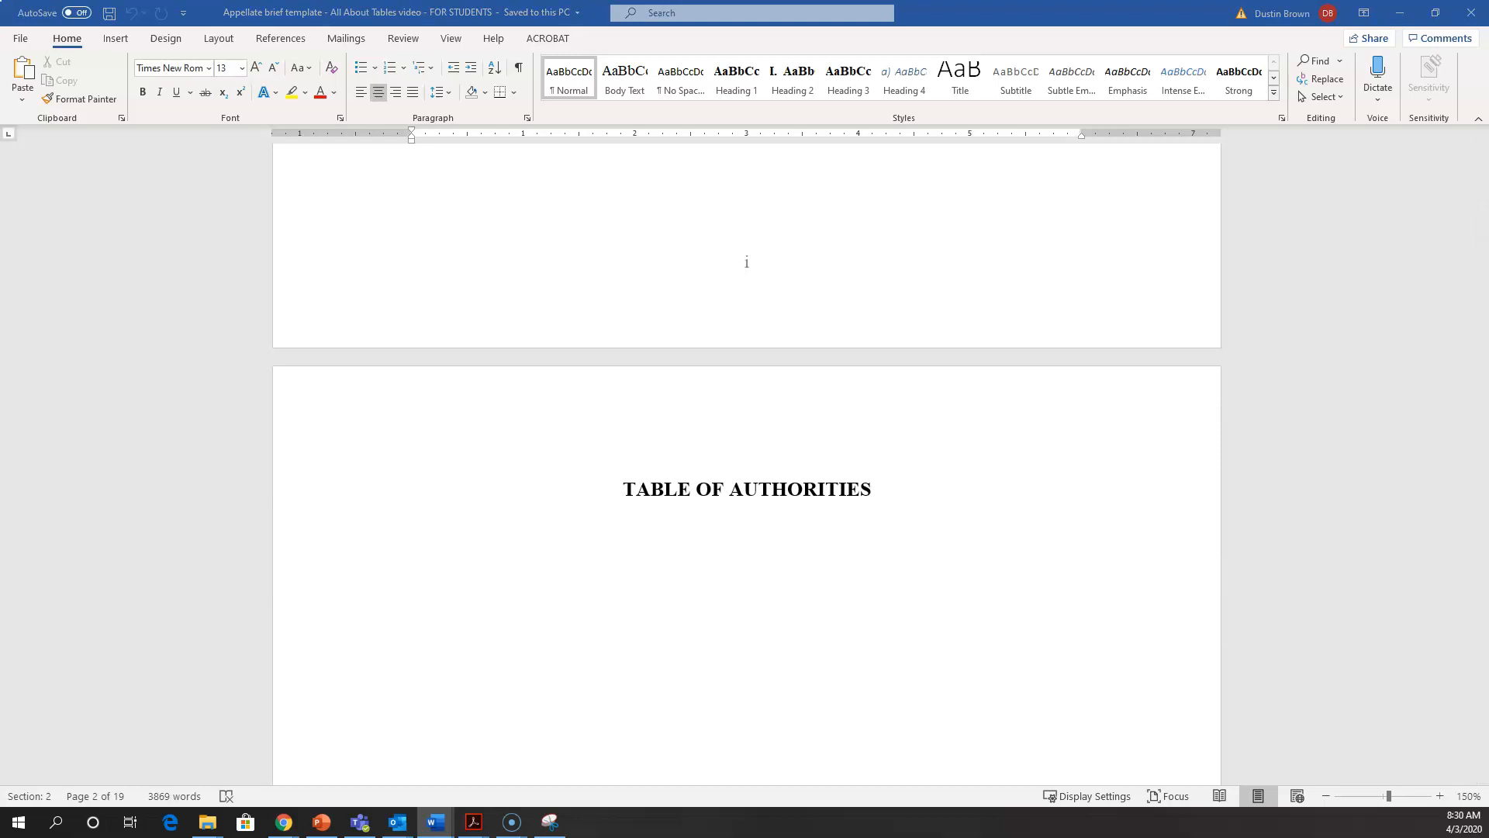
pyautogui.click(713, 502)
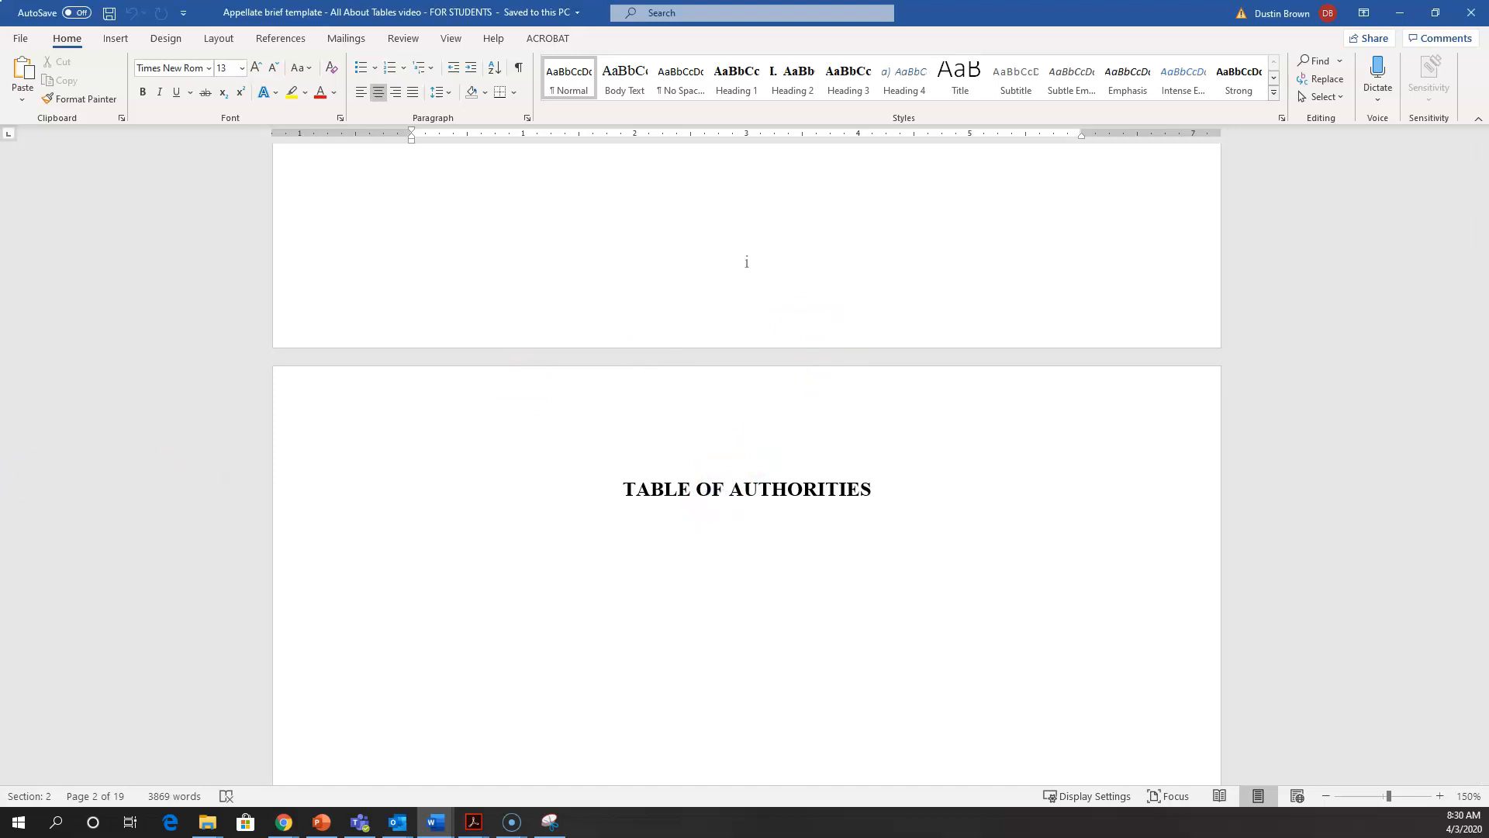
pyautogui.click(696, 519)
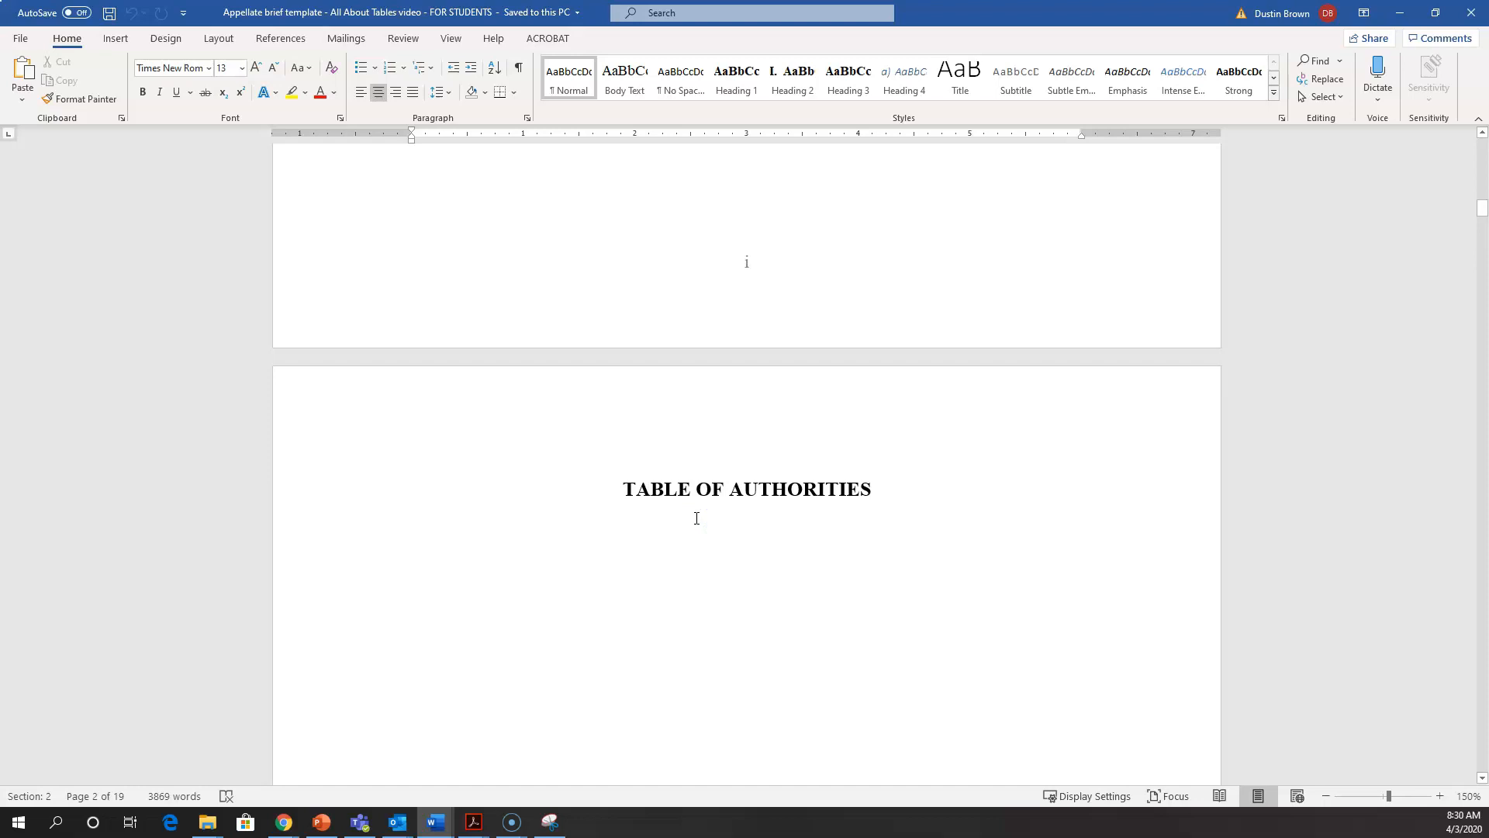
# Step: Place the cursor before the STATEMENT OF ISSUES FOR REVIEW heading and view the Mark Citation dialog, leaving it without marking anything
pyautogui.scroll(-15, 696, 518)
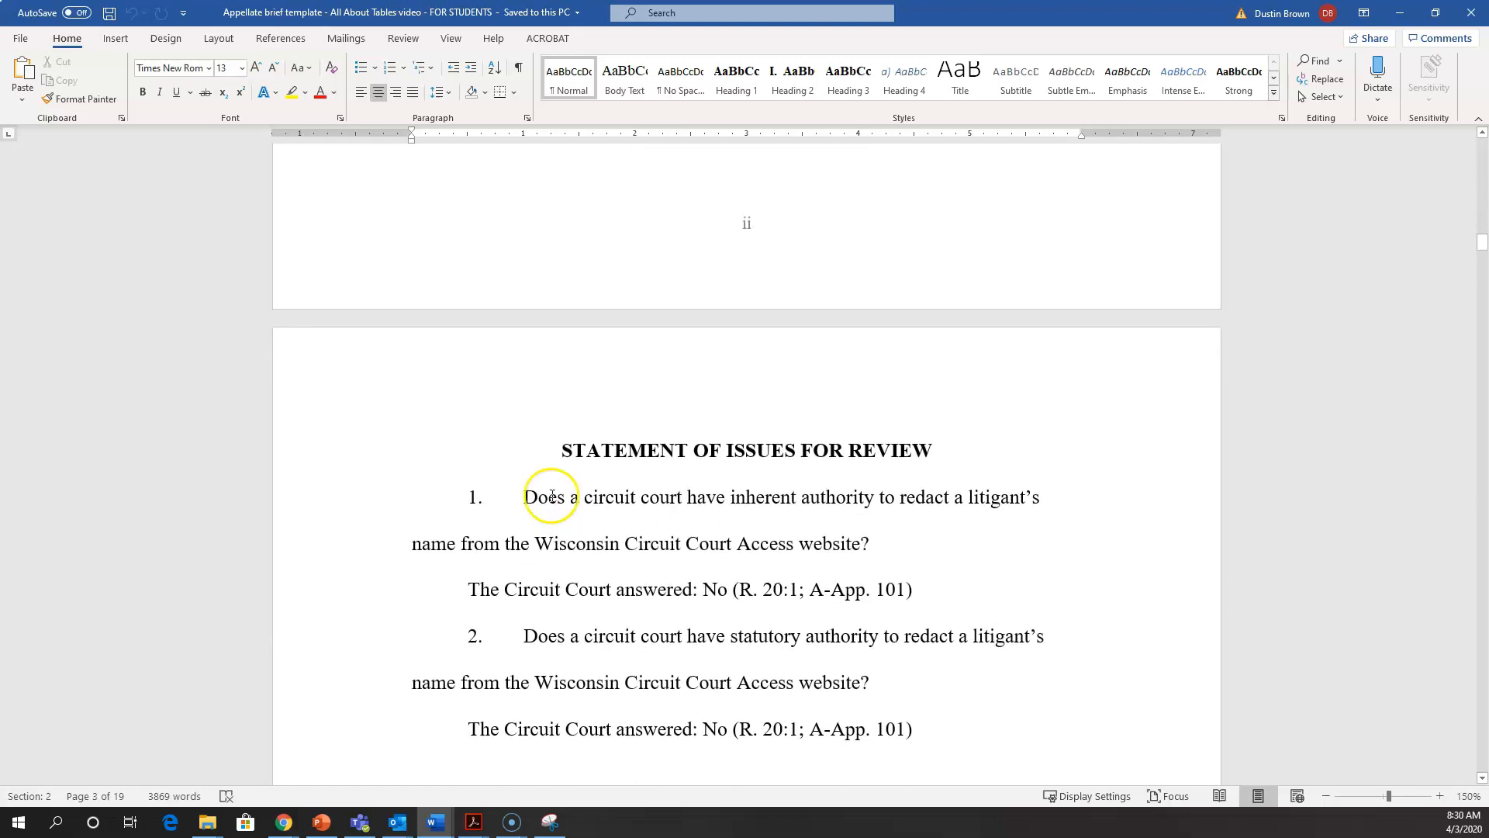
pyautogui.click(542, 448)
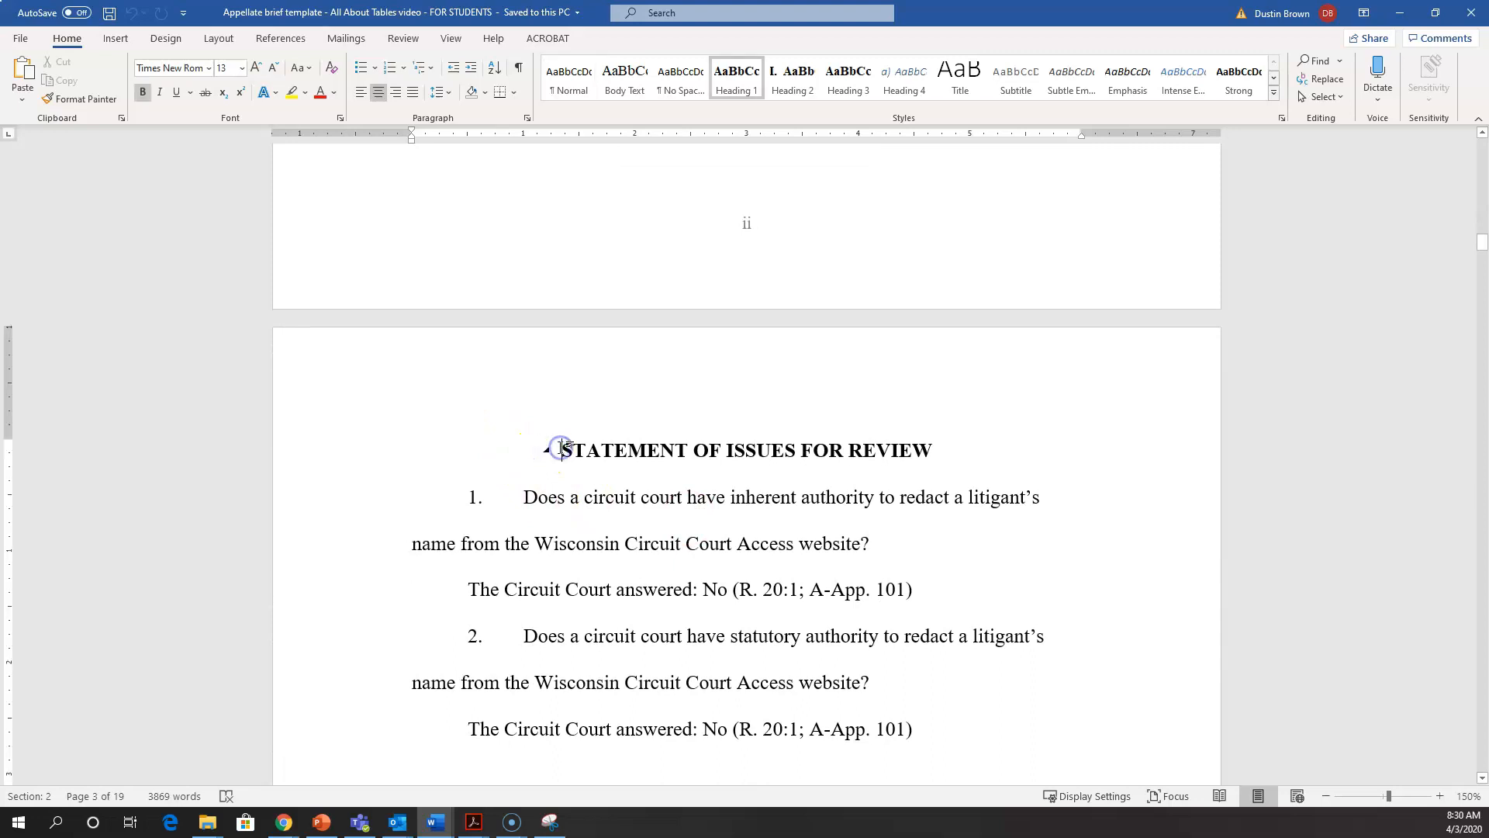
pyautogui.click(280, 38)
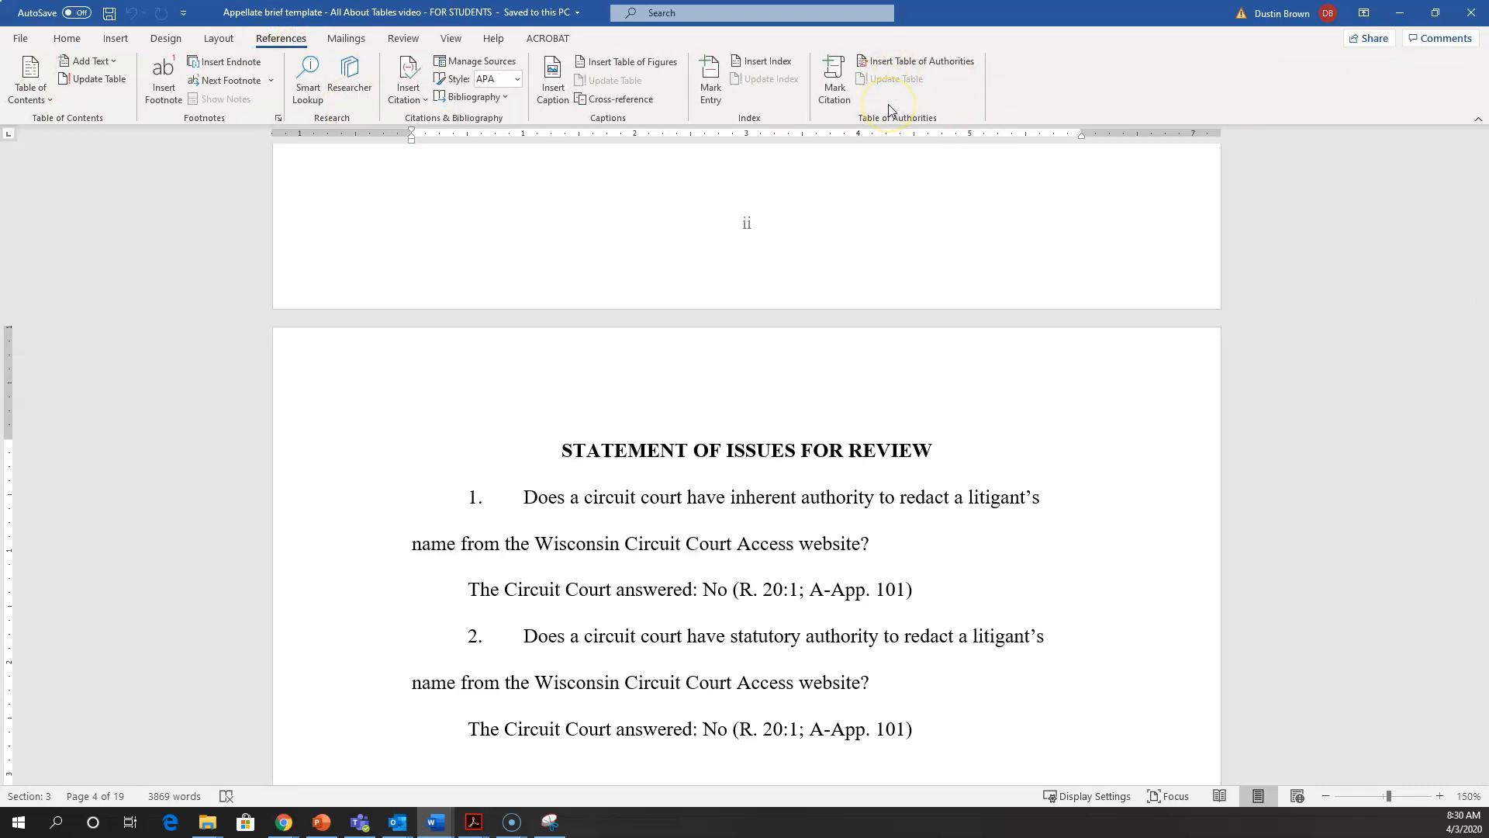
pyautogui.click(844, 96)
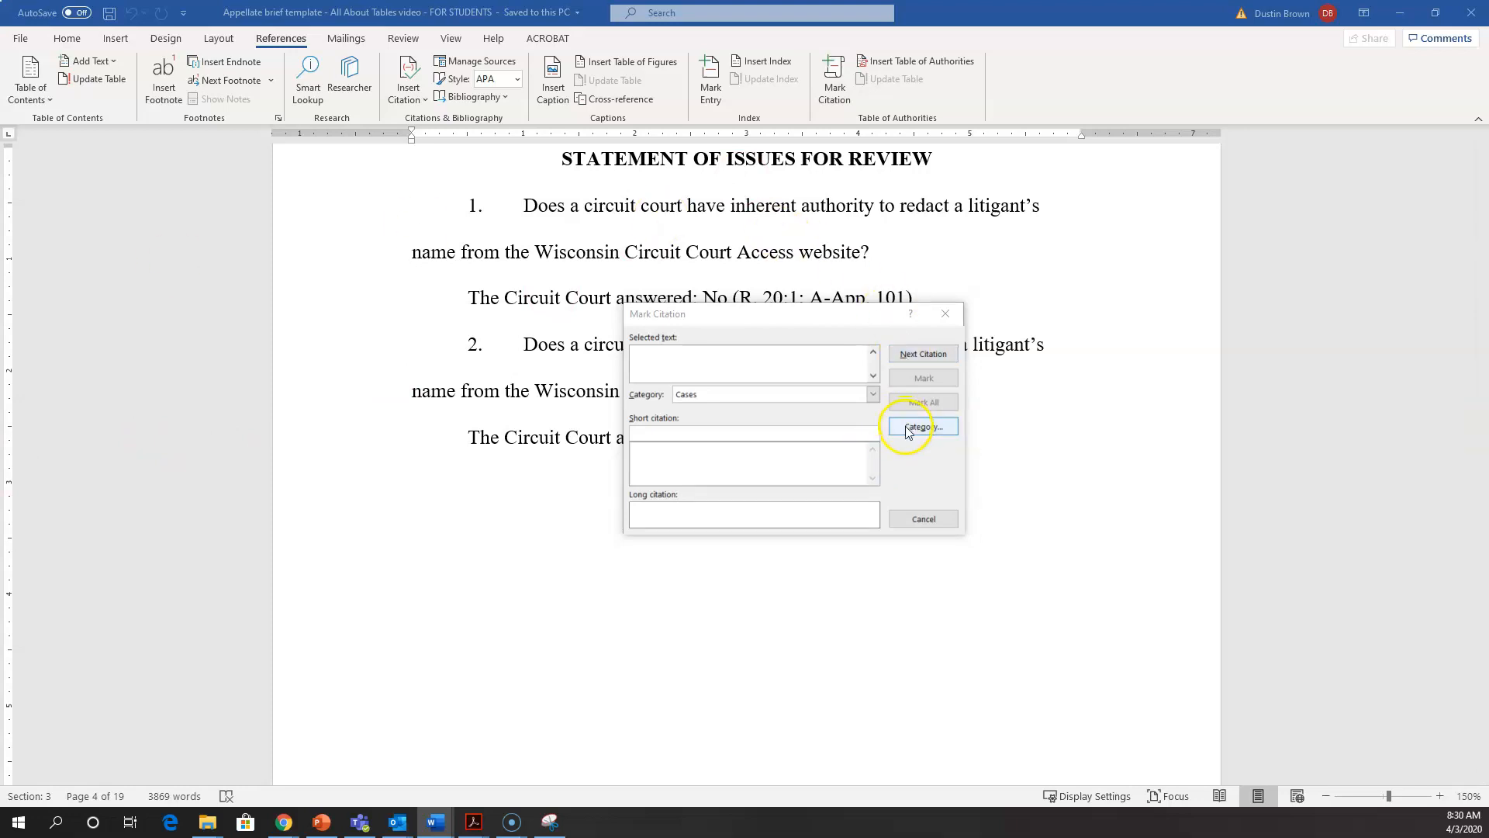
pyautogui.click(904, 515)
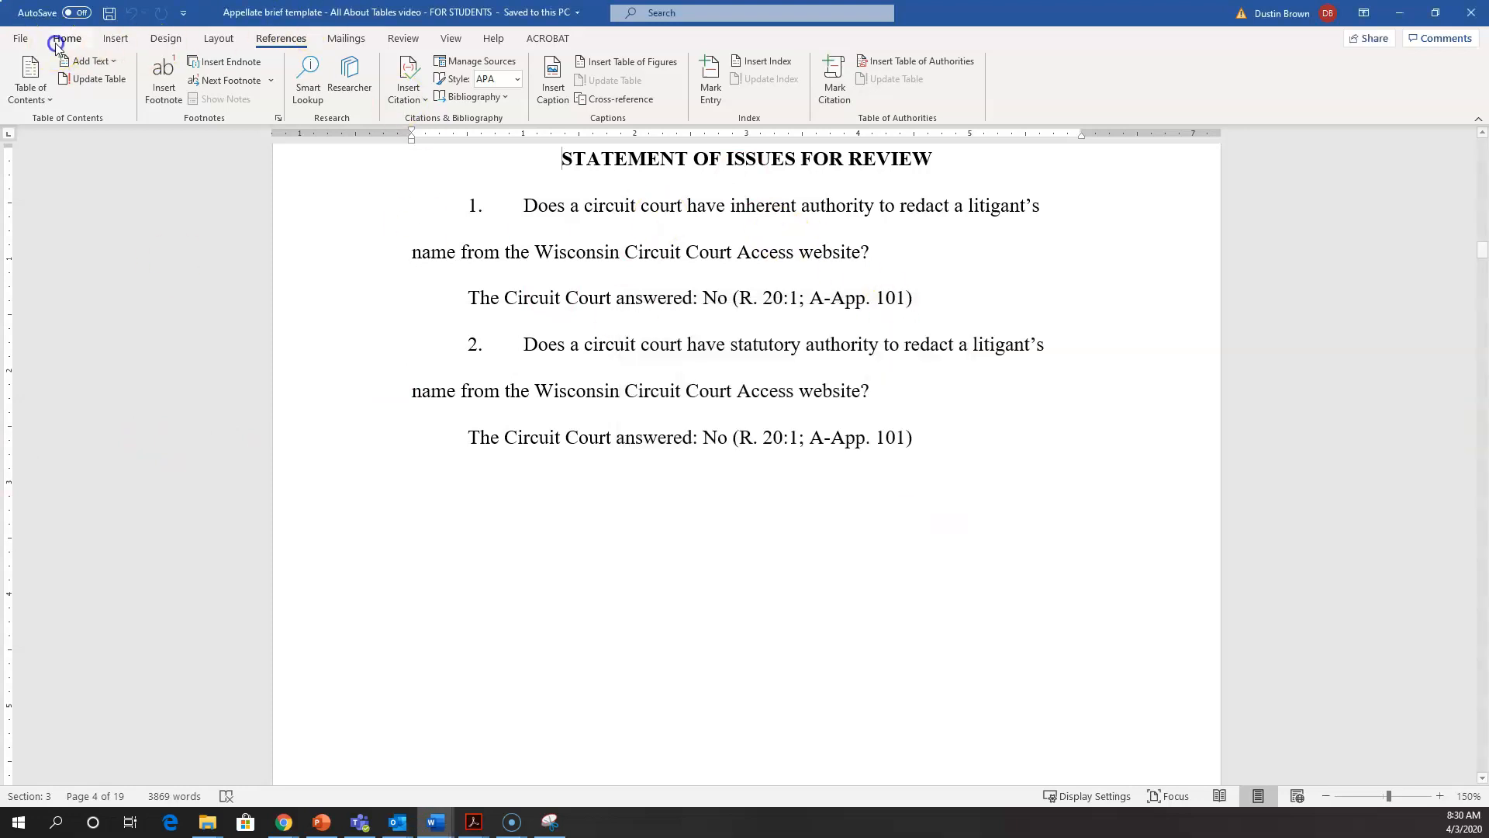
# Step: Show the paragraph marks and other hidden formatting symbols in the brief
pyautogui.click(77, 39)
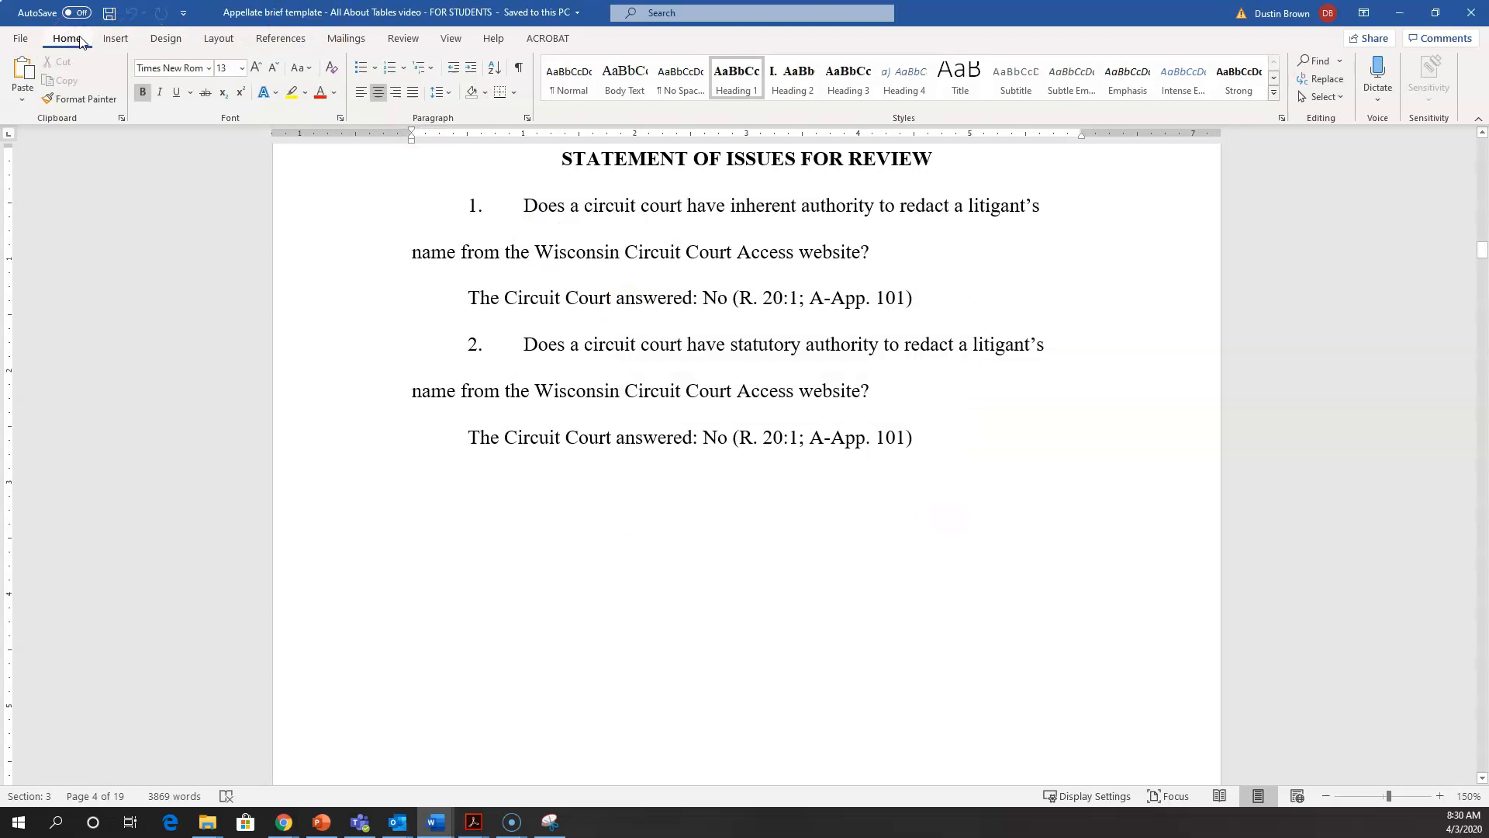
pyautogui.click(520, 68)
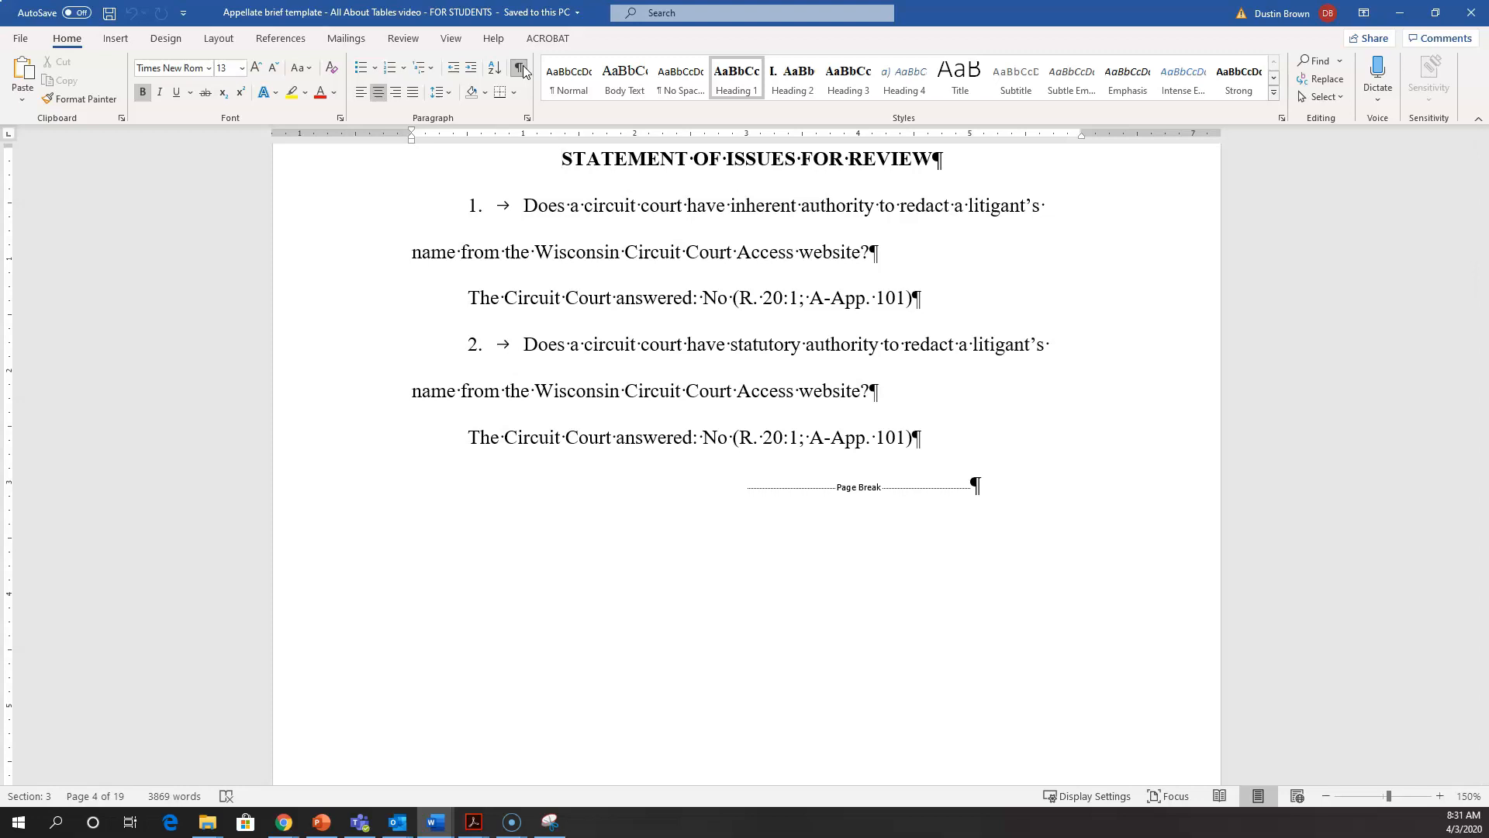
pyautogui.scroll(2, 858, 282)
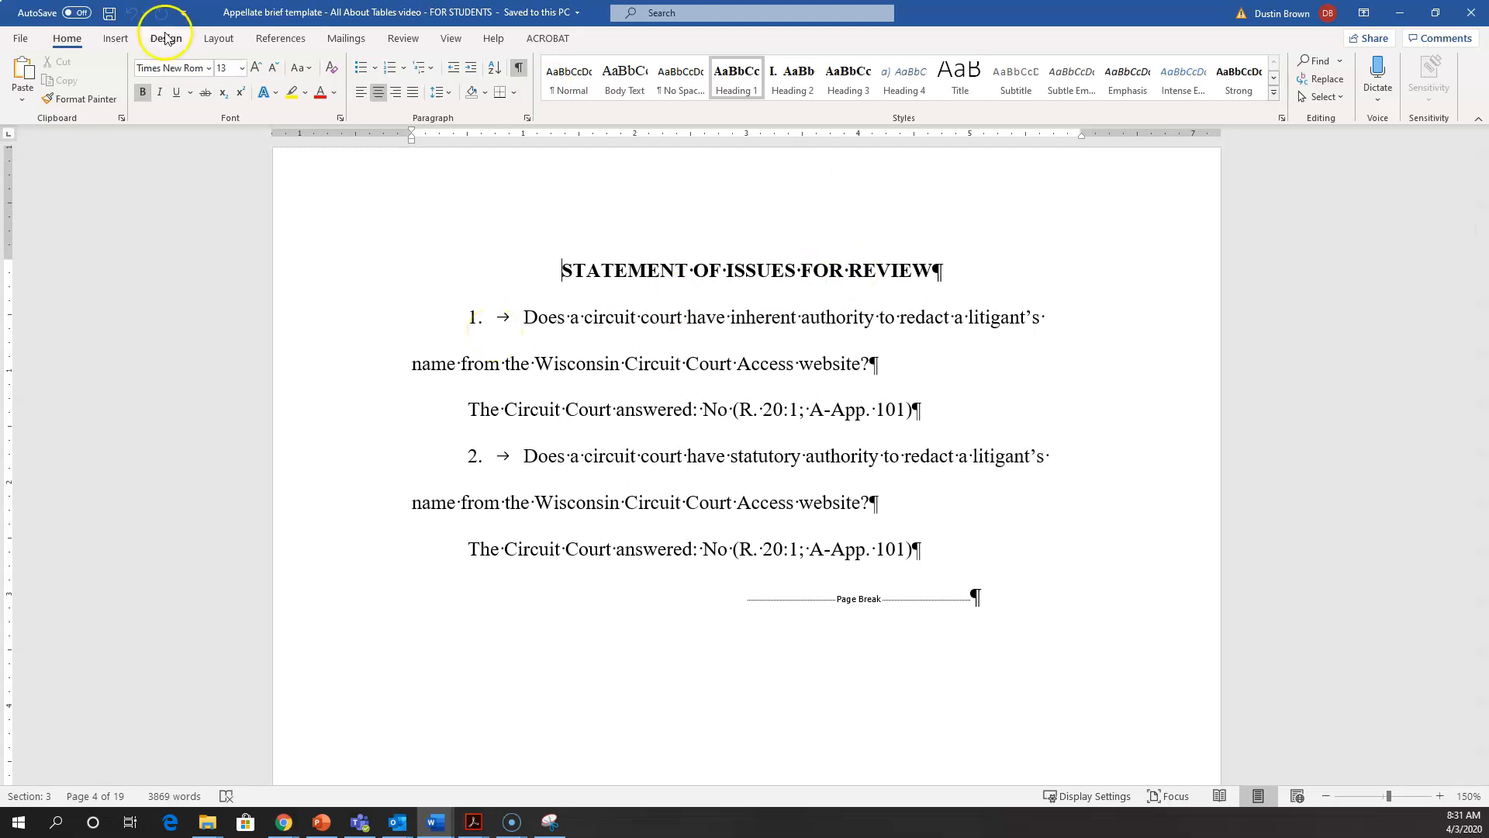
# Step: Open Mark Citation again and review the citation categories it offers
pyautogui.click(218, 41)
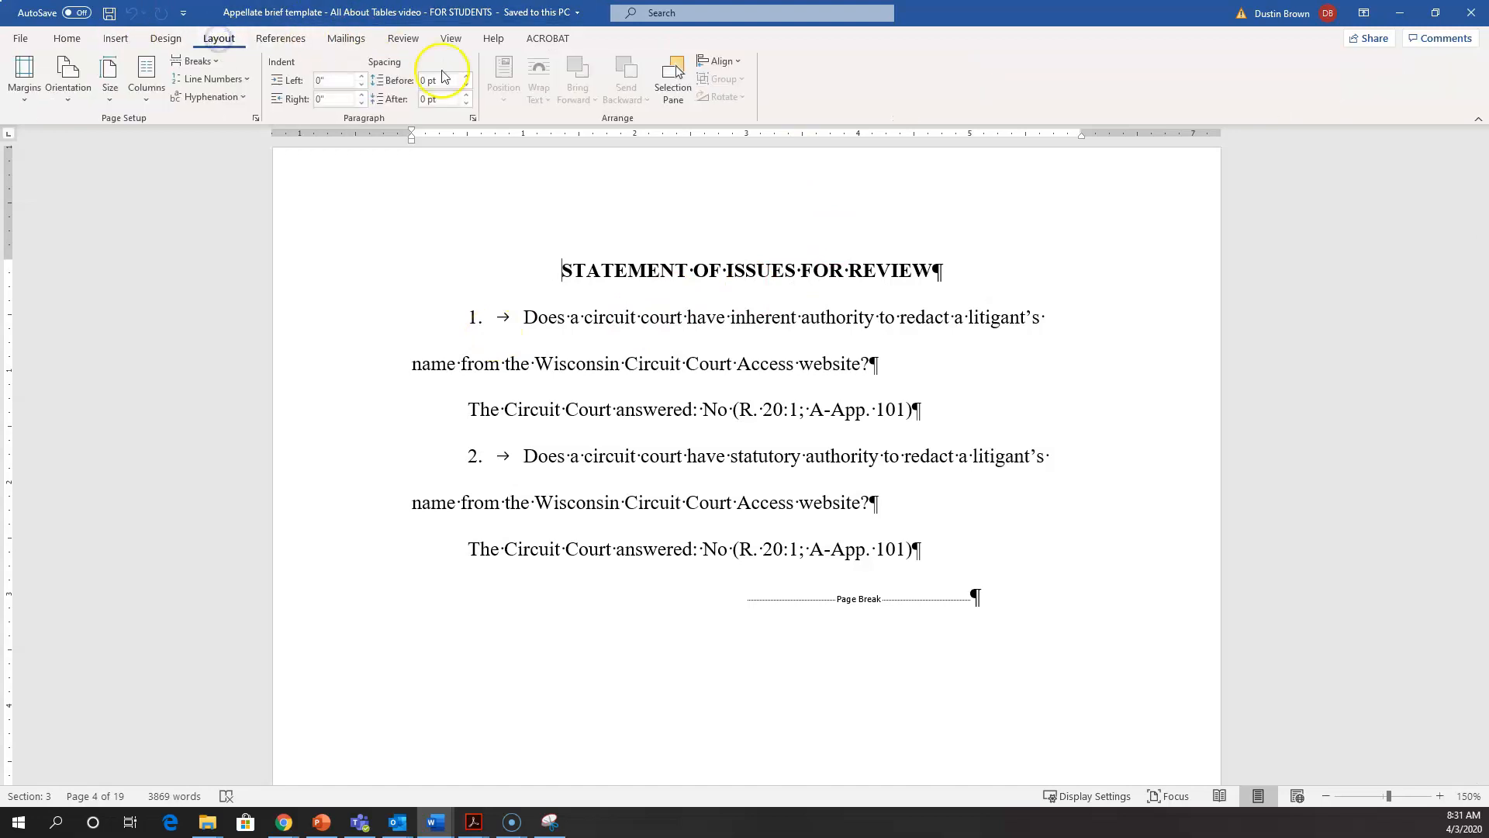
pyautogui.click(281, 39)
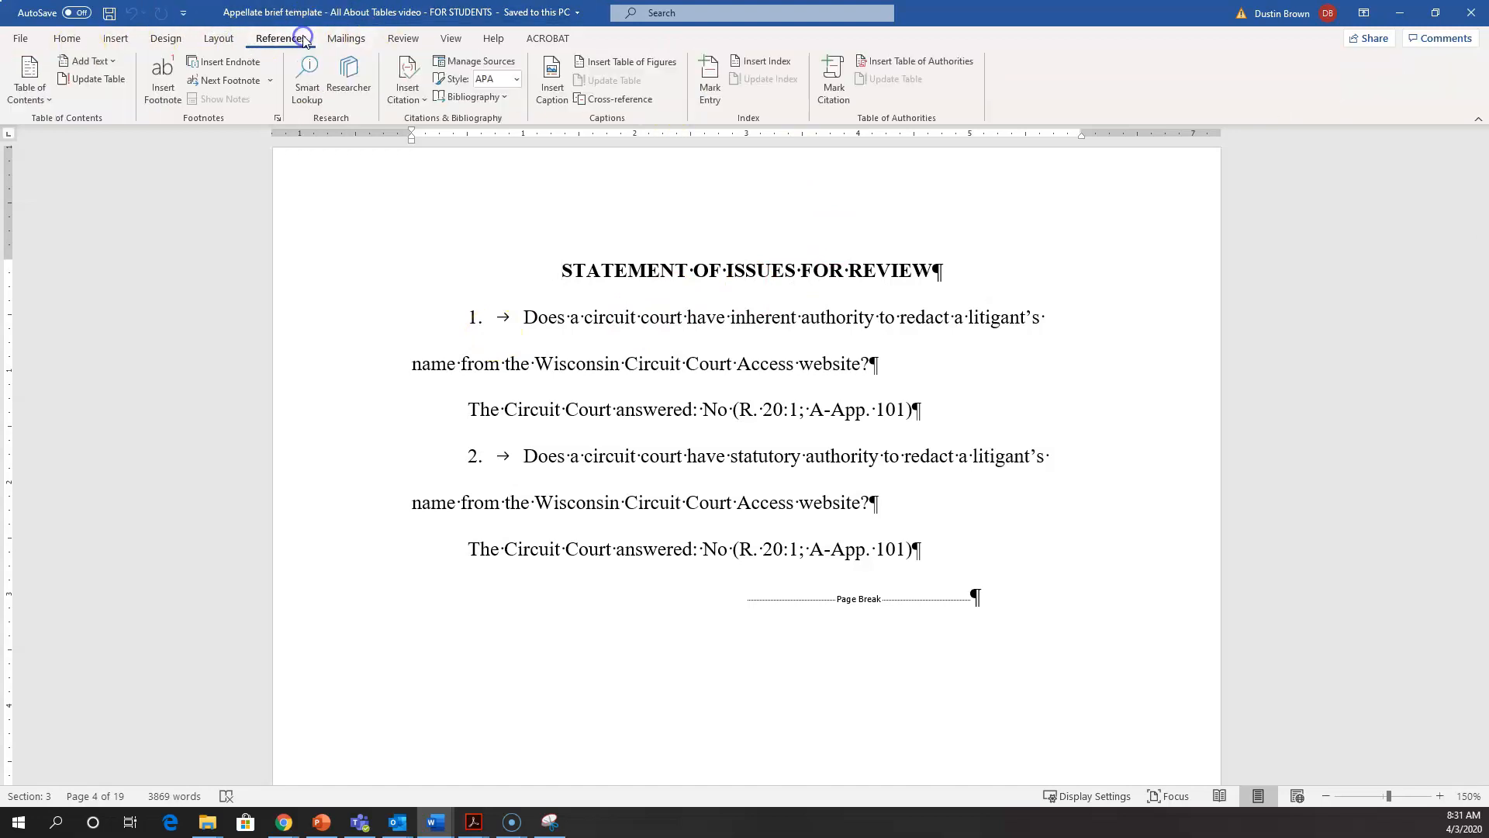
pyautogui.click(835, 91)
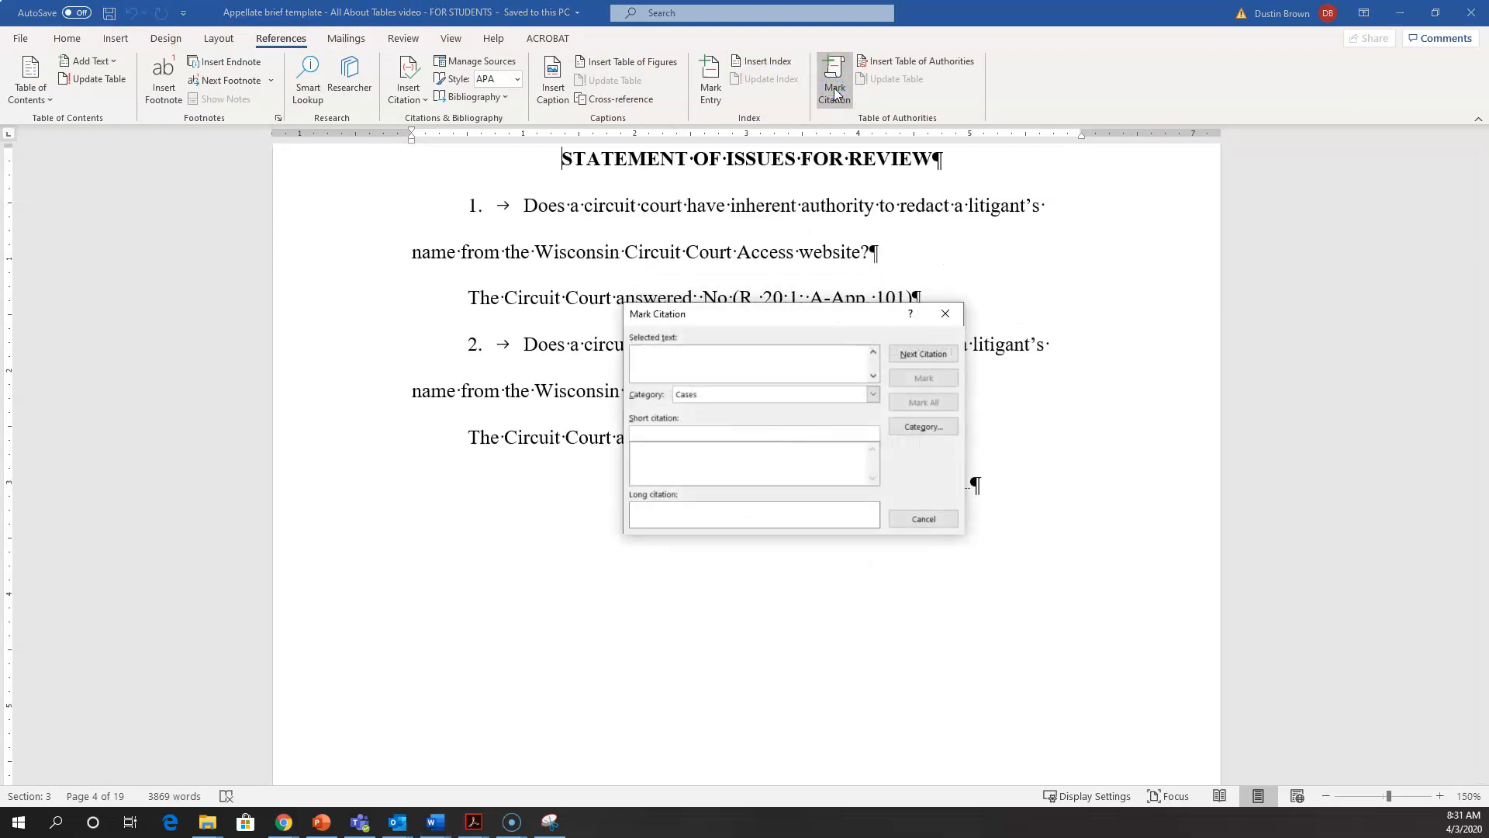
pyautogui.click(903, 426)
pyautogui.click(876, 395)
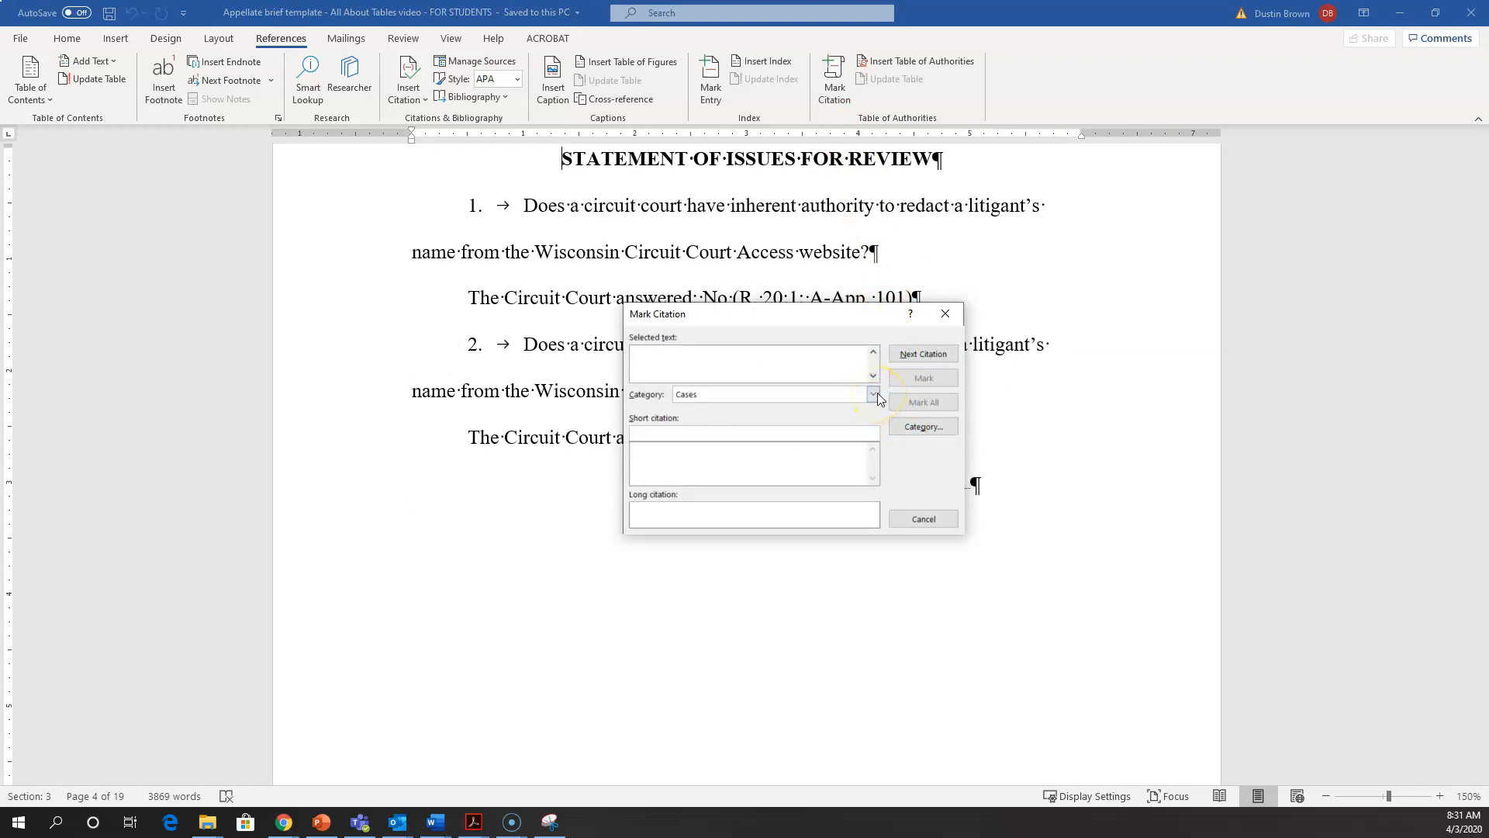
pyautogui.click(874, 394)
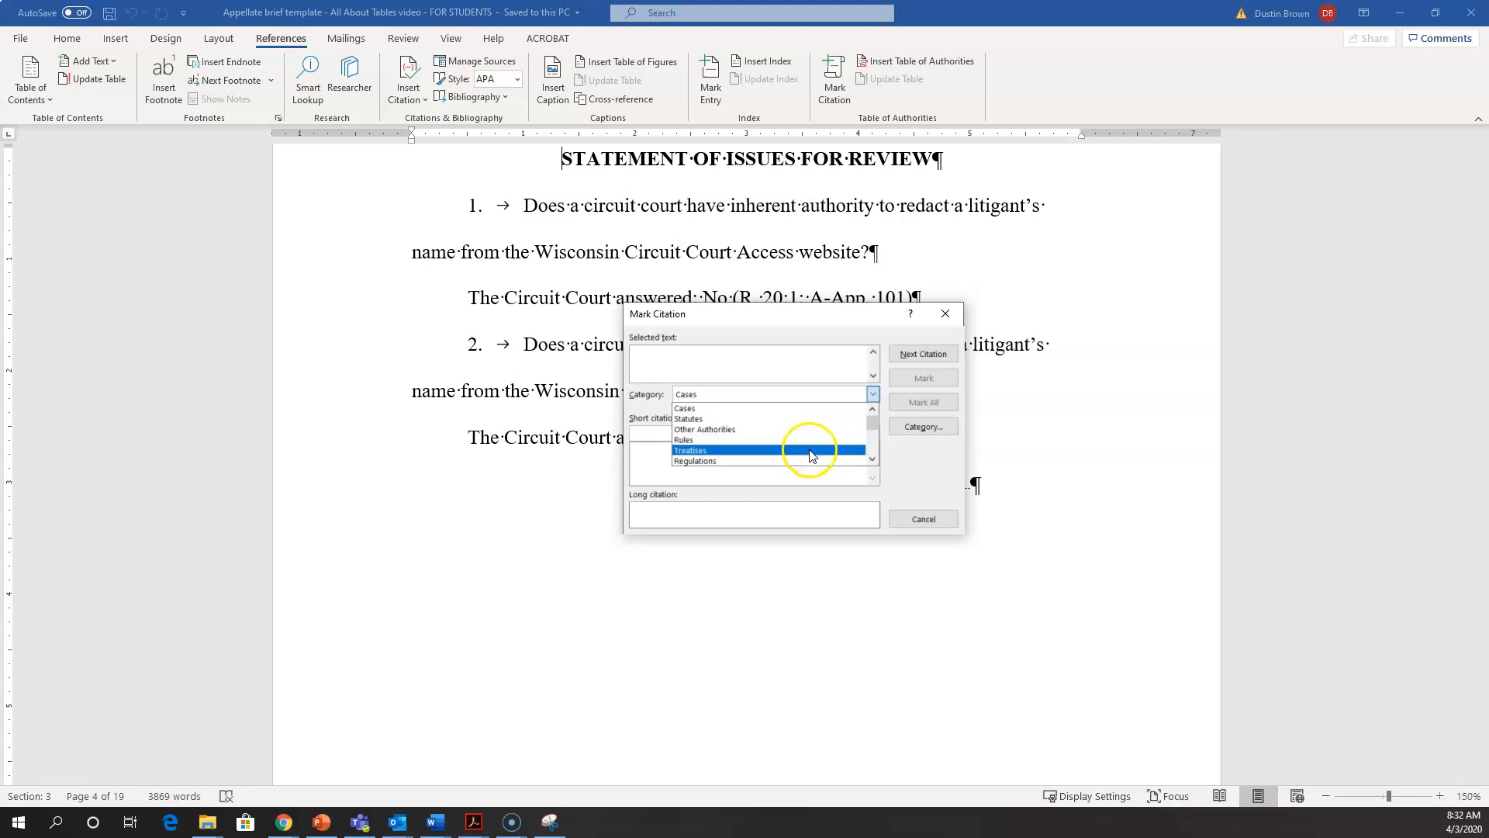
pyautogui.click(833, 349)
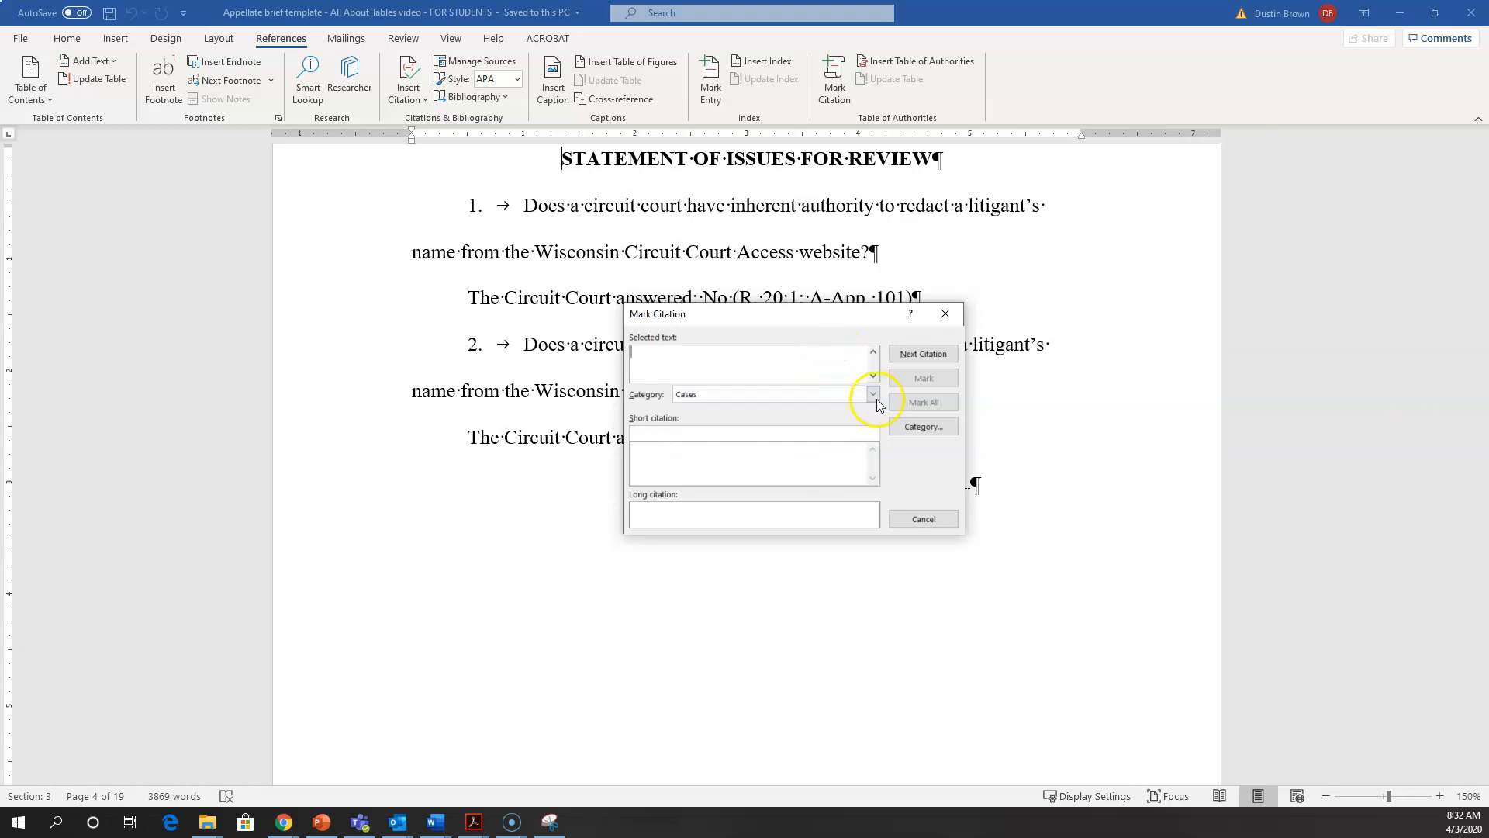
# Step: Try to rename citation category 8 as "Federal Cases", then discard the edit and close Mark Citation
pyautogui.click(904, 429)
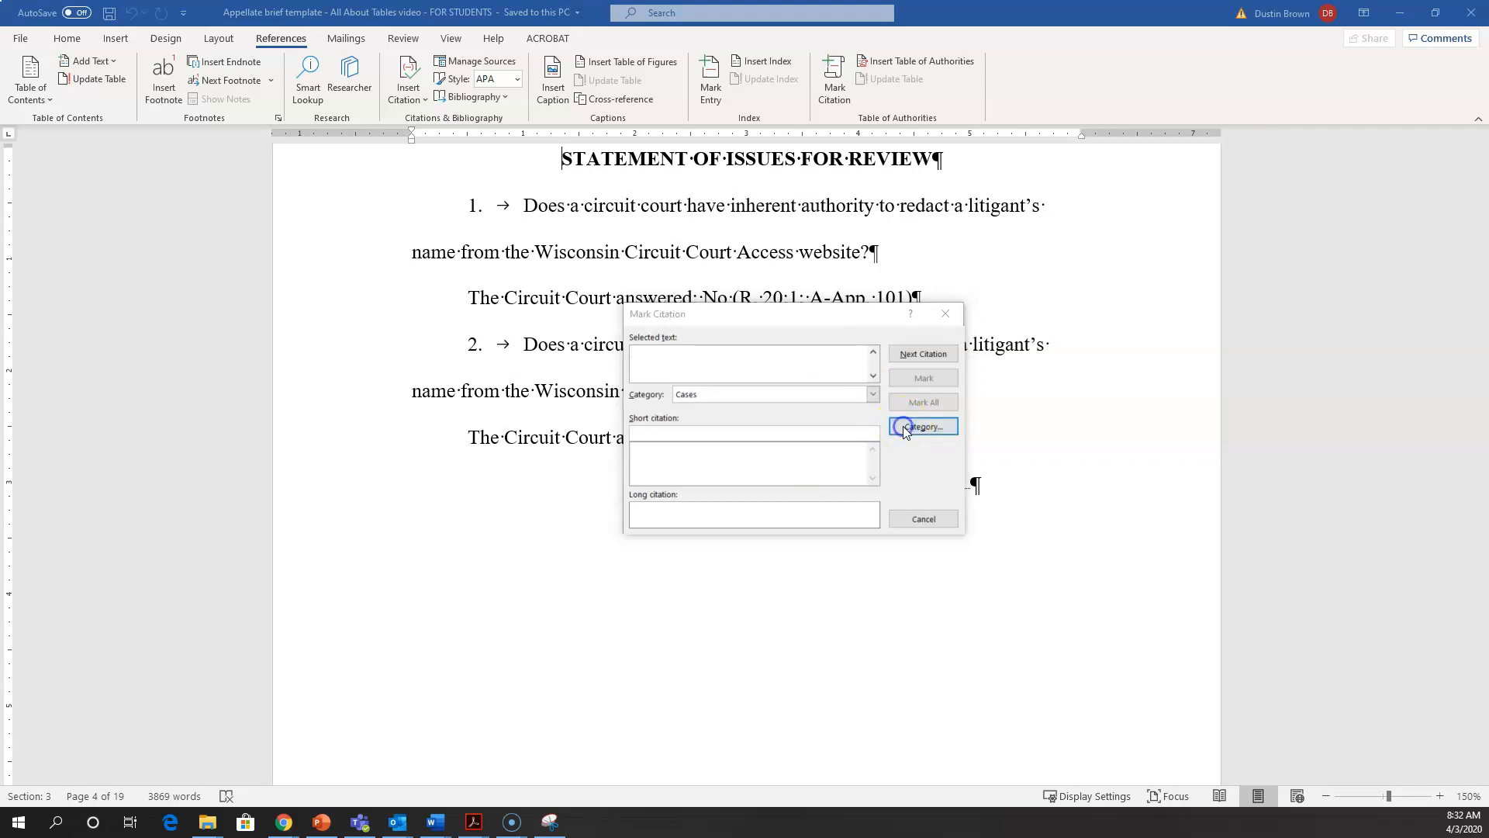
pyautogui.moveTo(0, 243); pyautogui.dragTo(472, 253)
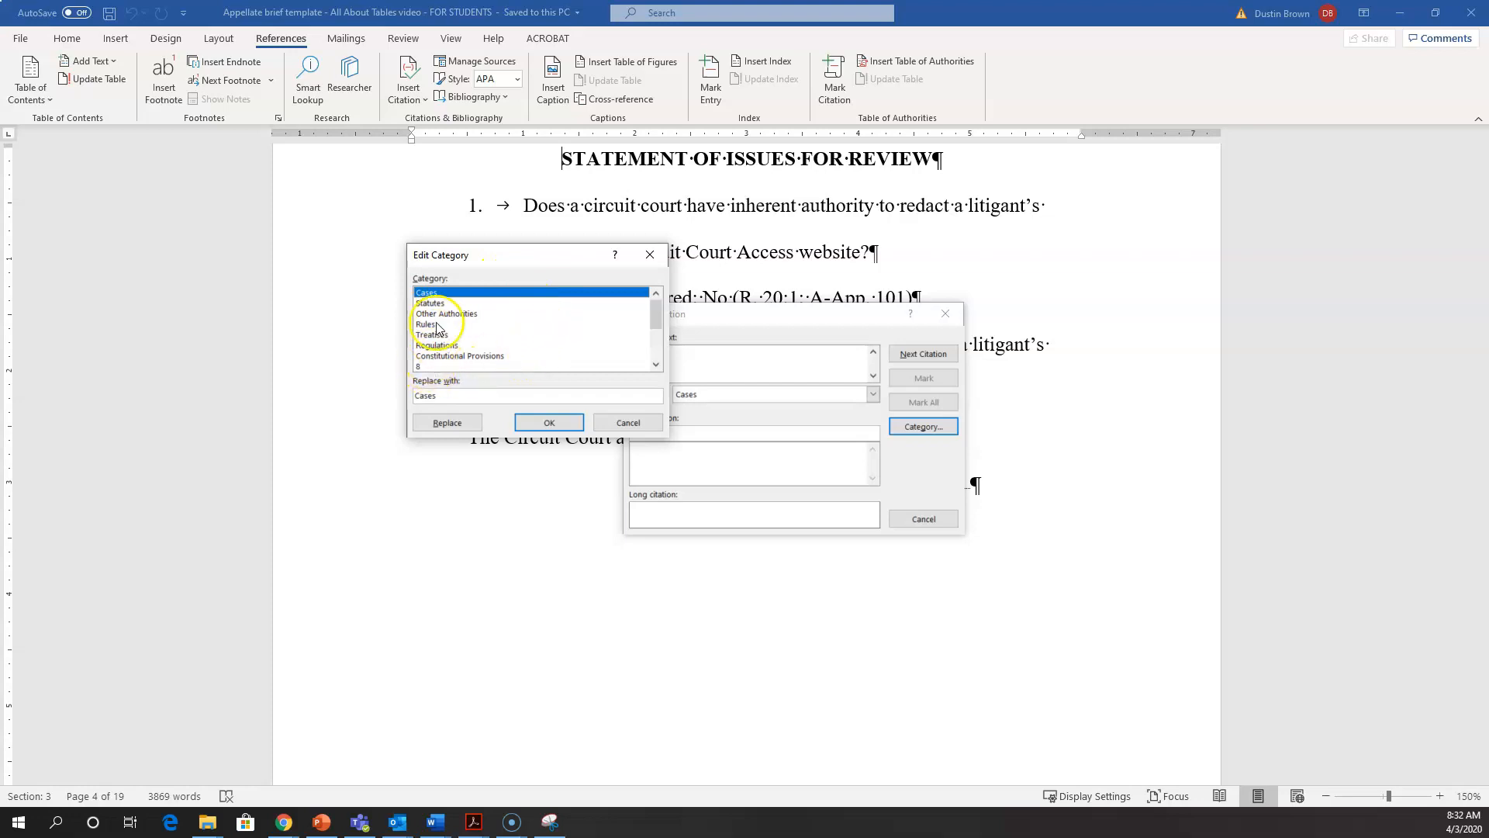
pyautogui.click(419, 366)
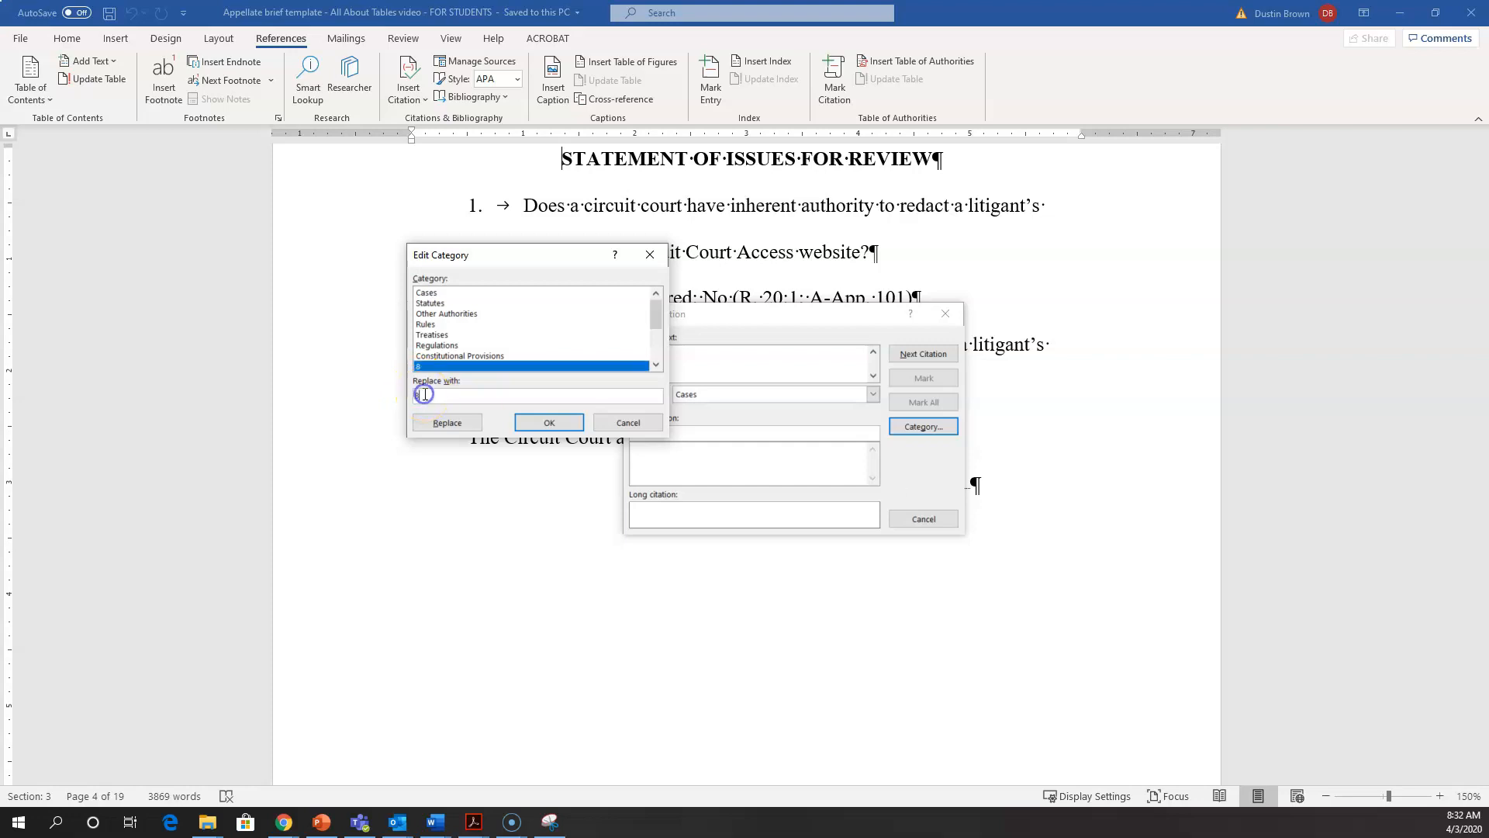
pyautogui.write('Federal Cases')
pyautogui.click(549, 423)
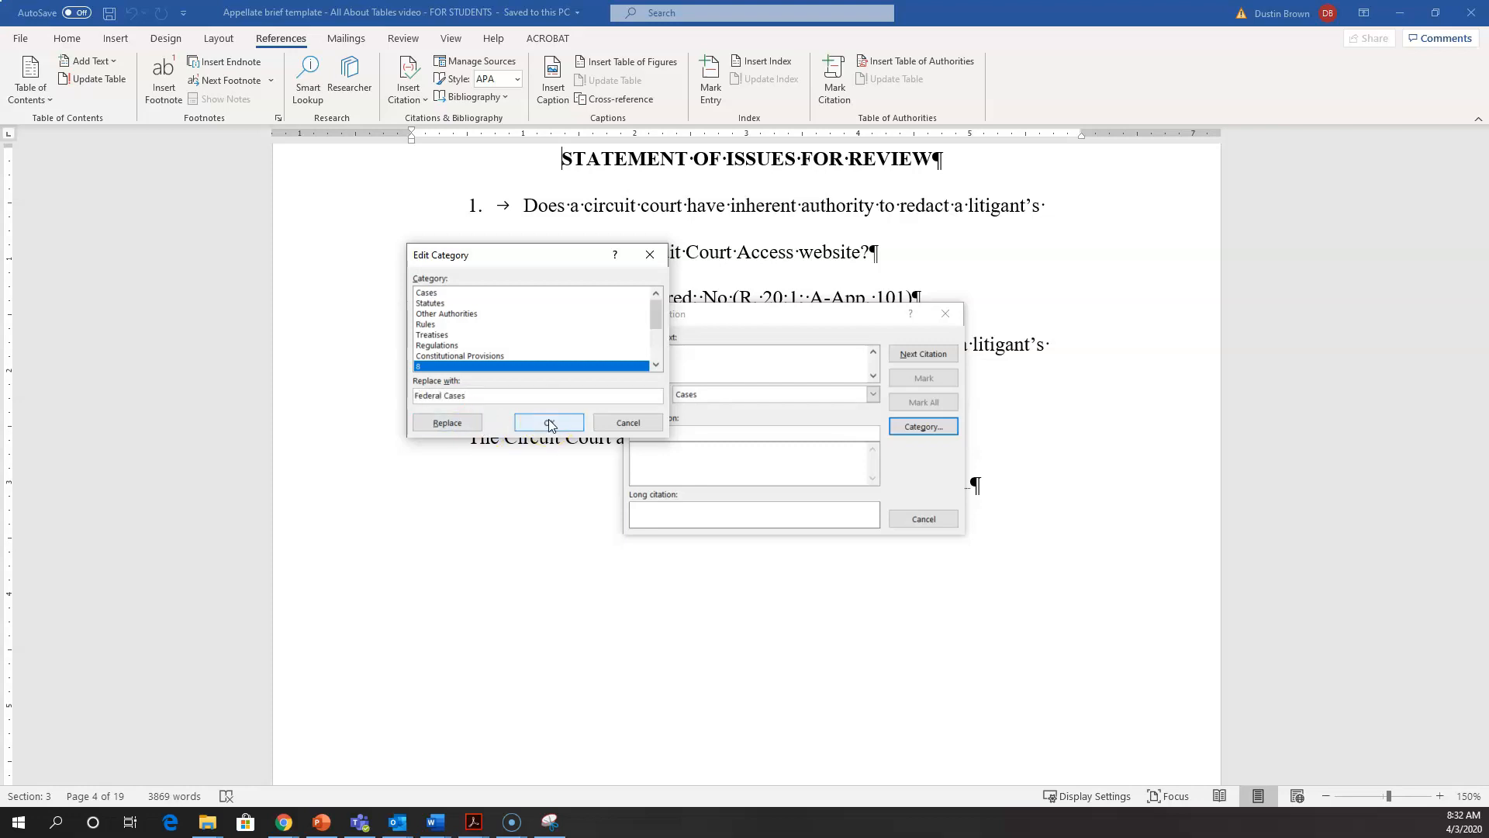
pyautogui.click(627, 423)
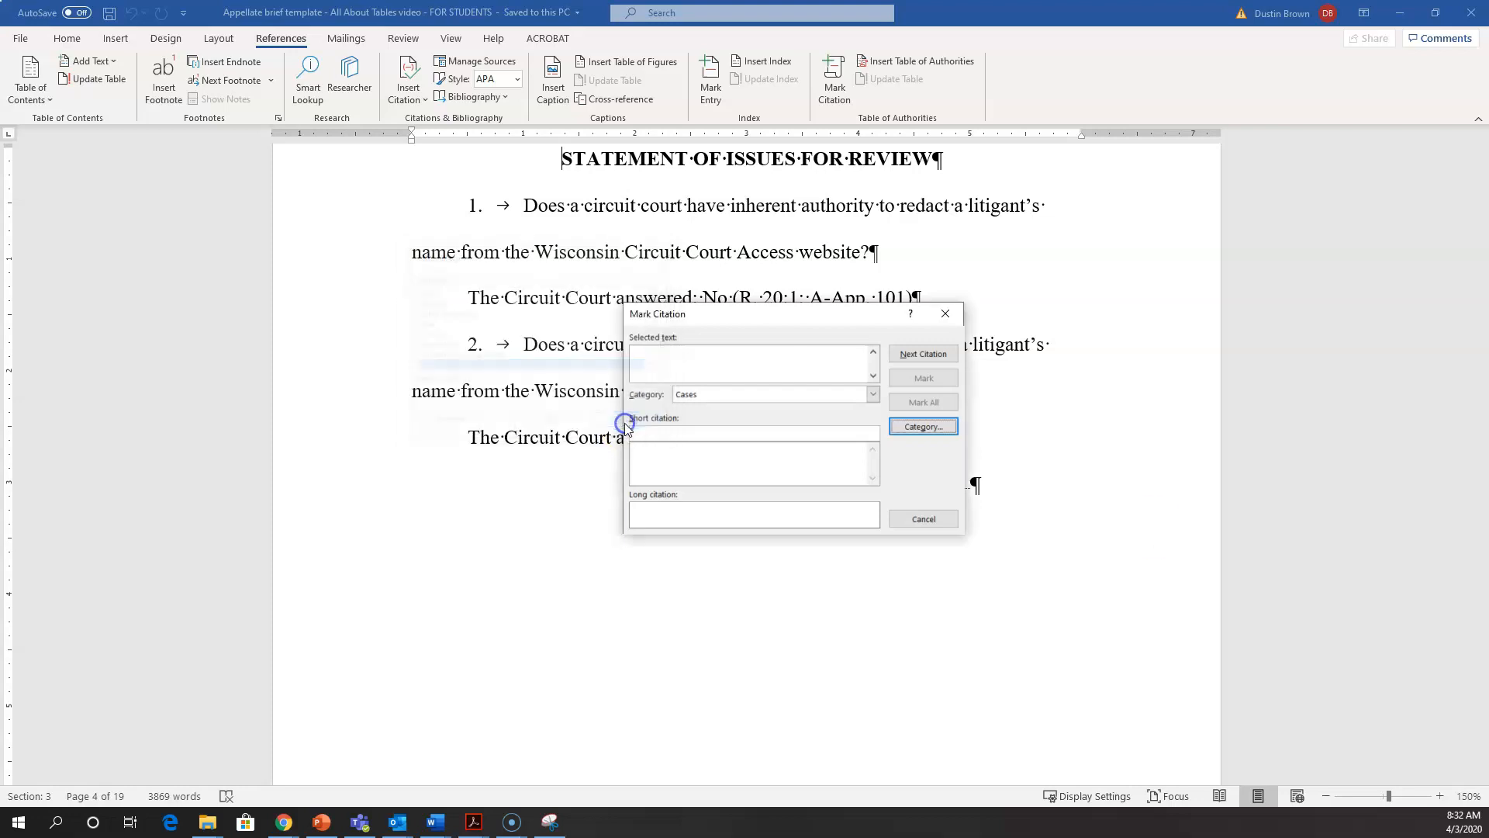
pyautogui.click(946, 313)
# Step: Starting from before the STATEMENT OF ISSUES FOR REVIEW heading, find the next citation with Mark Citation
pyautogui.click(872, 332)
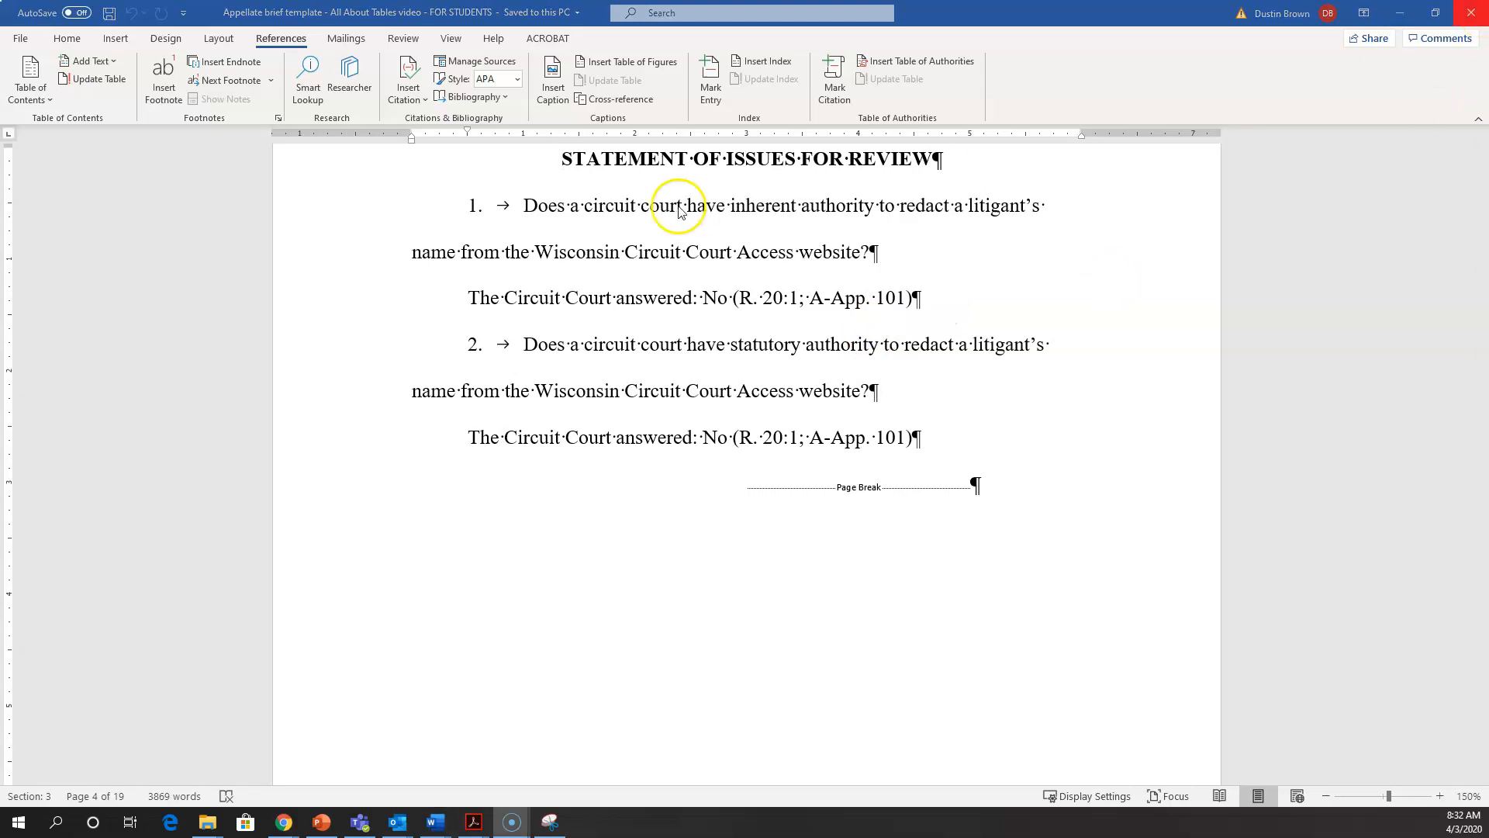
pyautogui.scroll(2, 492, 330)
pyautogui.click(560, 331)
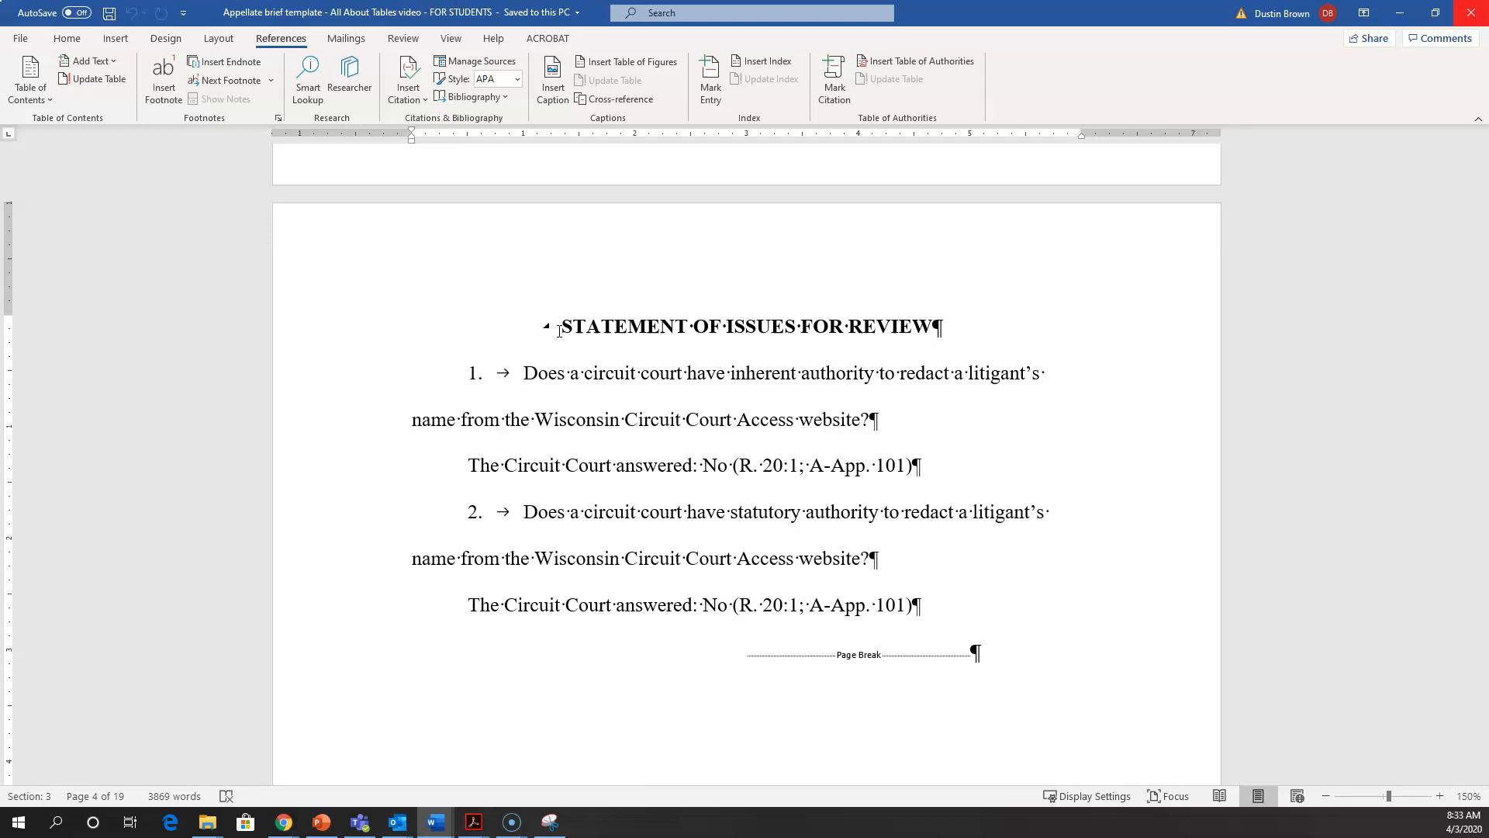
pyautogui.click(835, 77)
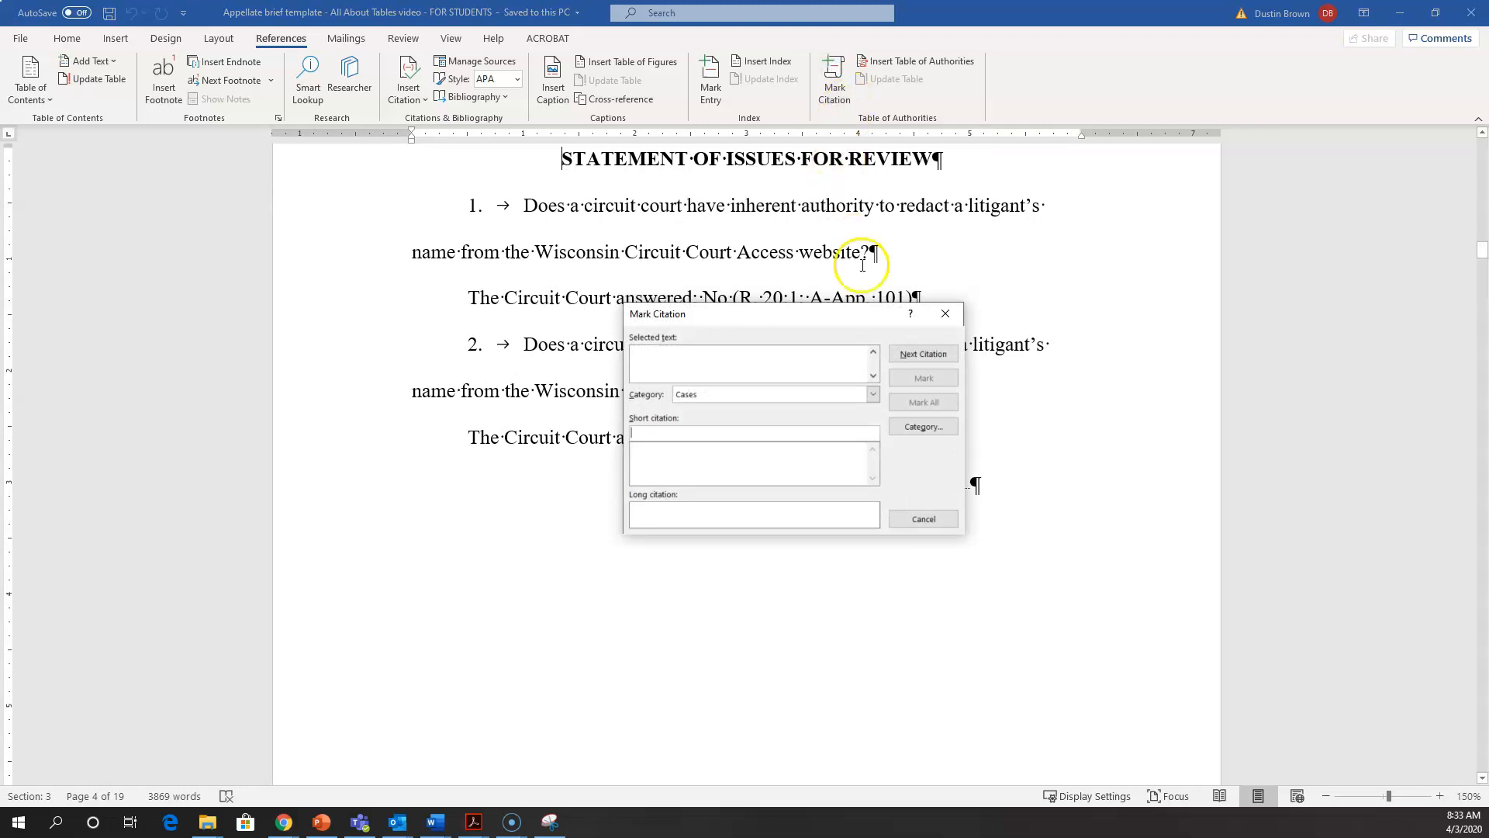
pyautogui.click(897, 357)
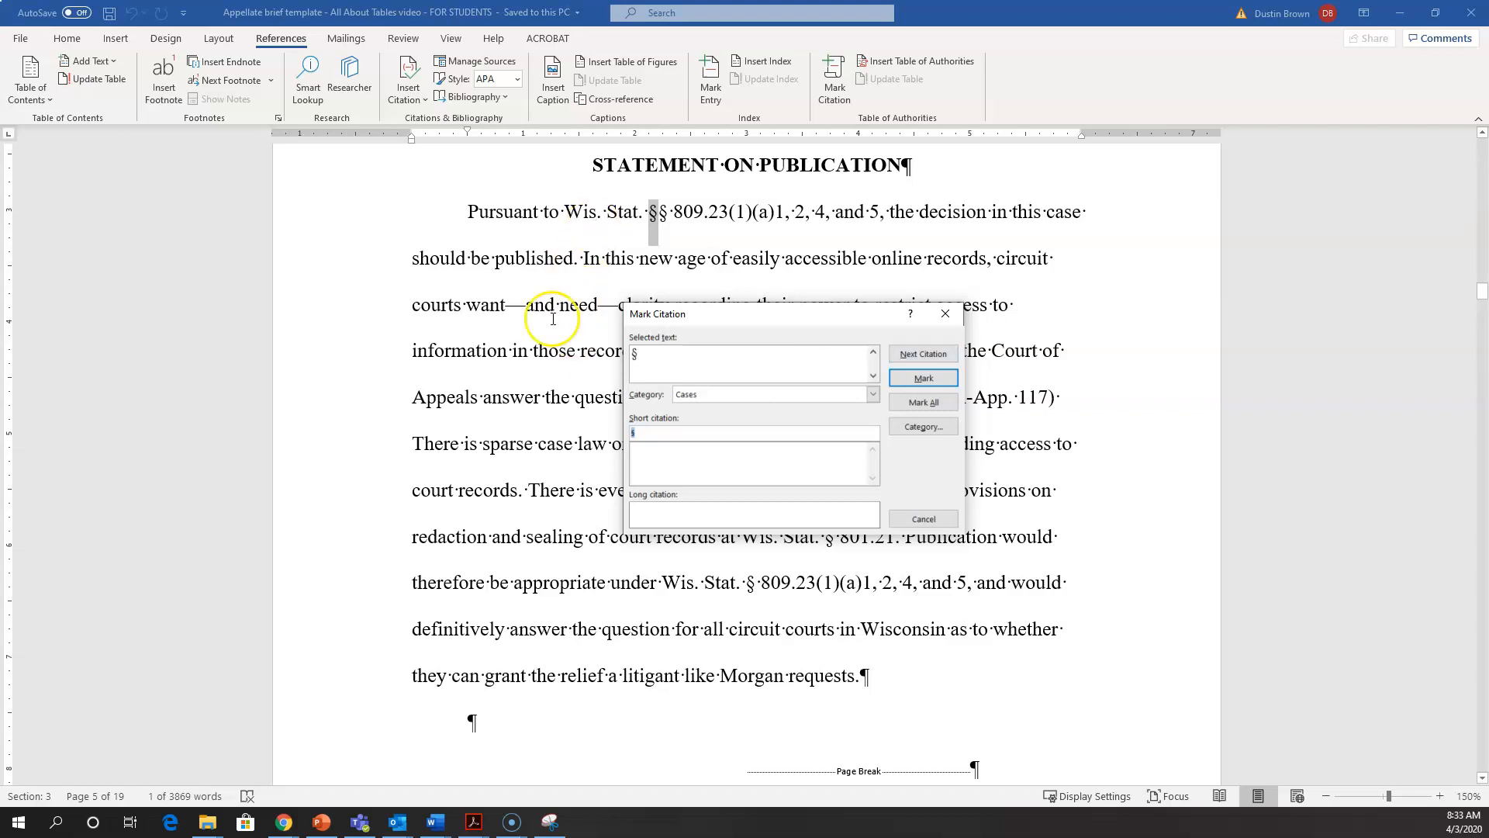
# Step: Select the full Wis. Stat. citation at the start of the Statement on Publication paragraph
pyautogui.click(566, 212)
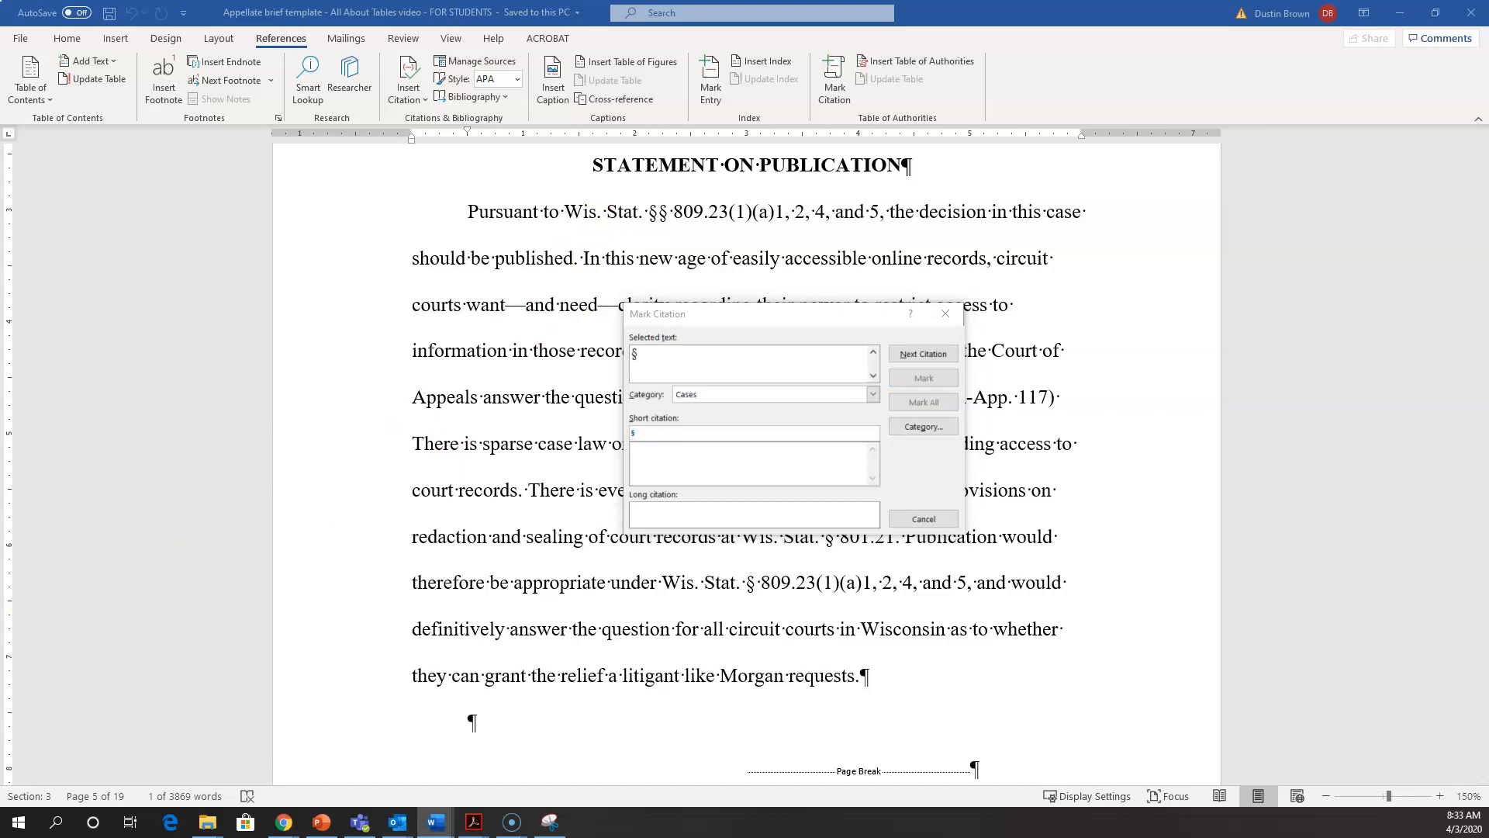
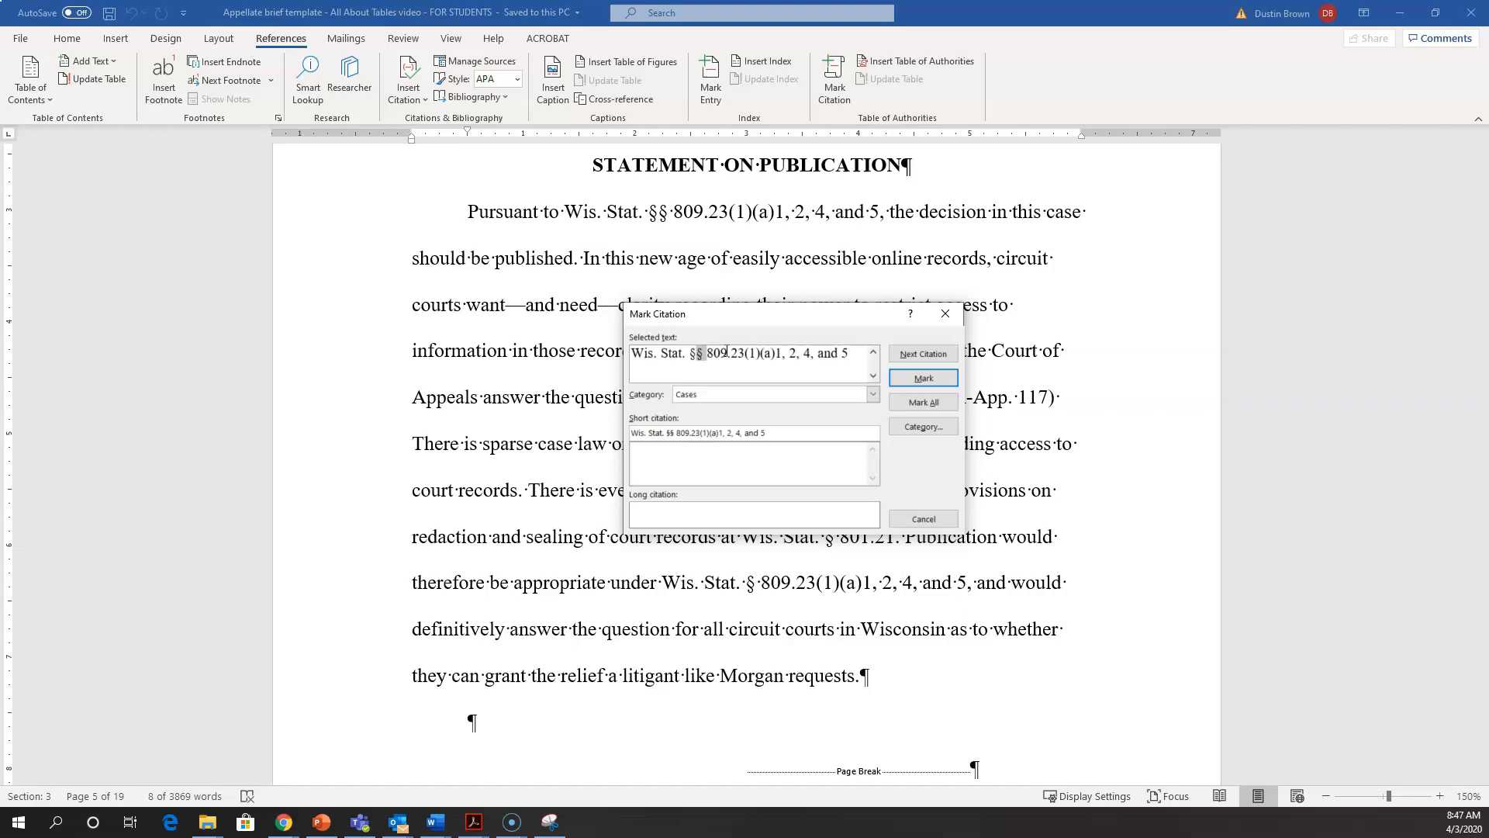
# Step: Shorten the long citation text in Mark Citation to "Wis. Stat. § 809.23", removing the second section sign and the subsections
pyautogui.press('Delete')
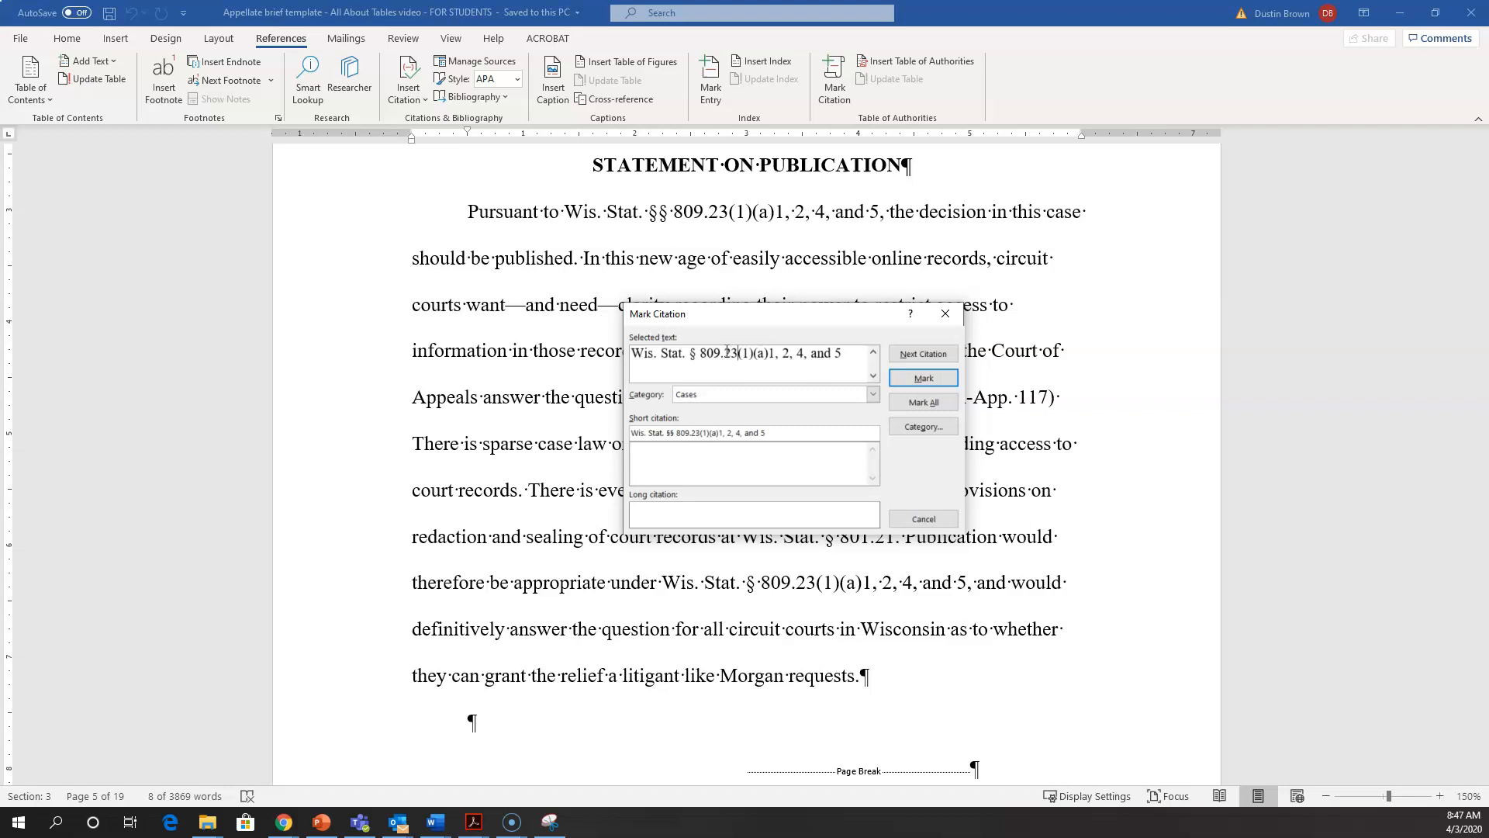
pyautogui.hotkey('shift', 'Right')
pyautogui.hotkey('shift', 'Right')
pyautogui.hotkey('shift', 'Right')
pyautogui.hotkey('shift', 'Right')
pyautogui.hotkey('shift', 'Right')
pyautogui.hotkey('shift', 'Right')
pyautogui.hotkey('shift', 'Right')
pyautogui.hotkey('shift', 'Right')
pyautogui.hotkey('shift', 'Right')
pyautogui.hotkey('shift', 'Right')
pyautogui.hotkey('shift', 'Right')
pyautogui.hotkey('shift', 'Right')
pyautogui.hotkey('shift', 'Right')
pyautogui.hotkey('shift', 'Right')
pyautogui.hotkey('shift', 'Right')
pyautogui.hotkey('shift', 'Right')
pyautogui.hotkey('shift', 'Right')
pyautogui.hotkey('shift', 'Right')
pyautogui.hotkey('shift', 'Right')
pyautogui.hotkey('shift', 'Right')
pyautogui.press('Delete')
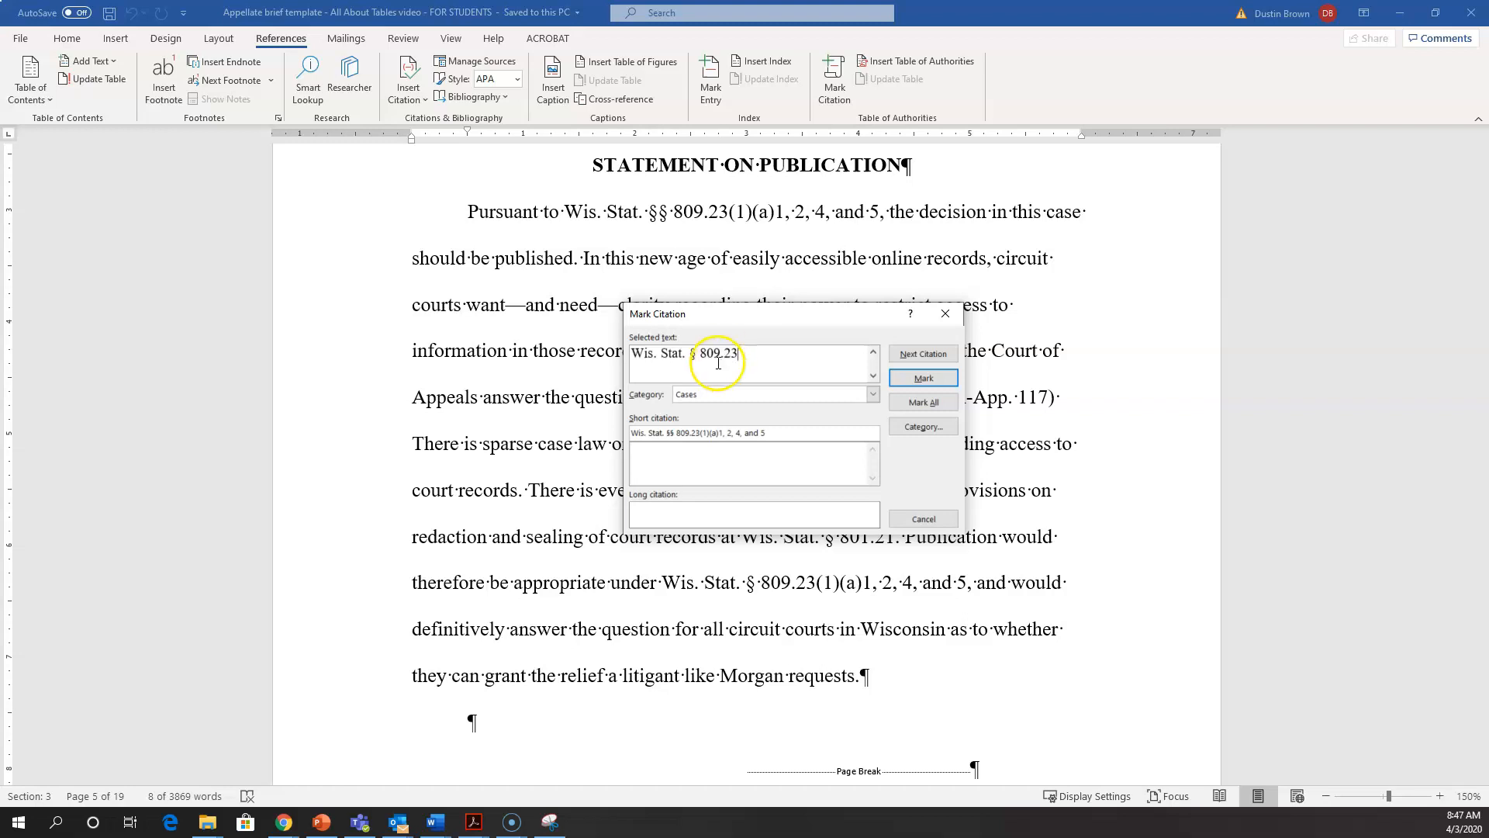
# Step: Assign the shortened Wis. Stat. § 809.23 citation to the Statutes category and mark it
pyautogui.click(725, 395)
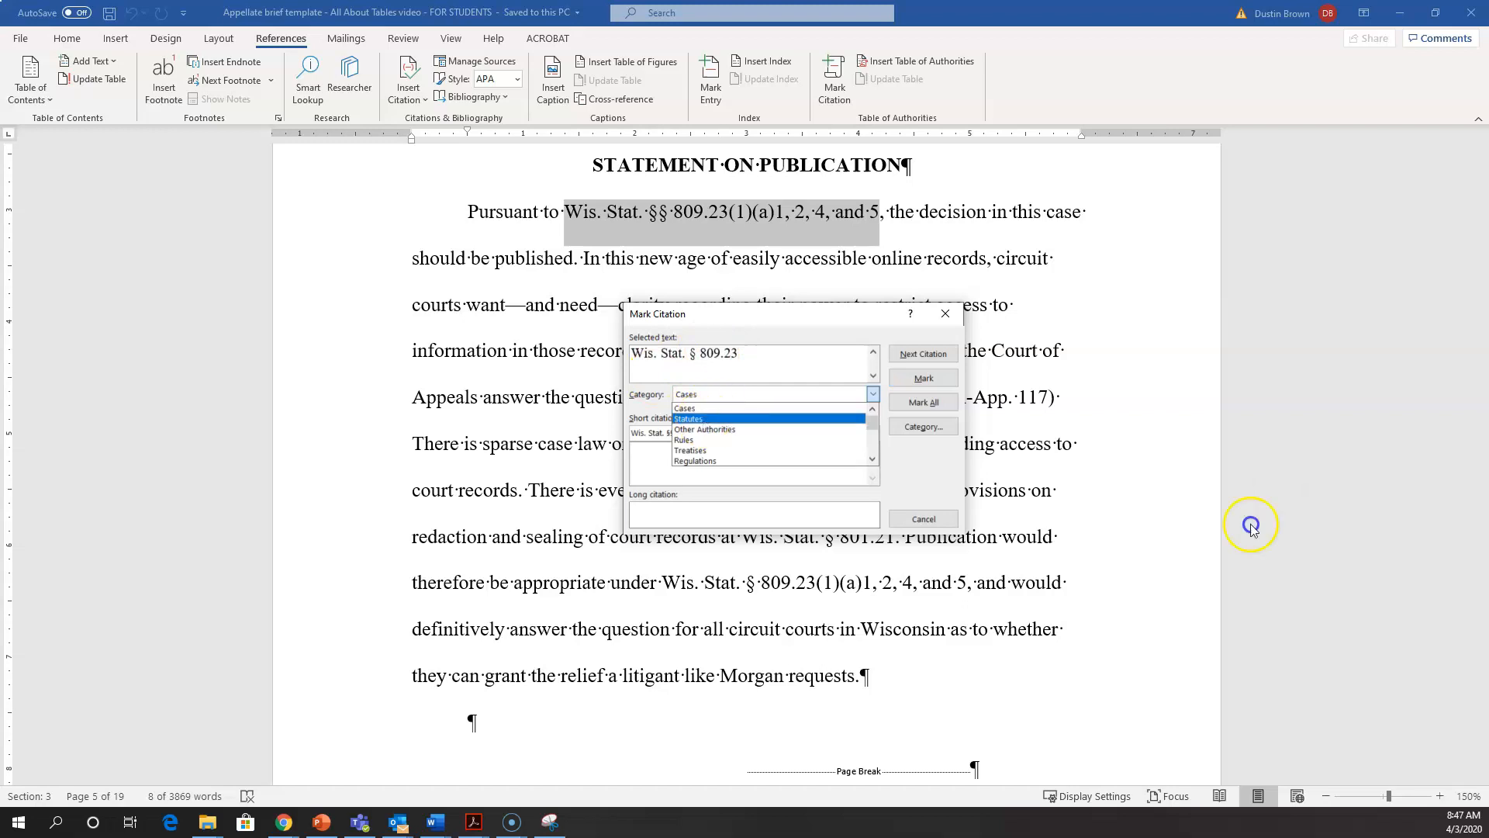
pyautogui.click(703, 419)
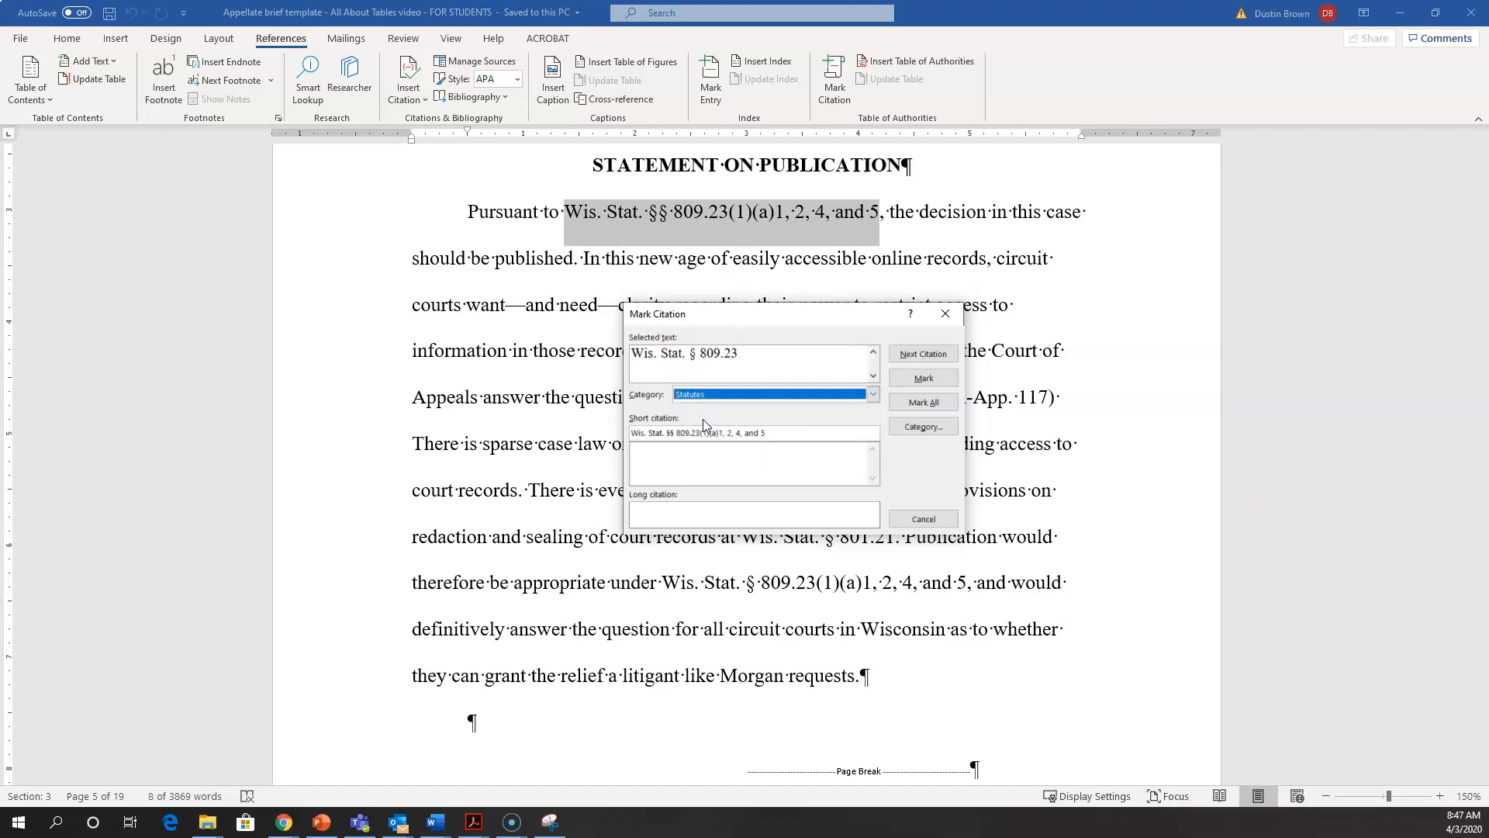
pyautogui.click(925, 378)
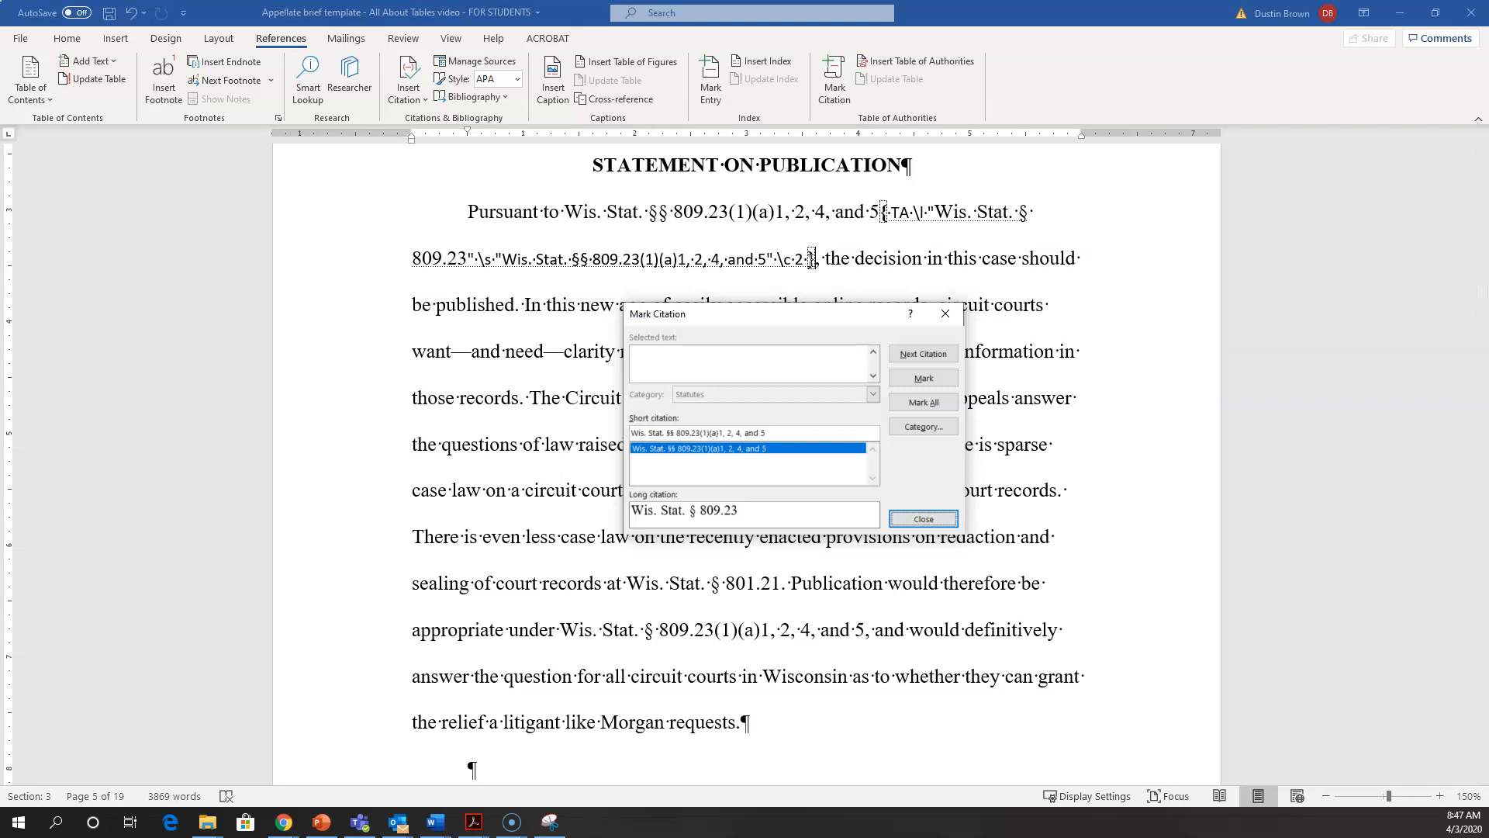
# Step: Find the next citation, select the full "Wis. Stat. § 801.21" and mark it under Statutes
pyautogui.click(898, 355)
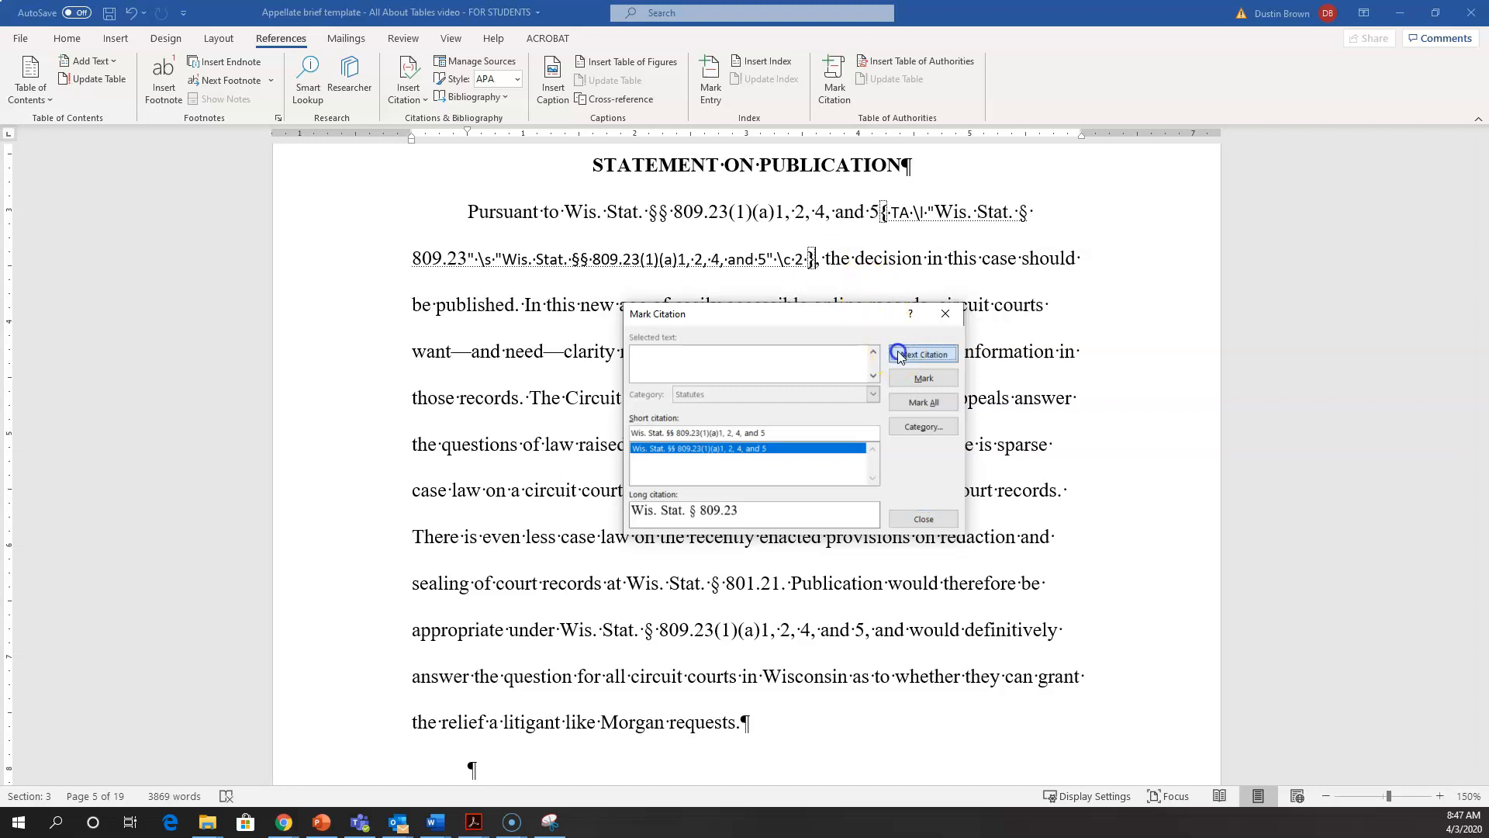
pyautogui.moveTo(632, 209); pyautogui.dragTo(774, 216)
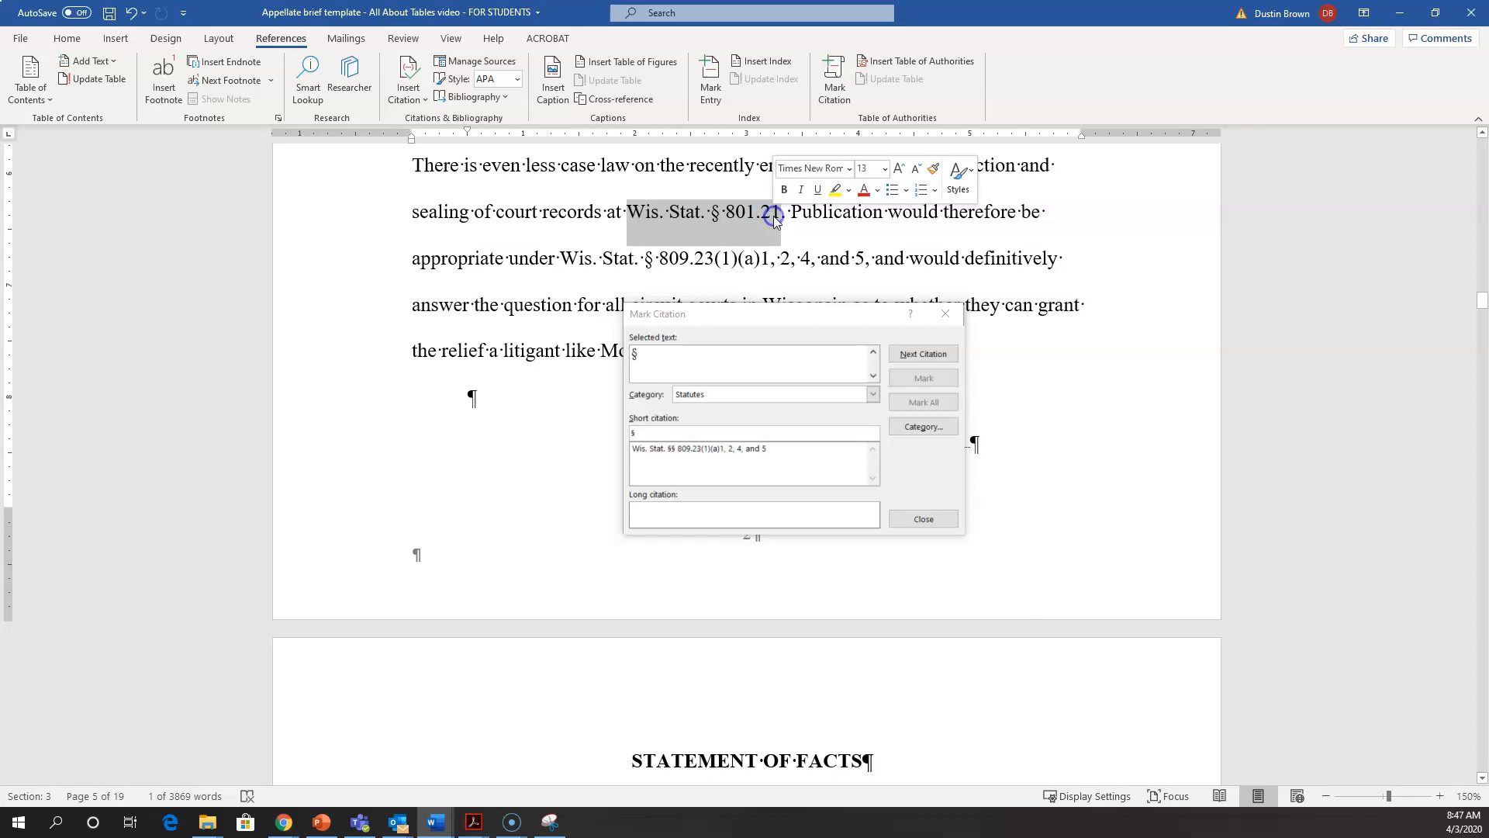
pyautogui.click(658, 360)
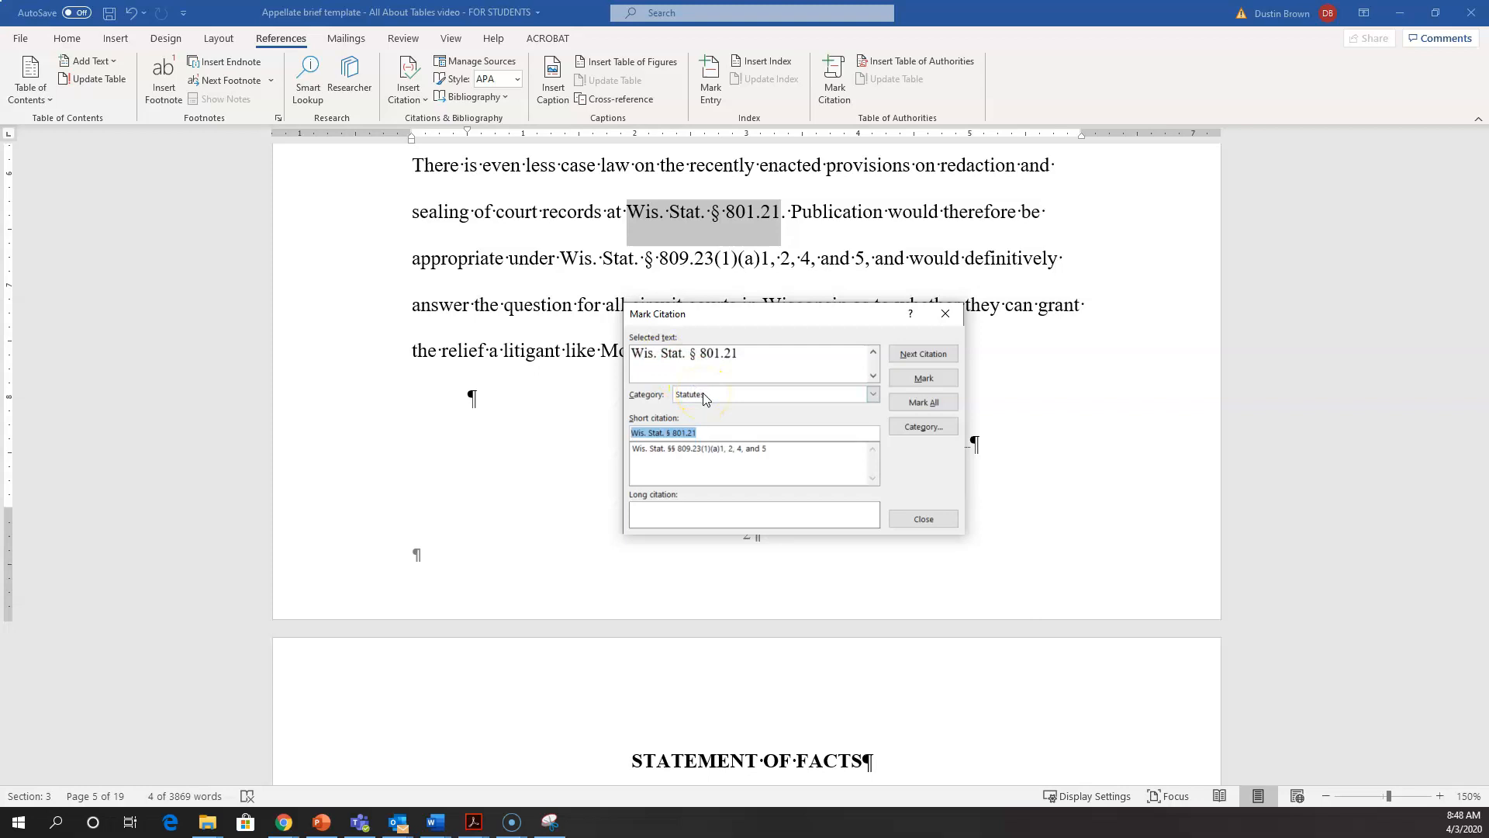
pyautogui.click(715, 355)
pyautogui.click(924, 378)
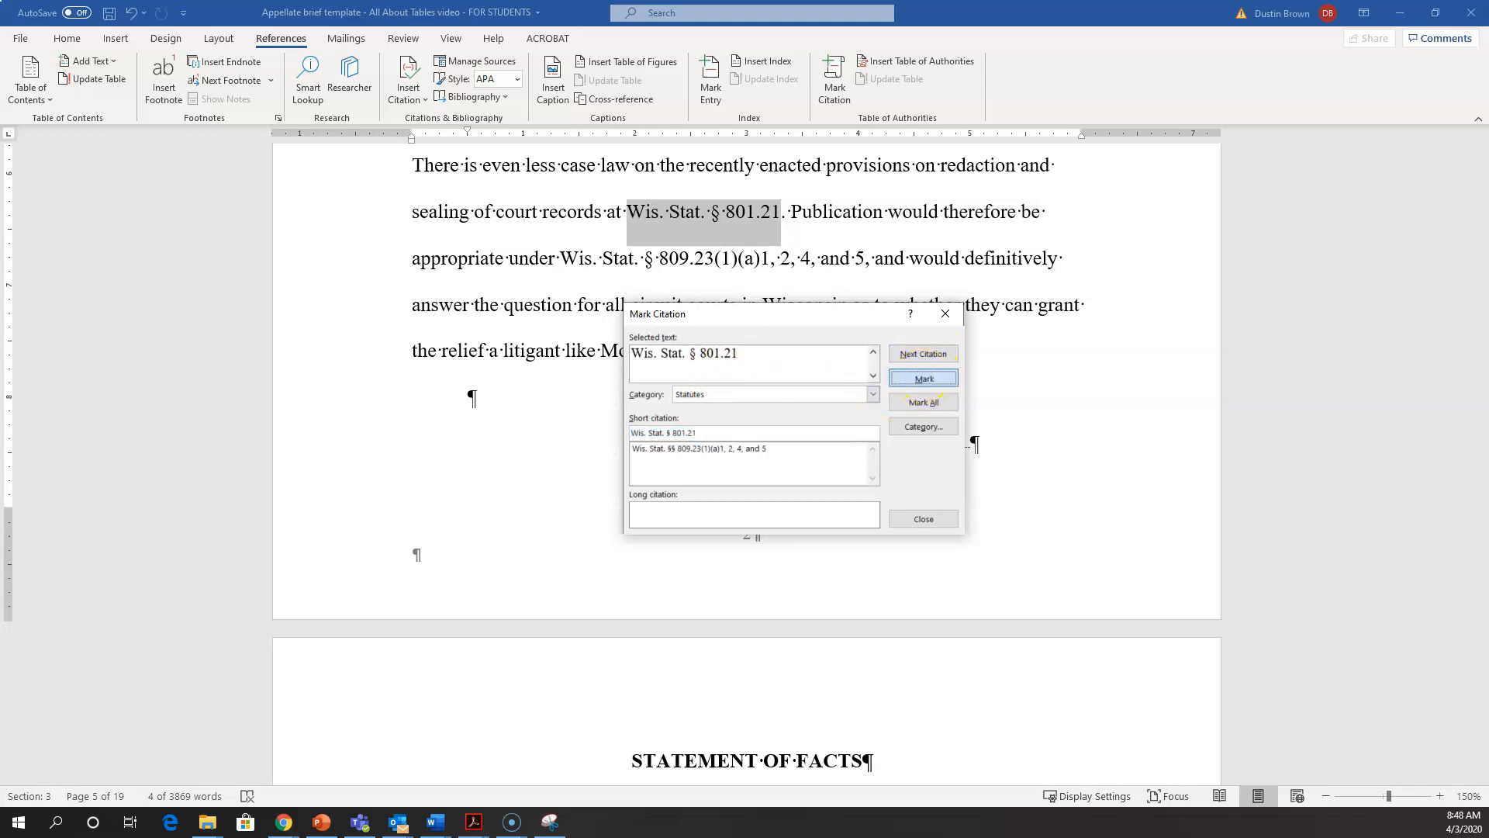
# Step: Find the next citation and bring the full "Wis. Stat. § 809.23(1)(a)1, 2, 4, and 5" into Mark Citation
pyautogui.click(923, 354)
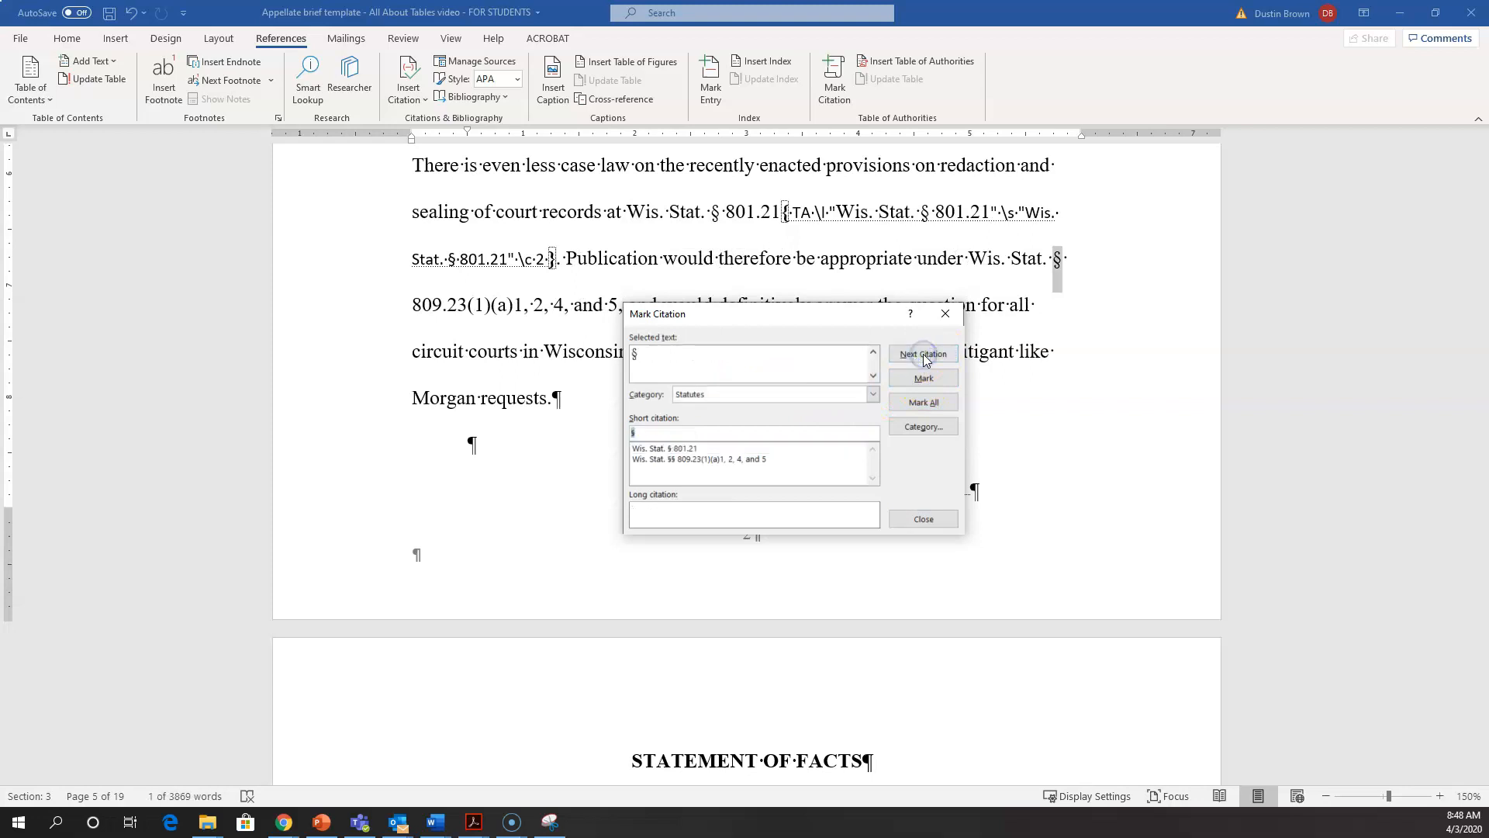
pyautogui.click(992, 253)
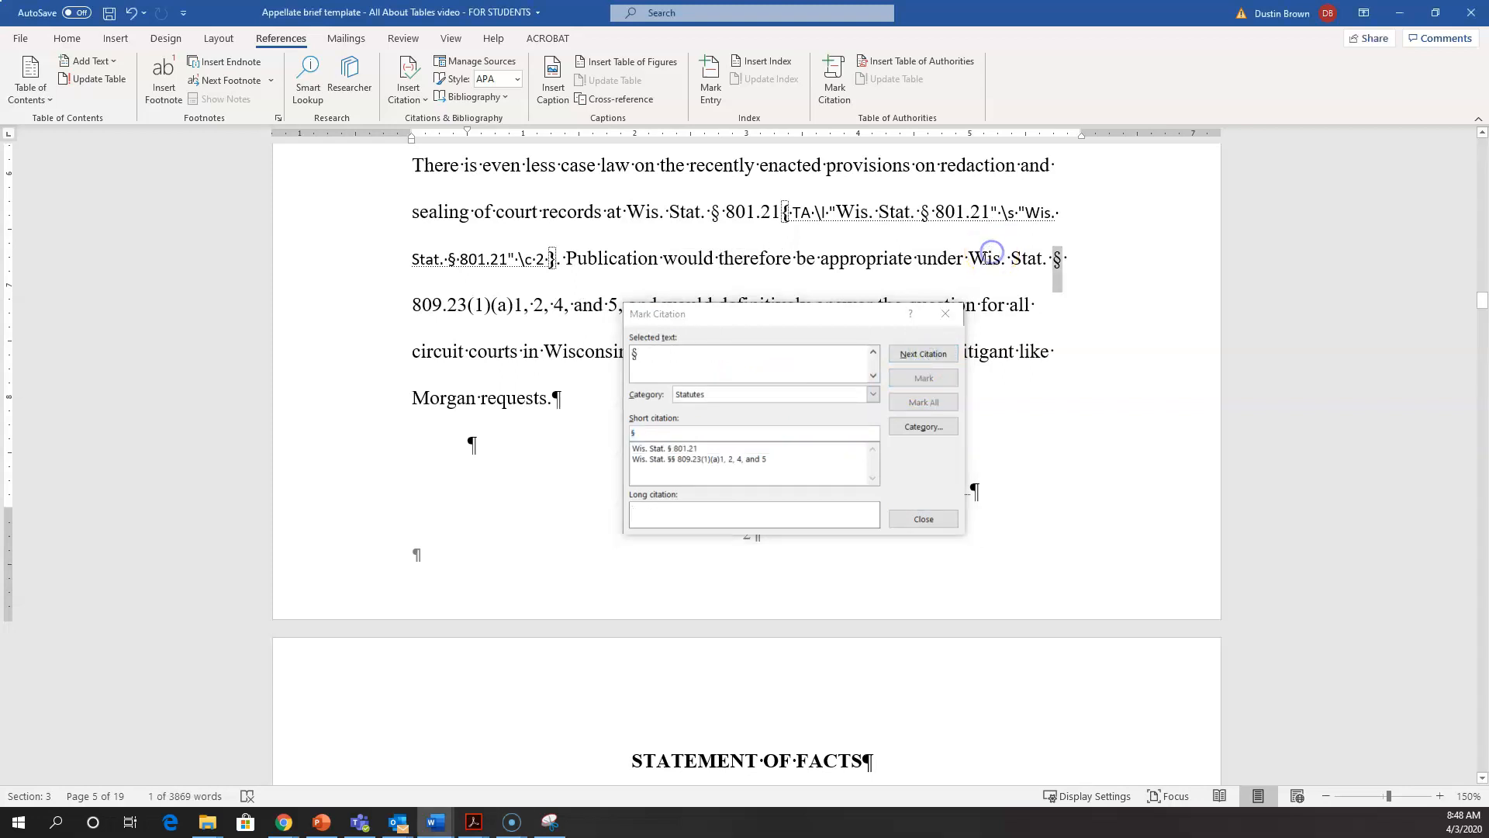
pyautogui.scroll(-1, 983, 259)
pyautogui.click(966, 203)
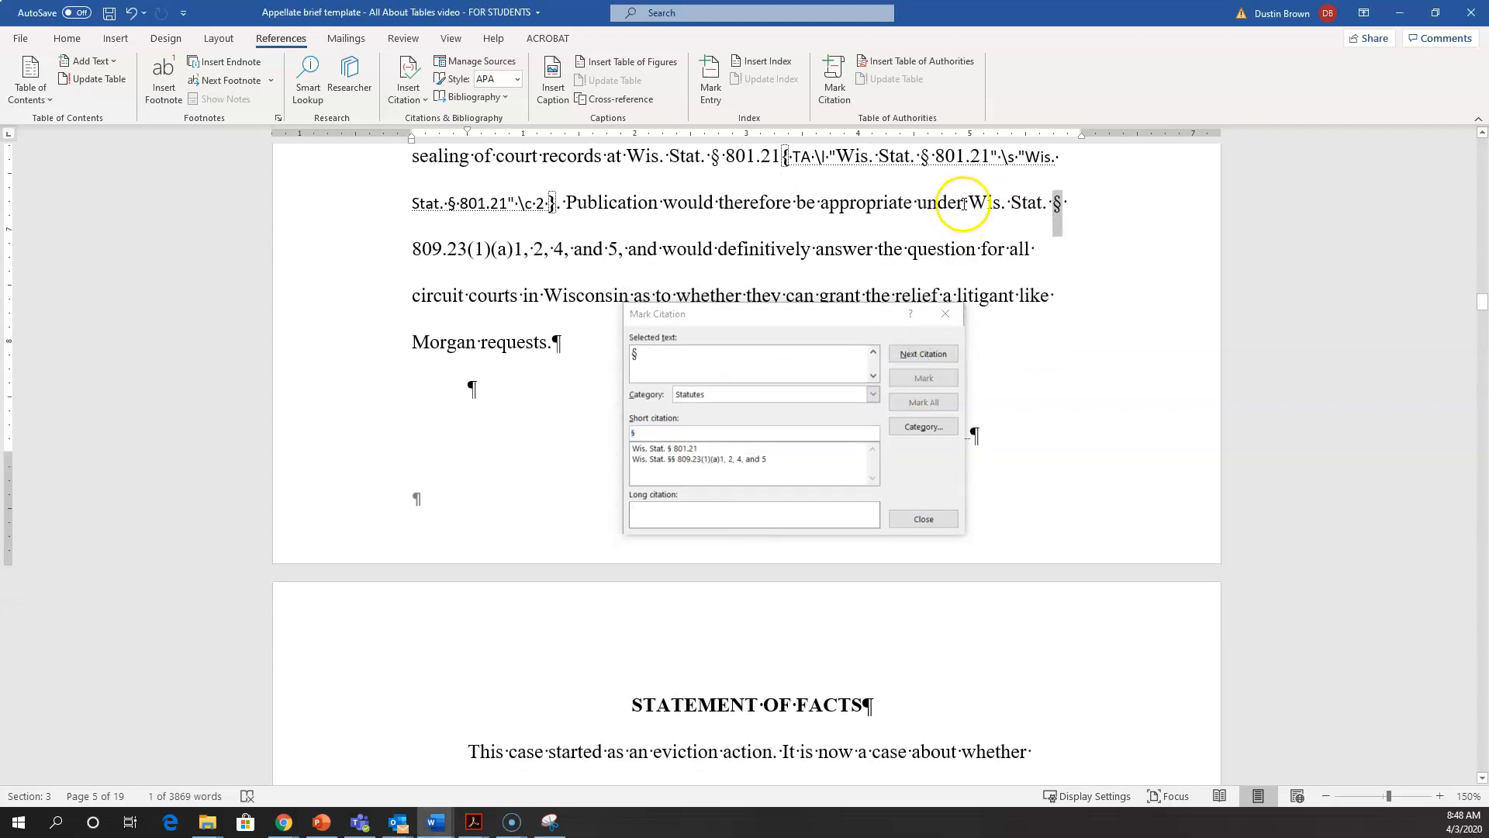
pyautogui.moveTo(945, 236); pyautogui.dragTo(614, 250)
pyautogui.click(665, 357)
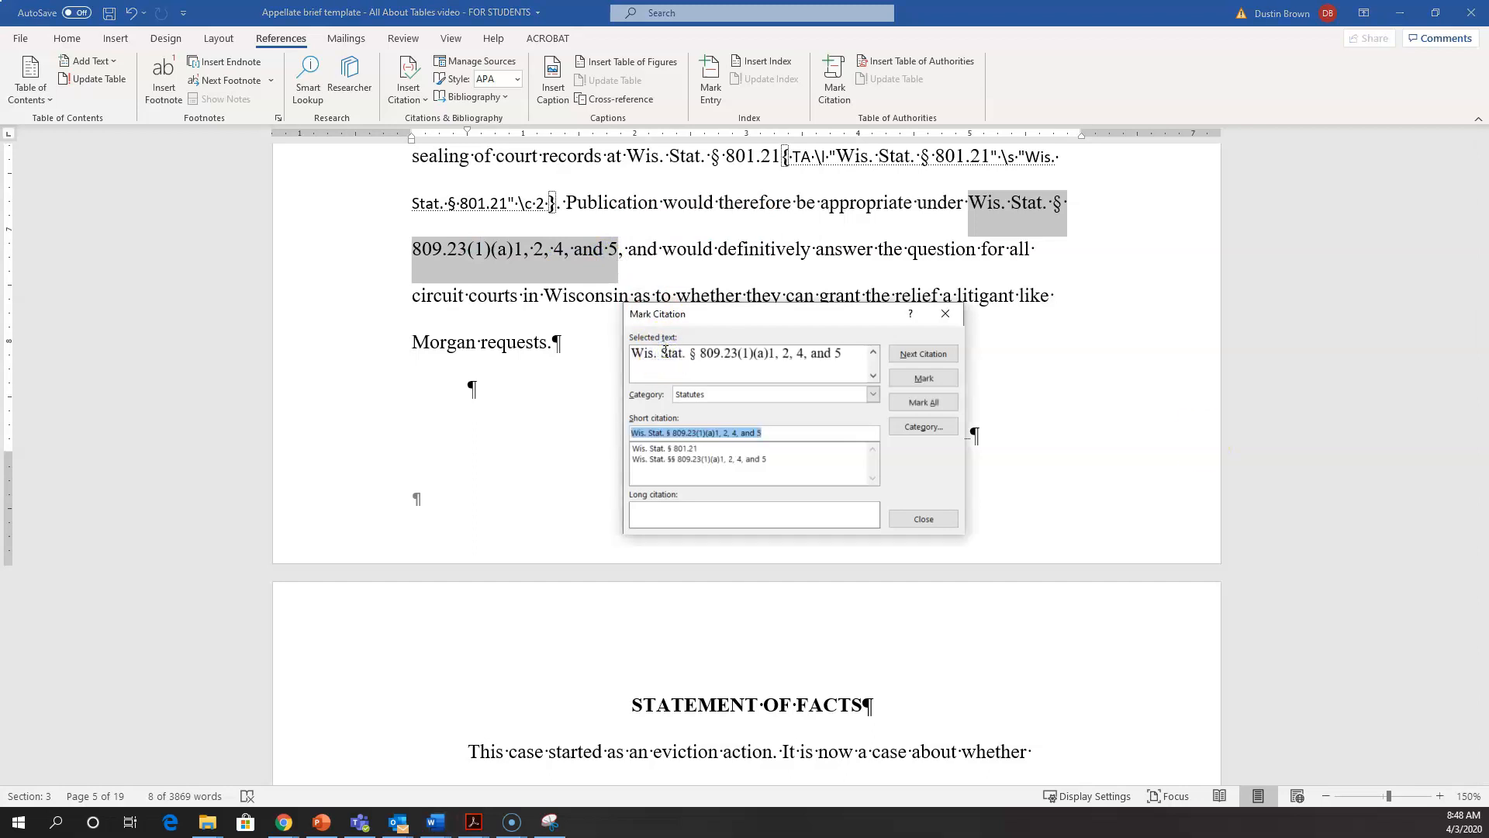
# Step: Match the repeated statute citation to the existing "Wis. Stat. §§ 809.23(1)(a)1, 2, 4, and 5" short citation and mark it
pyautogui.click(665, 465)
pyautogui.click(665, 459)
pyautogui.click(667, 494)
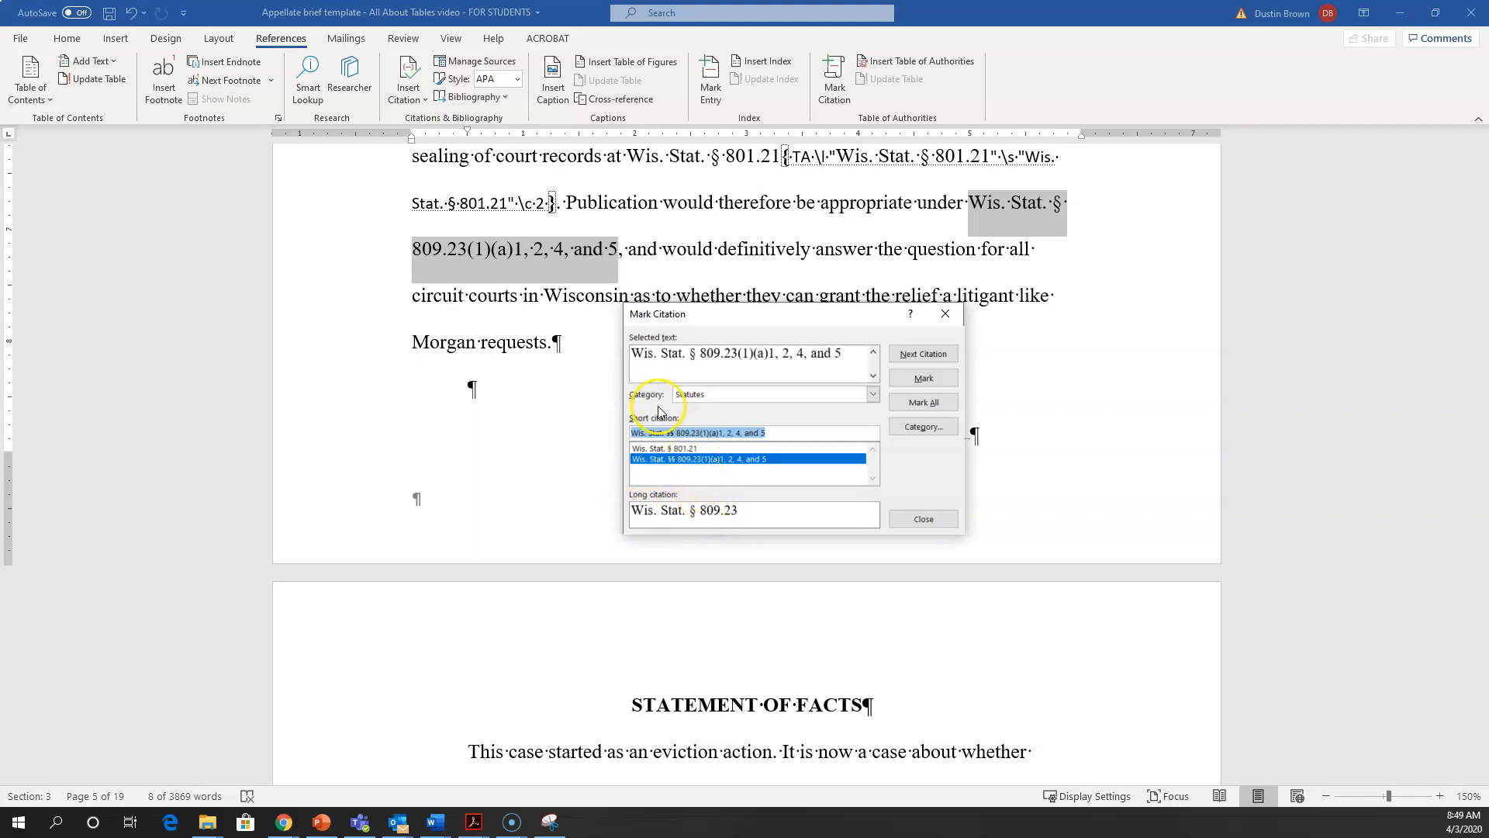
pyautogui.click(688, 464)
pyautogui.click(925, 379)
# Step: Find the next citation and bring the full GMAC Mortg. Corp. case citation, through "(1998)", into Mark Citation
pyautogui.click(923, 354)
pyautogui.click(728, 337)
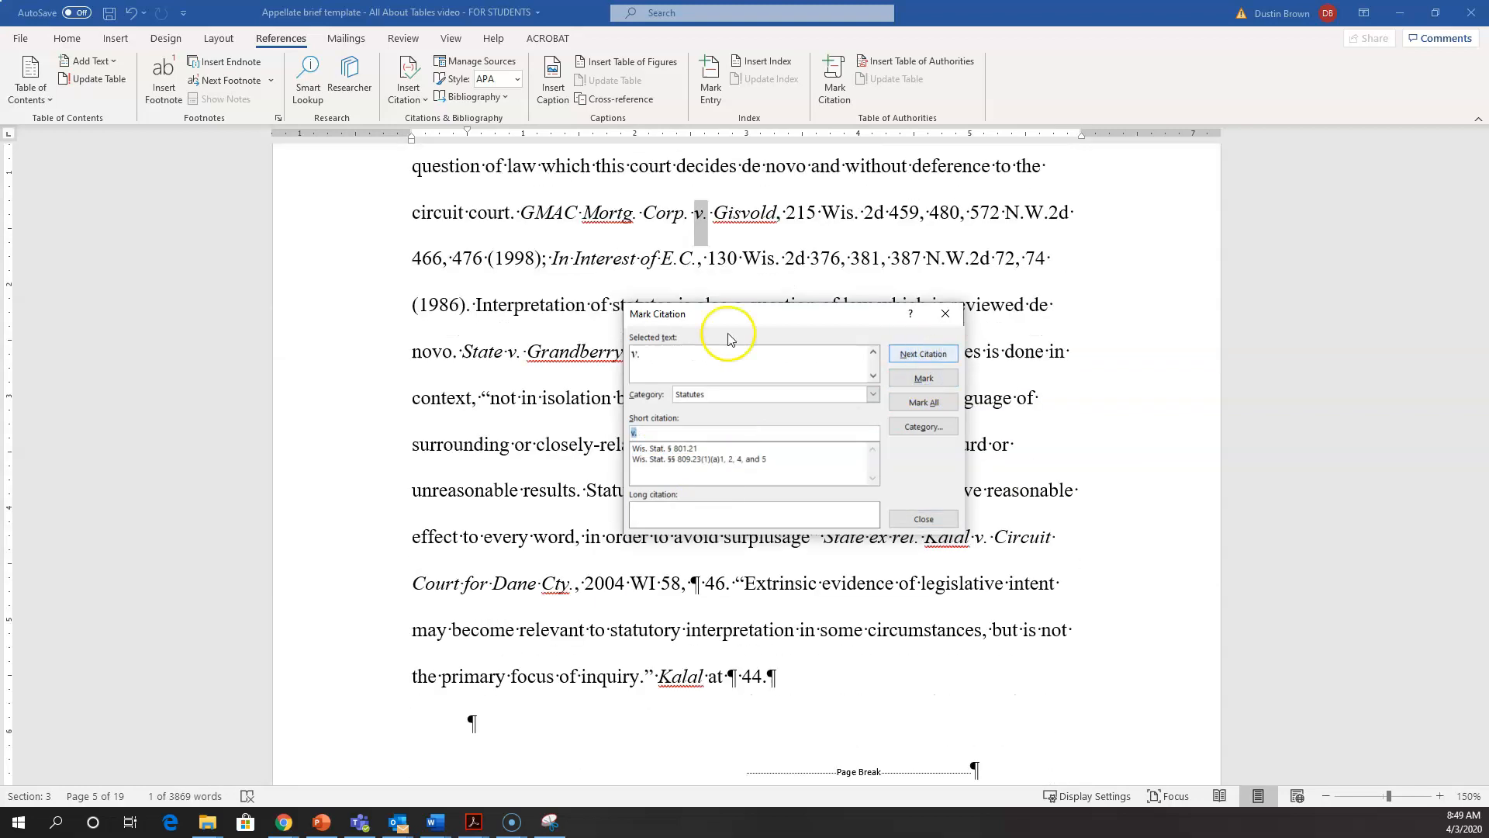
pyautogui.click(524, 212)
pyautogui.moveTo(533, 246); pyautogui.dragTo(541, 269)
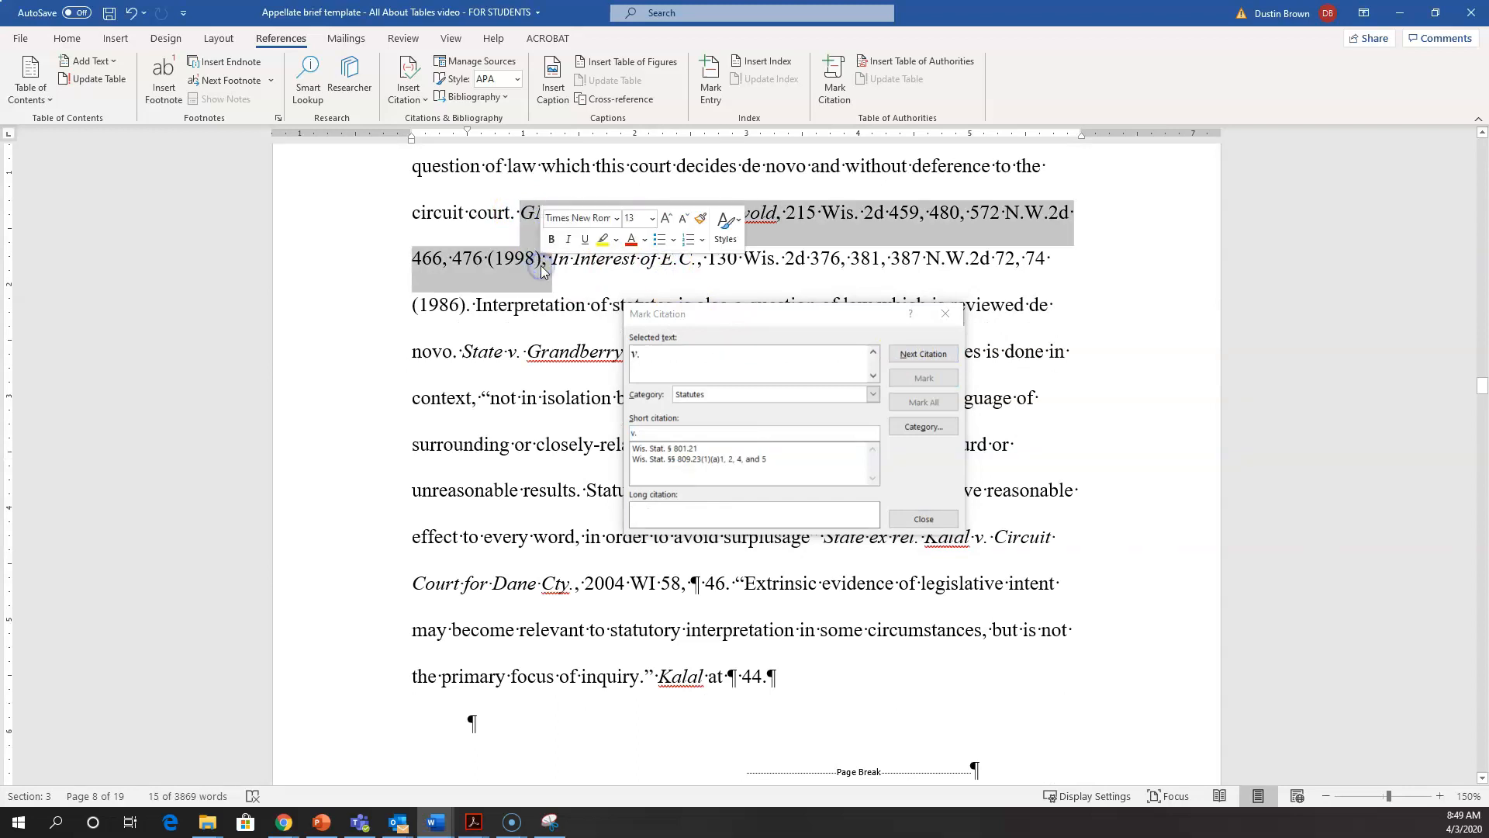
pyautogui.click(655, 357)
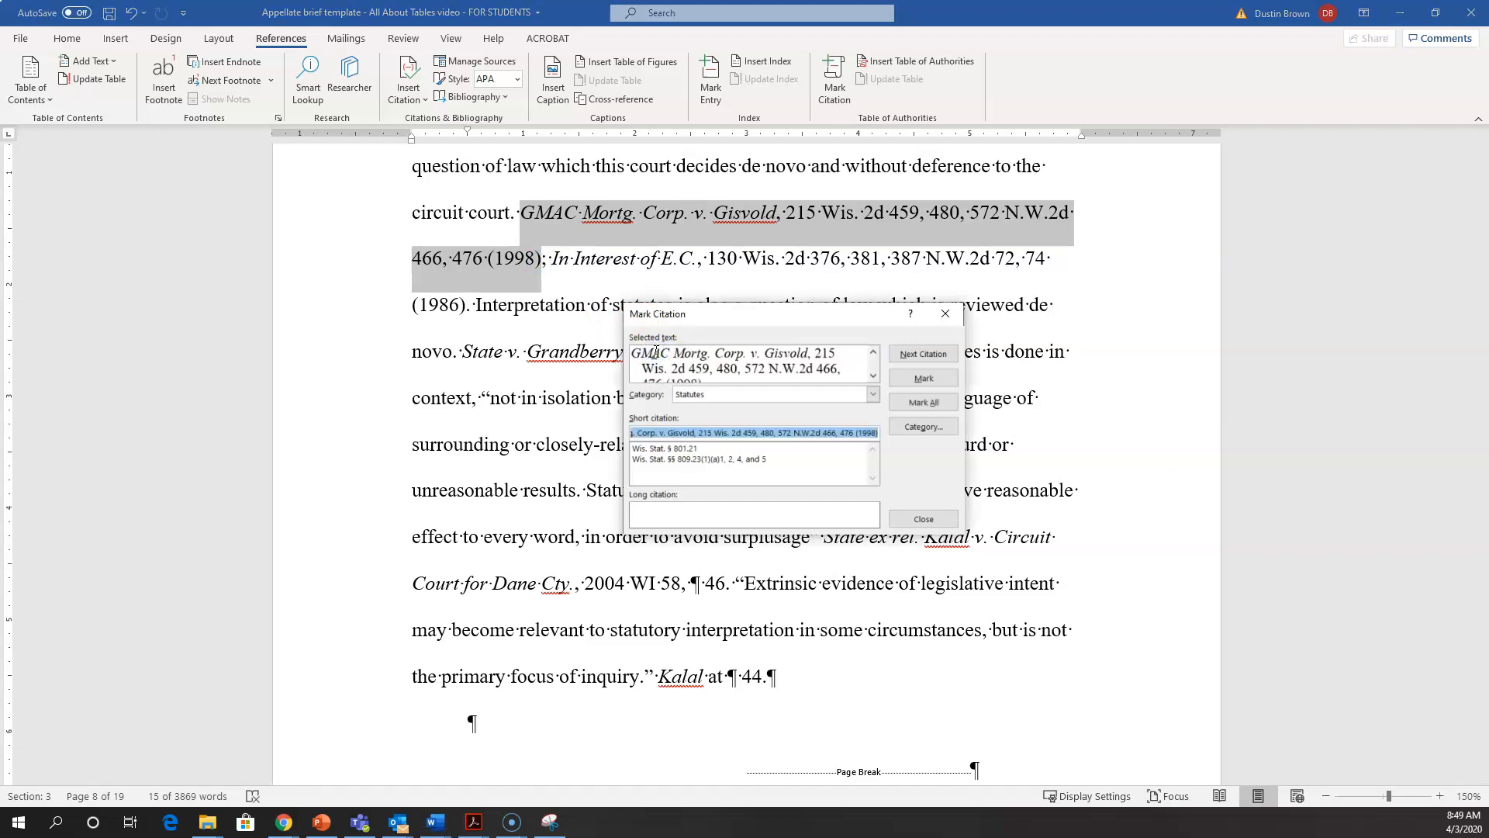
# Step: Remove pinpoint pages 480 and 476 from the GMAC long citation so it reads "215 Wis. 2d 459, 572 N.W.2d 466 (1998)"
pyautogui.doubleClick(725, 369)
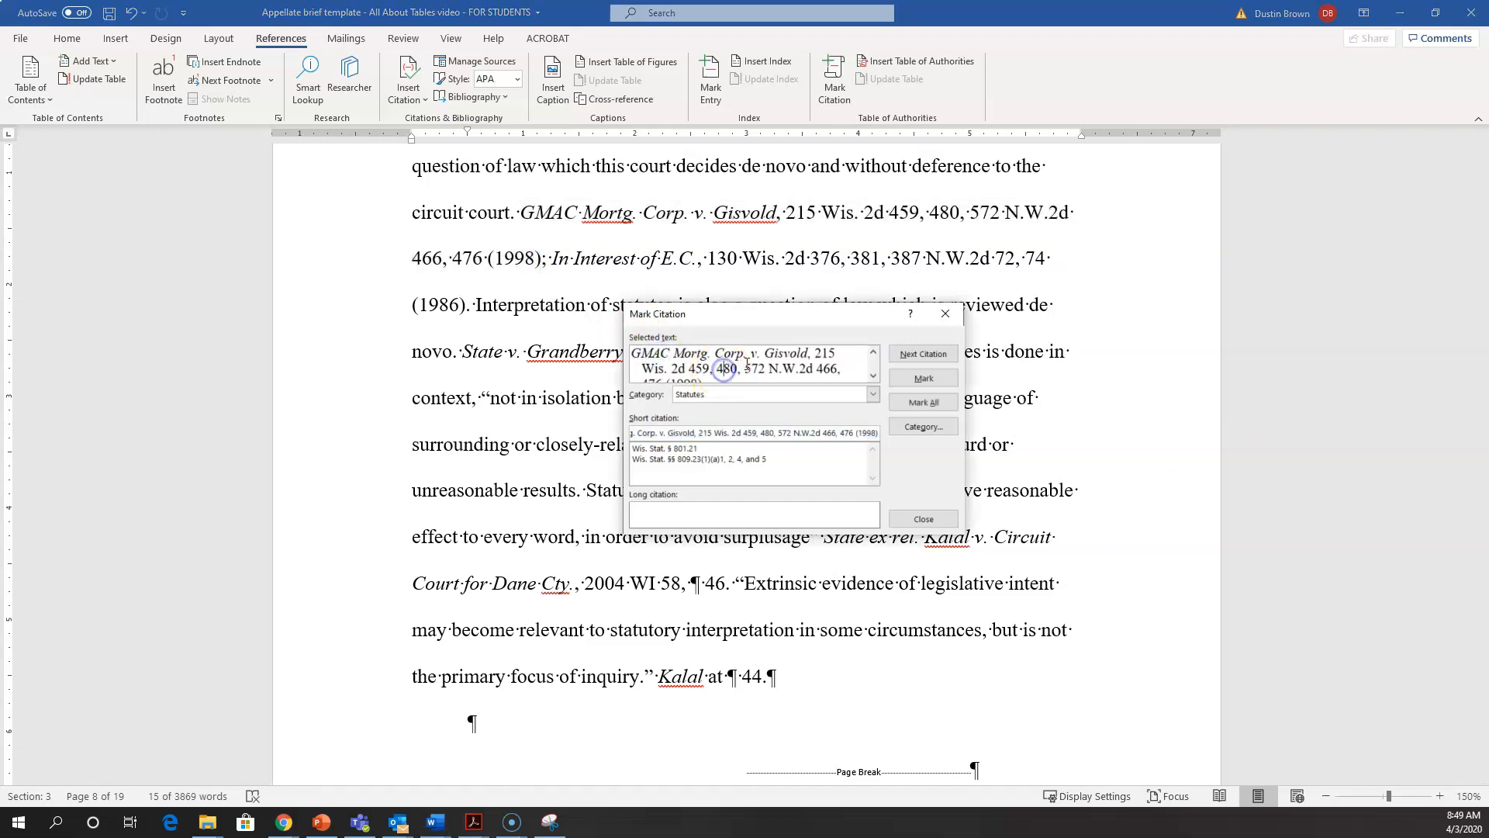
pyautogui.press('Delete')
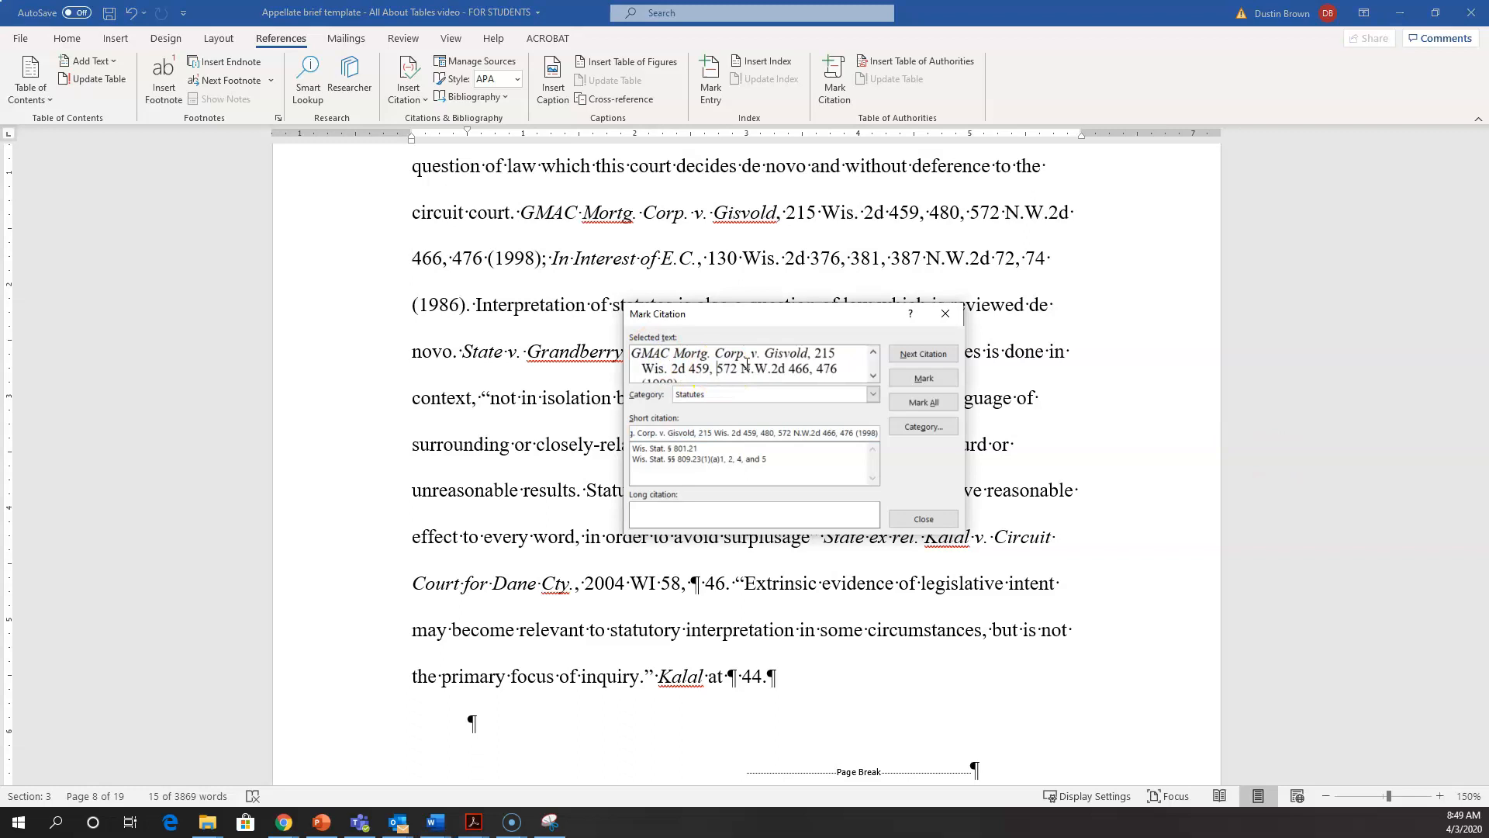
pyautogui.press('Right')
pyautogui.press('Right')
pyautogui.press('Right')
pyautogui.press('Right')
pyautogui.press('Right')
pyautogui.press('Right')
pyautogui.press('Right')
pyautogui.hotkey('shift', 'Right')
pyautogui.hotkey('shift', 'Right')
pyautogui.hotkey('shift', 'Right')
pyautogui.hotkey('shift', 'Right')
pyautogui.hotkey('shift', 'Right')
pyautogui.press('Delete')
# Step: Assign the GMAC Mortg. Corp. citation to the Cases category and mark it
pyautogui.click(713, 397)
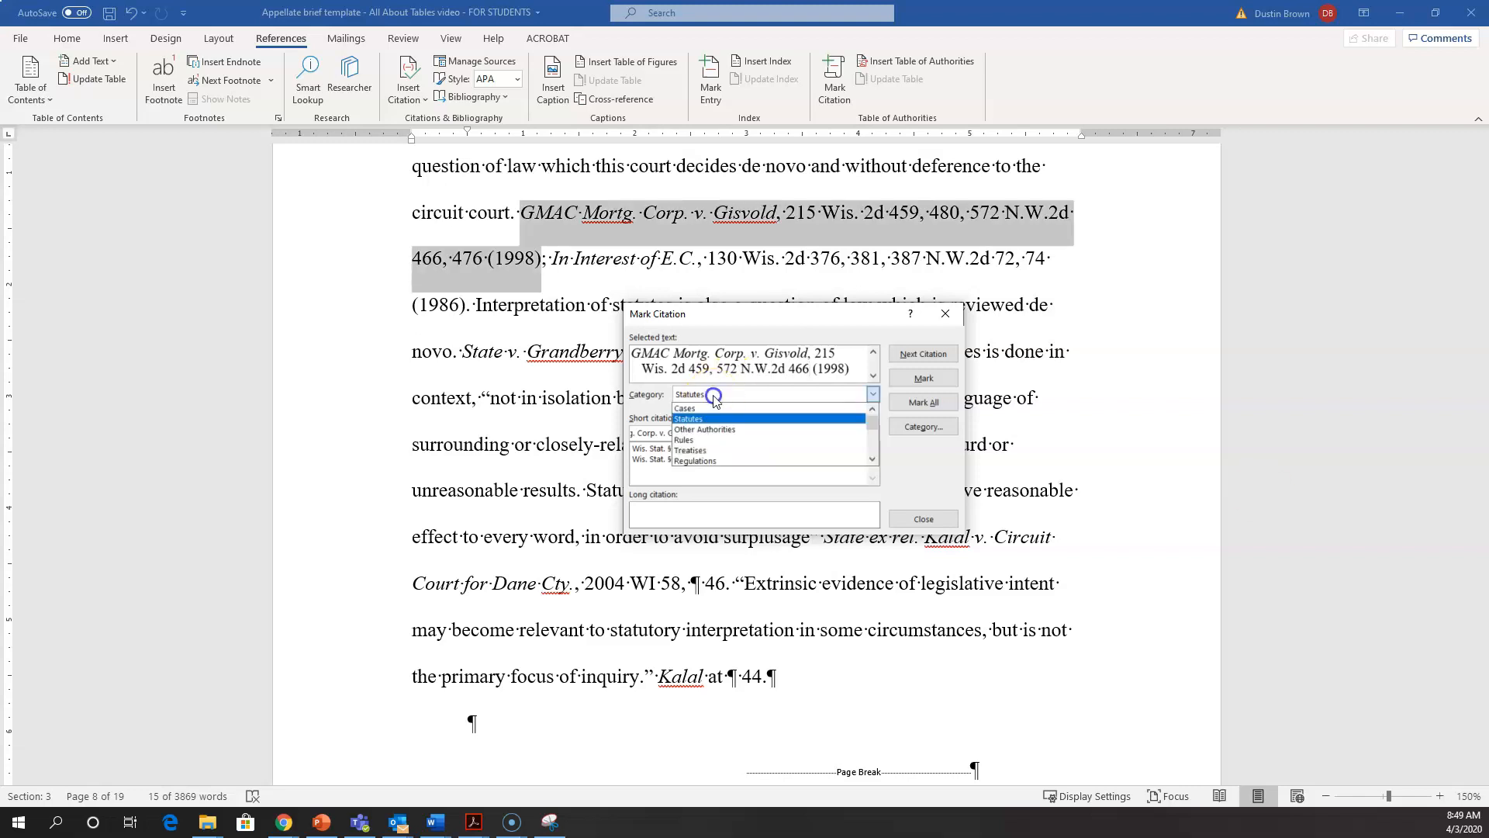
pyautogui.click(710, 408)
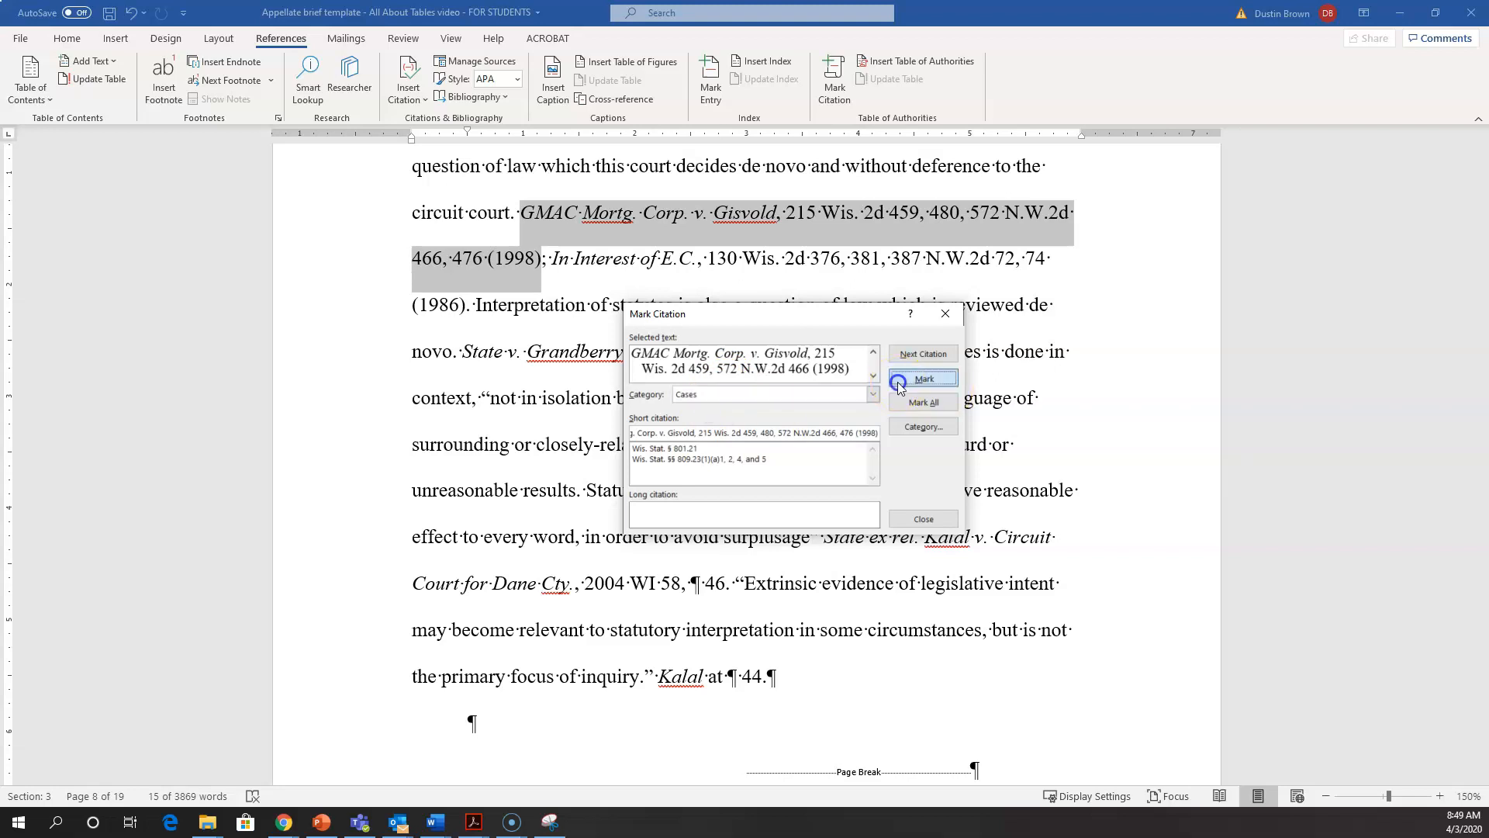
pyautogui.click(923, 378)
# Step: Find the next citation and bring the full "In Interest of E.C." citation, through "(1986)", into Mark Citation
pyautogui.click(912, 356)
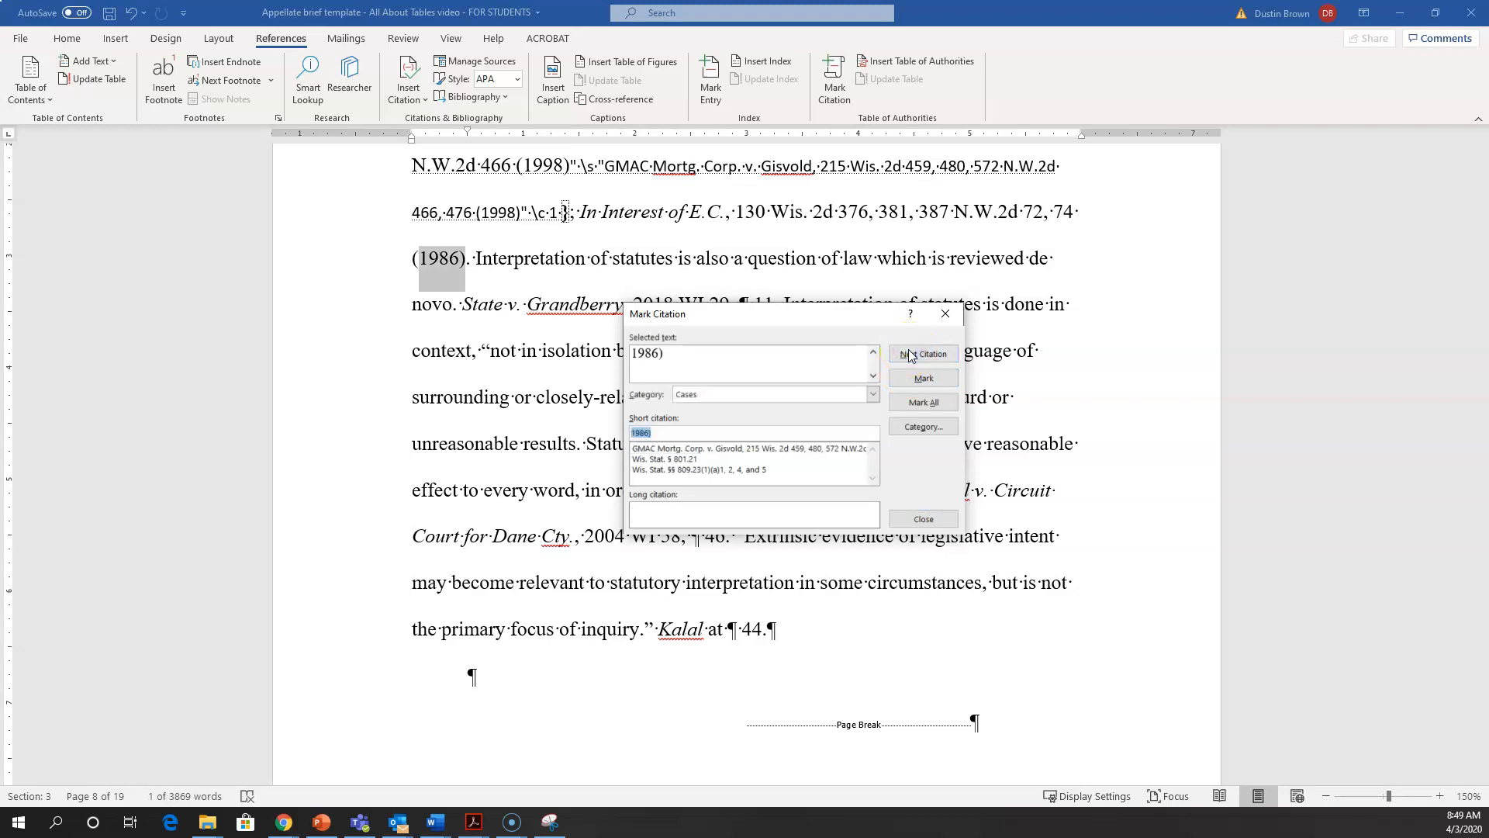
pyautogui.click(592, 208)
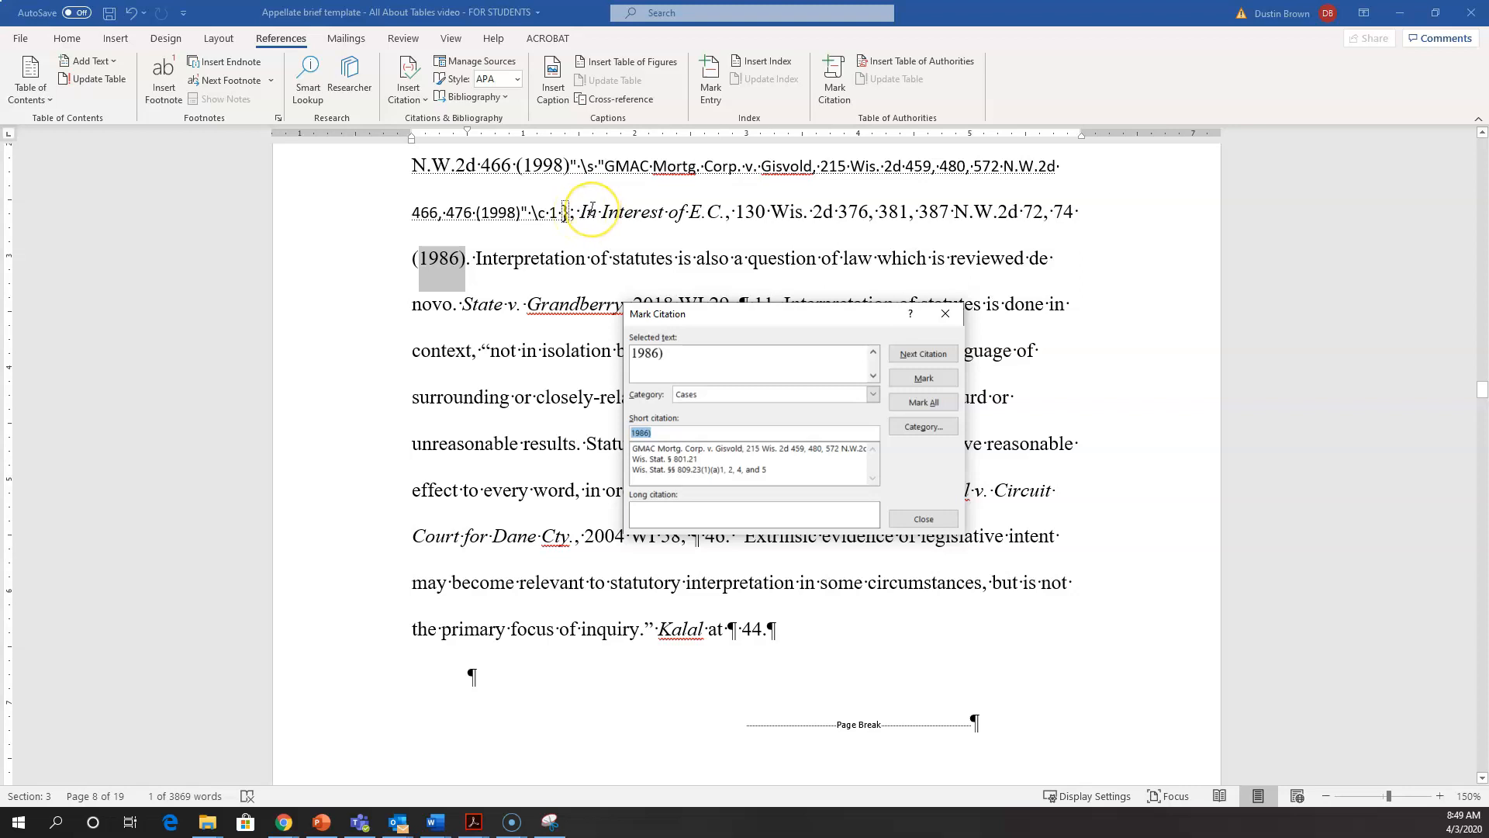
pyautogui.click(450, 266)
pyautogui.click(581, 210)
pyautogui.moveTo(581, 210); pyautogui.dragTo(466, 264)
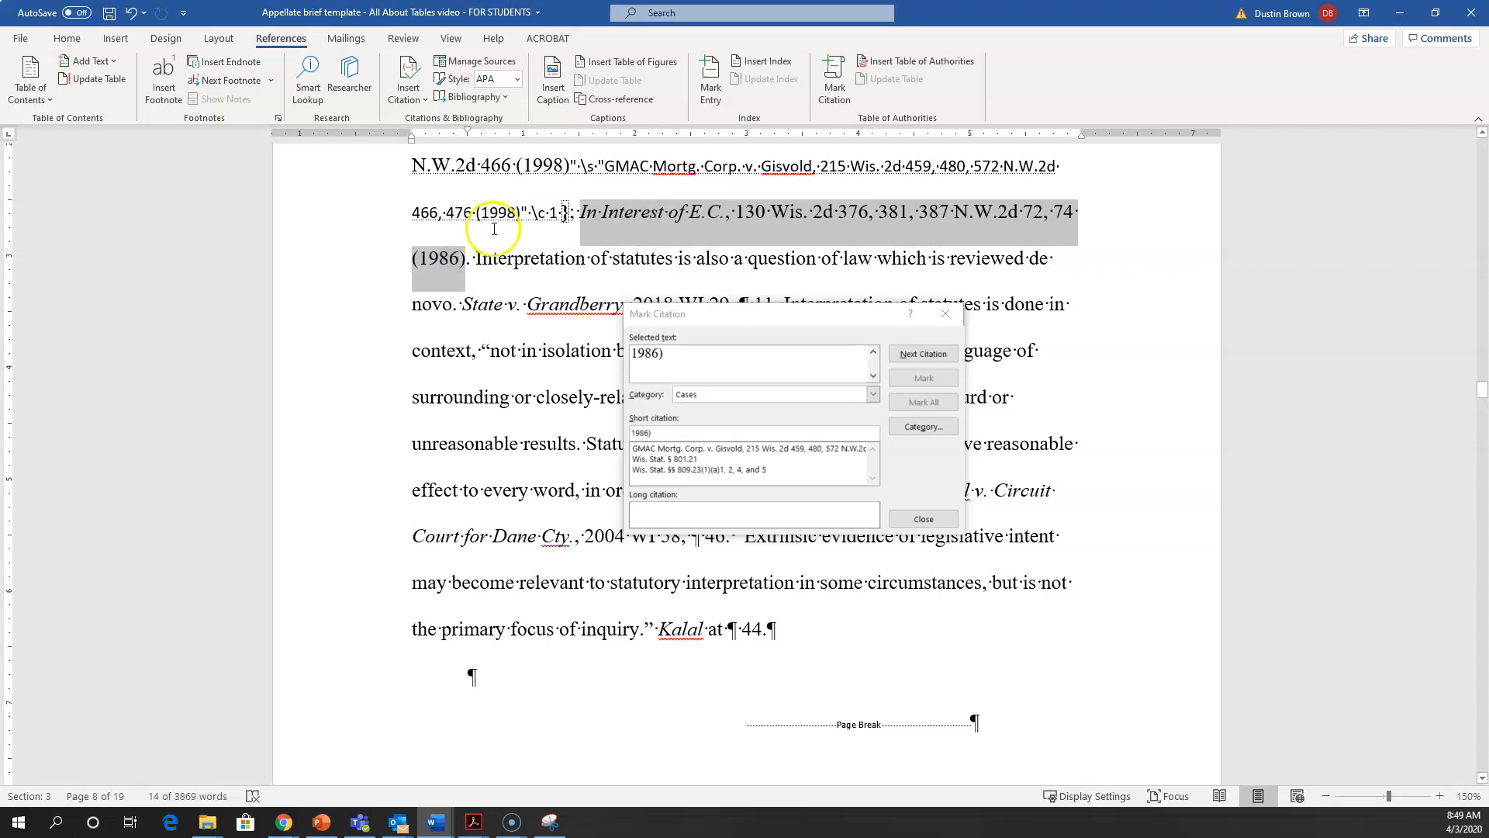
pyautogui.click(693, 353)
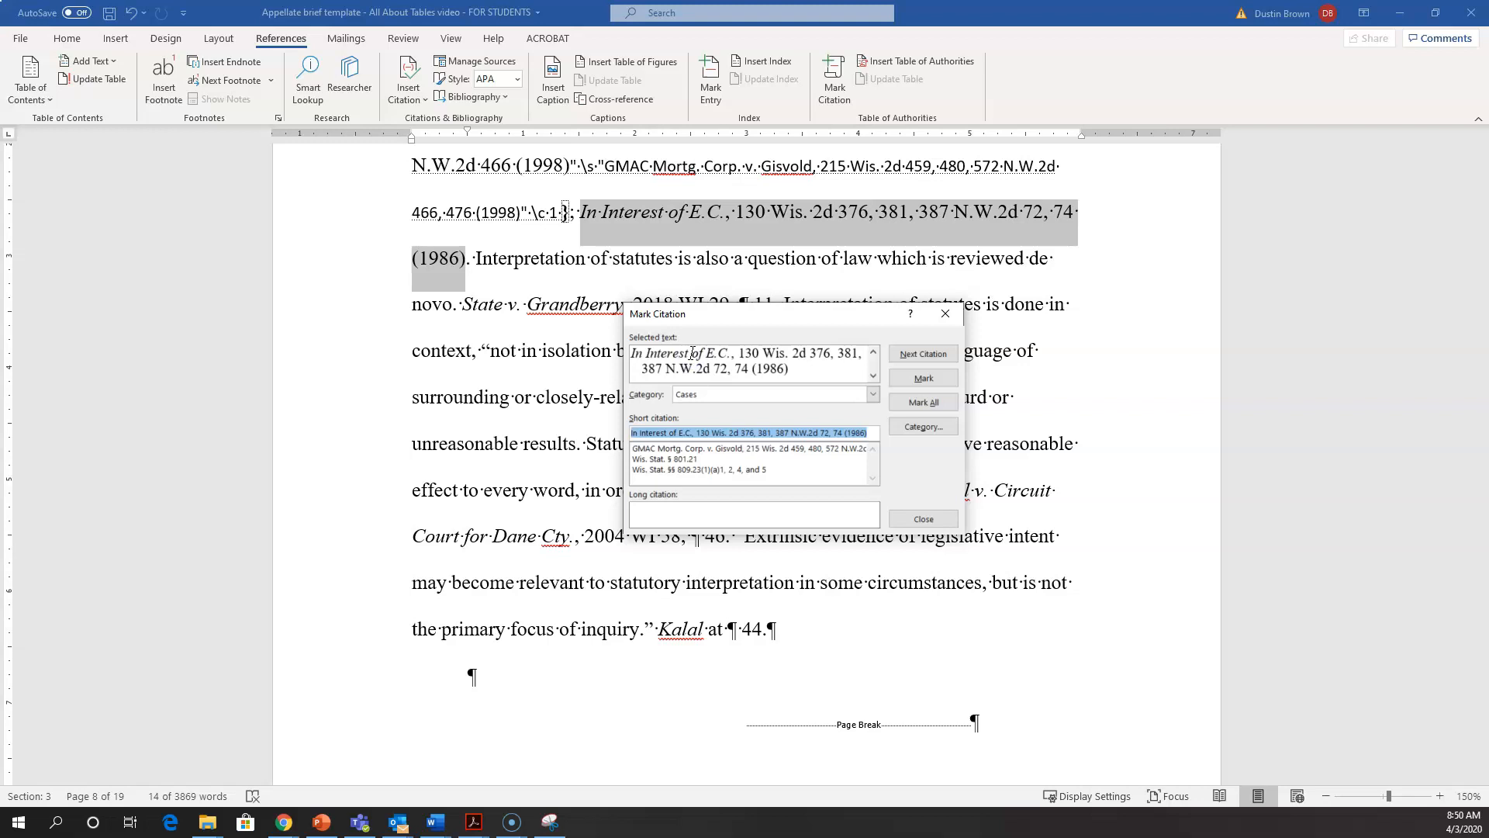
# Step: Remove pinpoint pages 381 and 74 from the "In Interest of E.C." long citation and mark it under Cases
pyautogui.click(790, 355)
pyautogui.press('Delete')
pyautogui.press('Delete')
pyautogui.press('Delete')
pyautogui.press('Delete')
pyautogui.press('Delete')
pyautogui.press('Right')
pyautogui.press('Right')
pyautogui.press('Right')
pyautogui.press('Right')
pyautogui.press('Right')
pyautogui.press('Right')
pyautogui.press('Right')
pyautogui.press('Right')
pyautogui.press('Right')
pyautogui.press('Right')
pyautogui.press('Right')
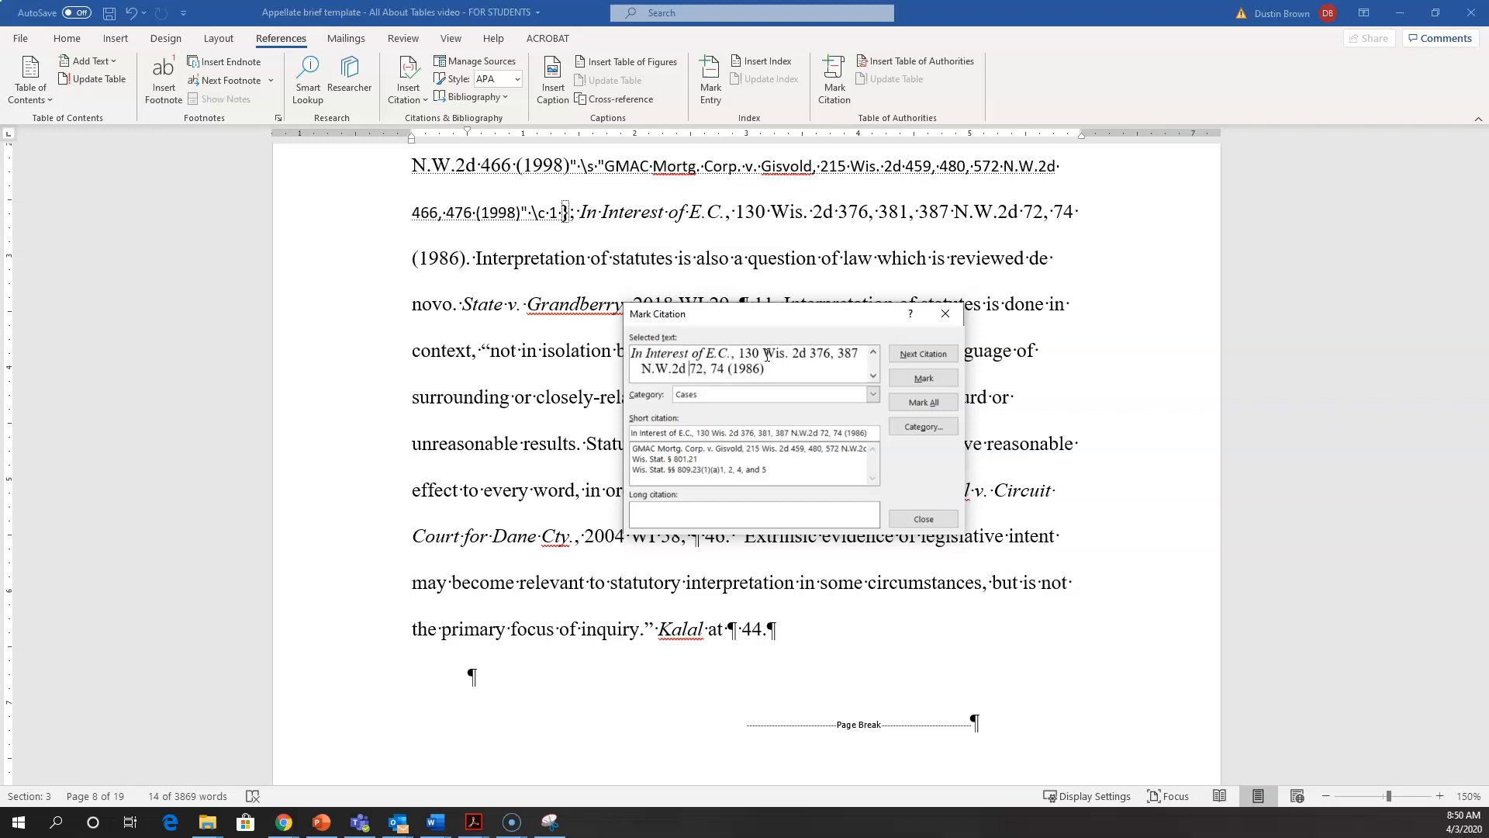
pyautogui.press('Delete')
pyautogui.press('Delete')
pyautogui.press('Delete')
pyautogui.press('Delete')
pyautogui.click(906, 378)
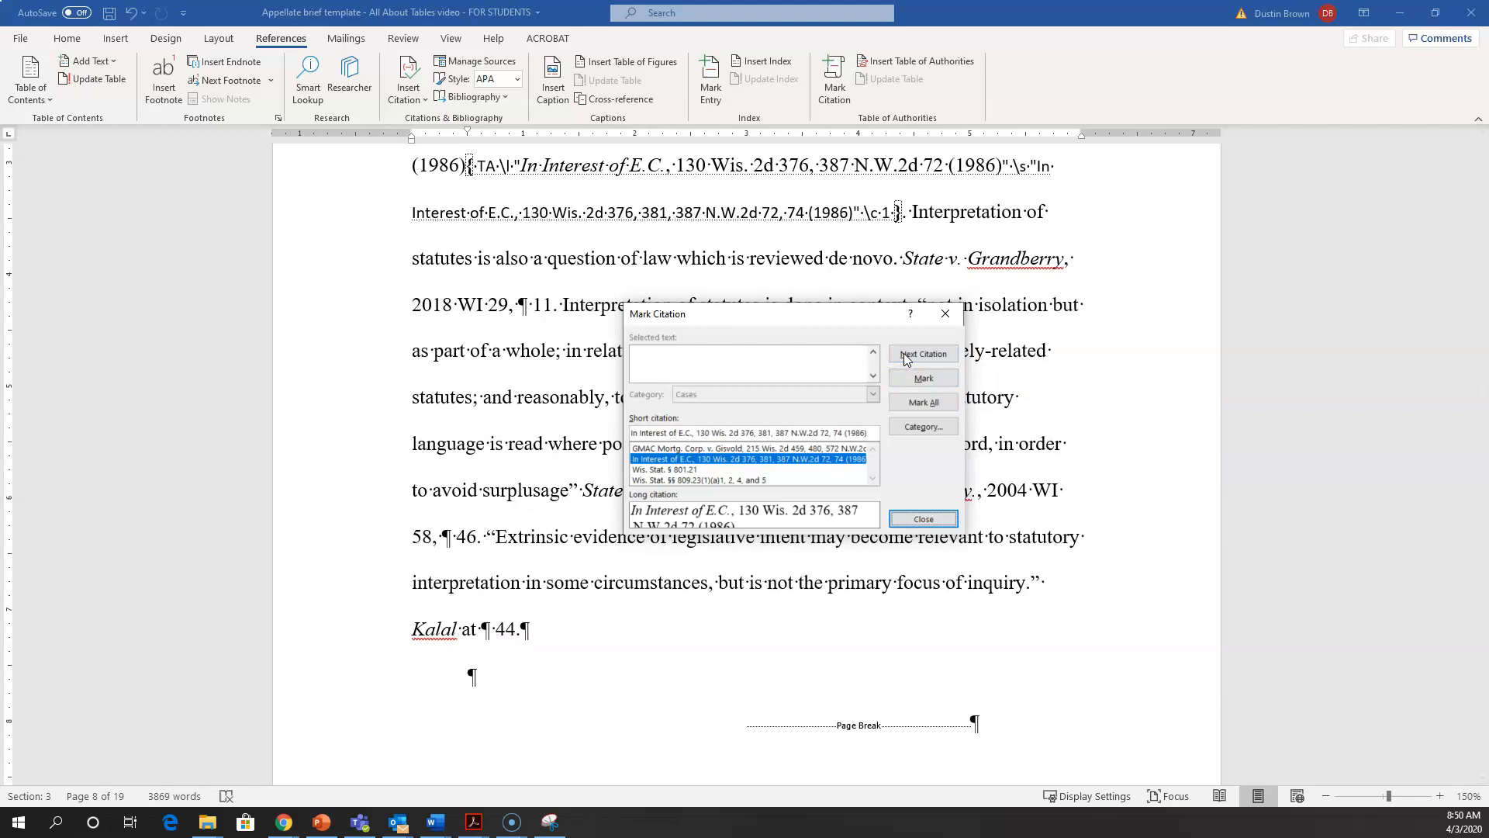
# Step: Find the next citation after "In Interest of E.C.", then close Mark Citation
pyautogui.click(904, 357)
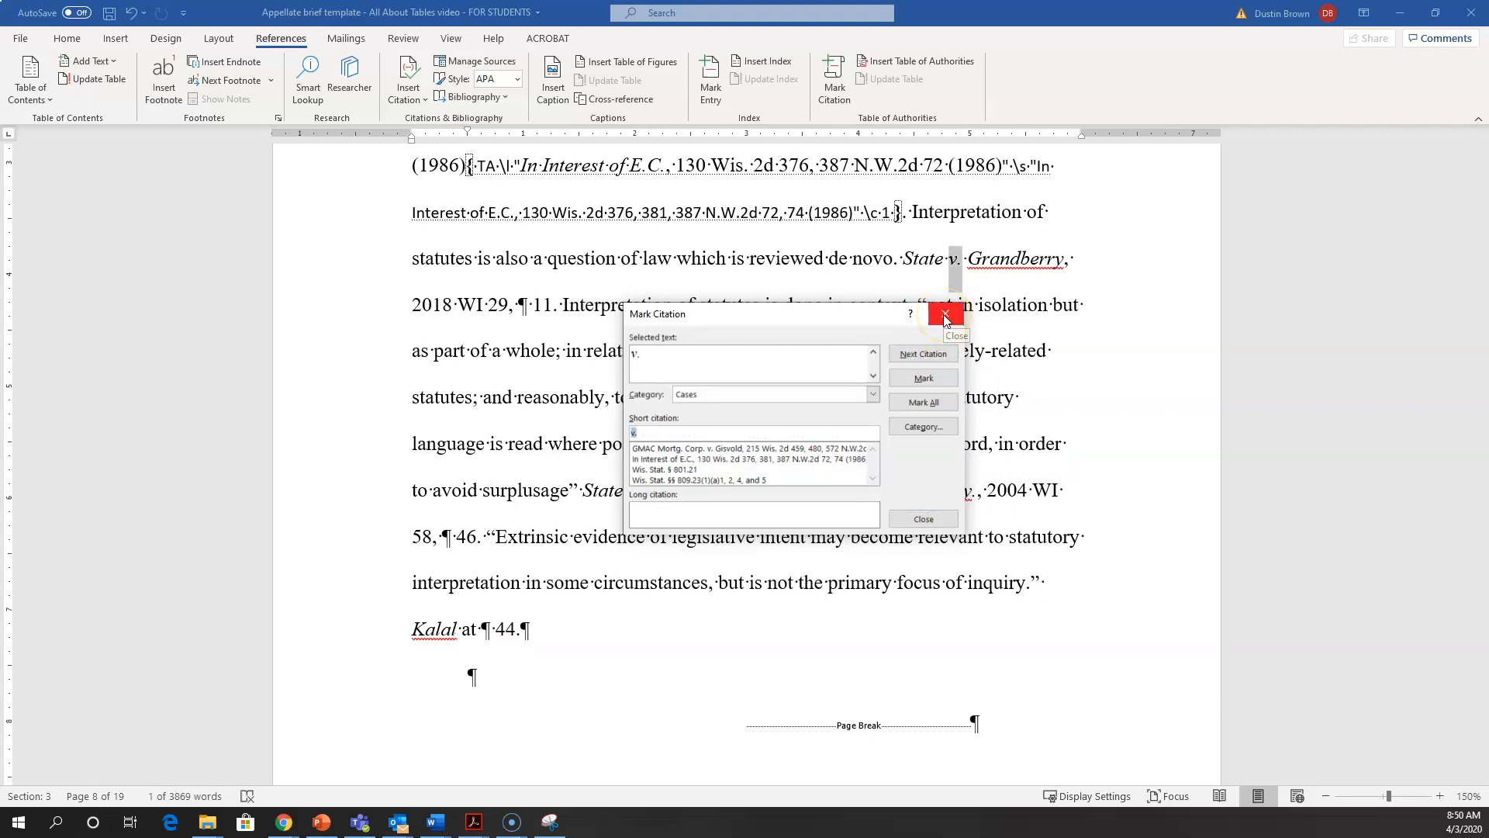
pyautogui.click(911, 520)
pyautogui.click(853, 411)
pyautogui.scroll(2, 852, 426)
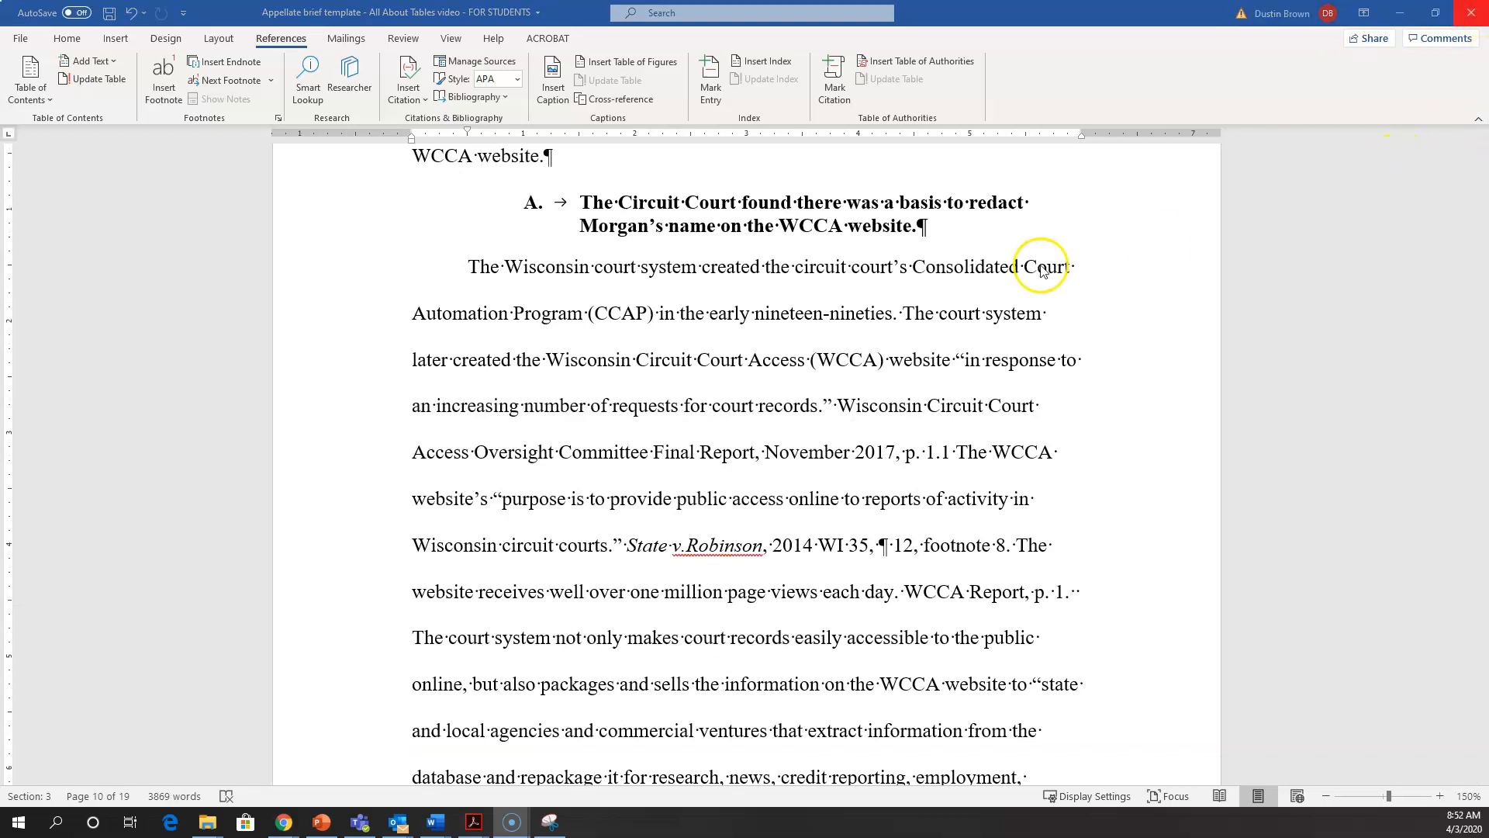
pyautogui.click(828, 83)
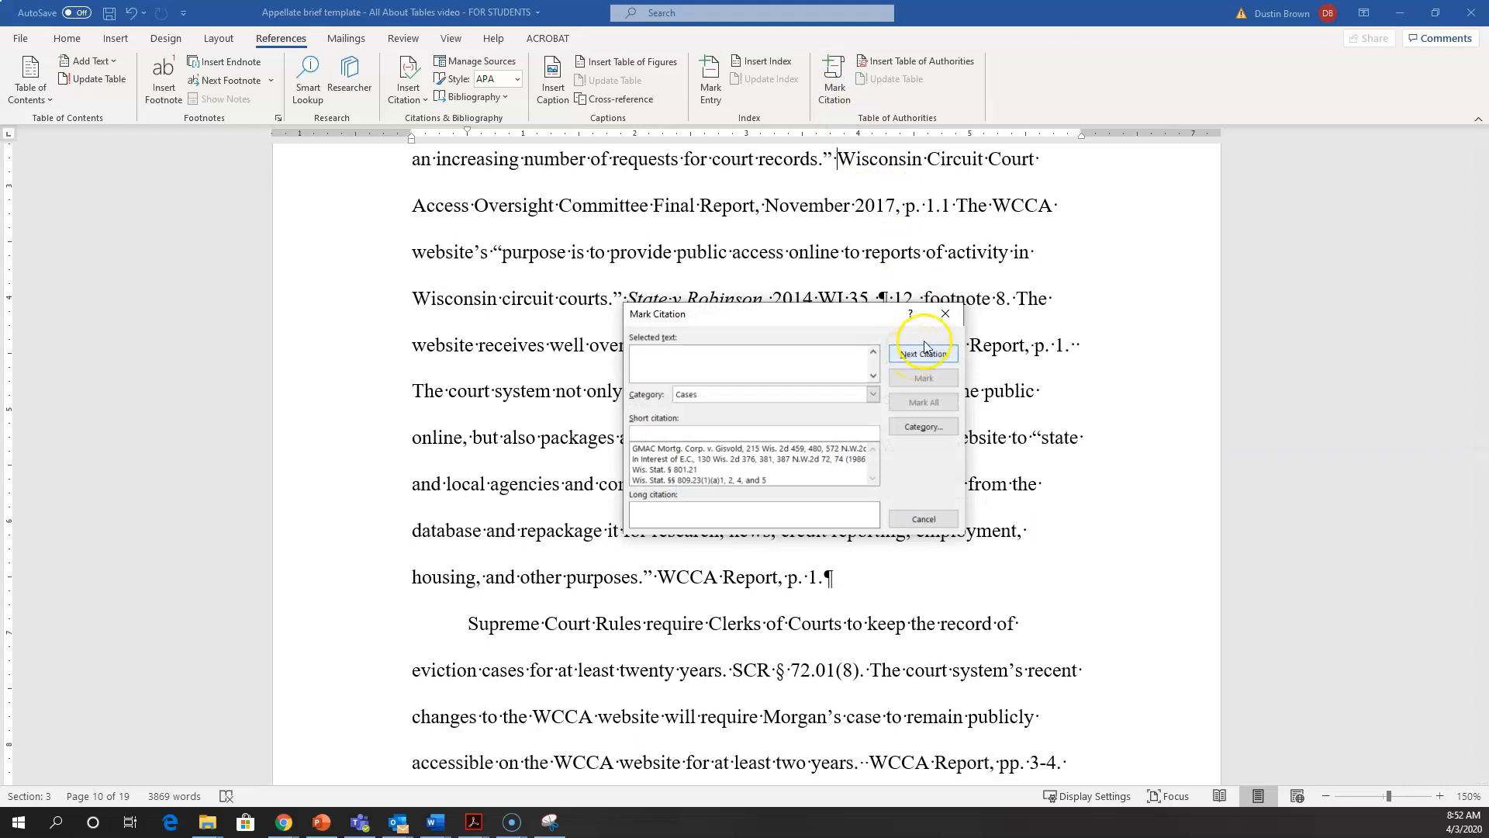
pyautogui.click(946, 314)
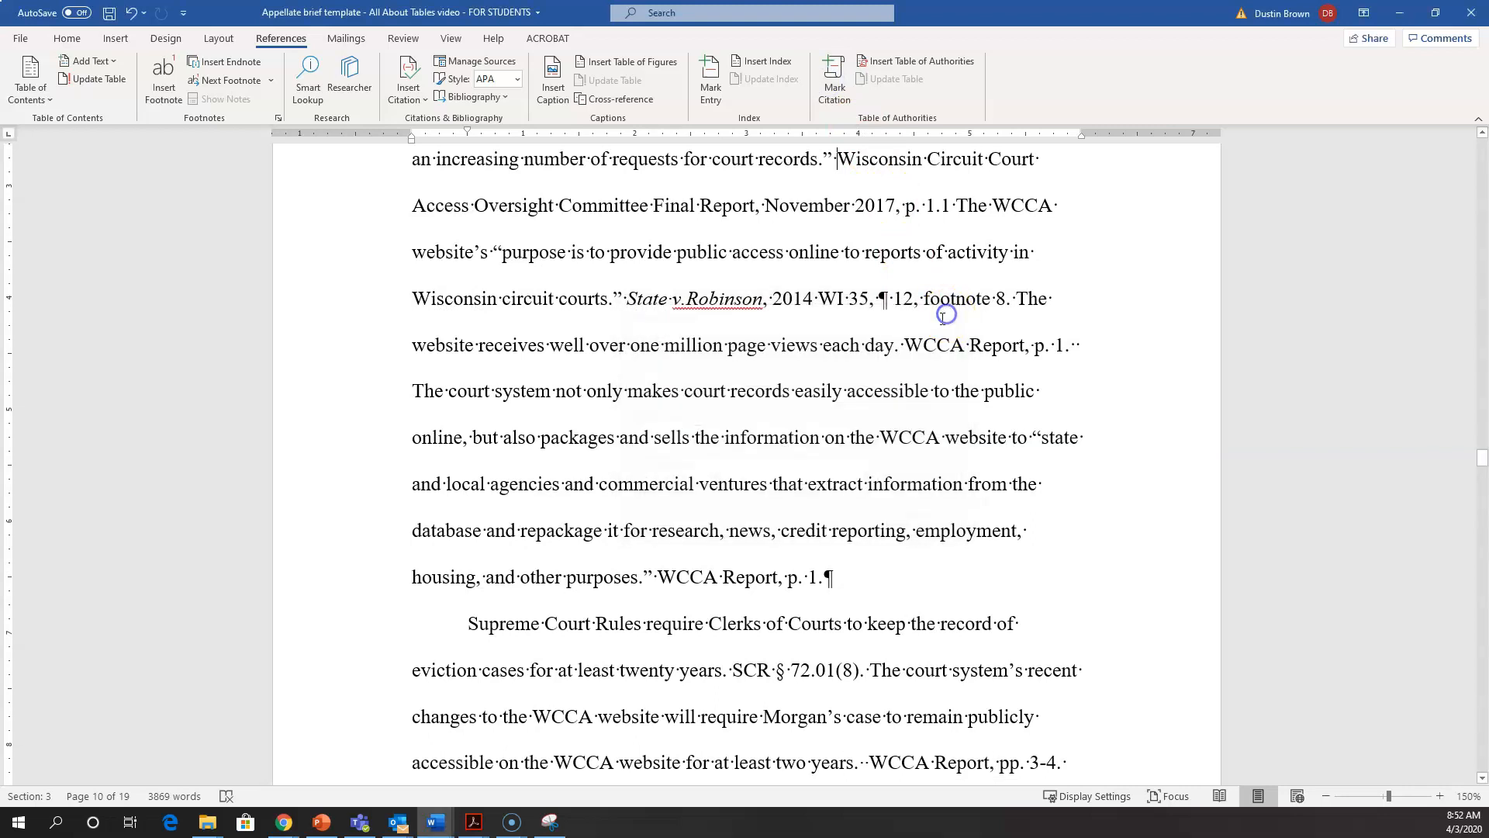
pyautogui.scroll(2, 926, 325)
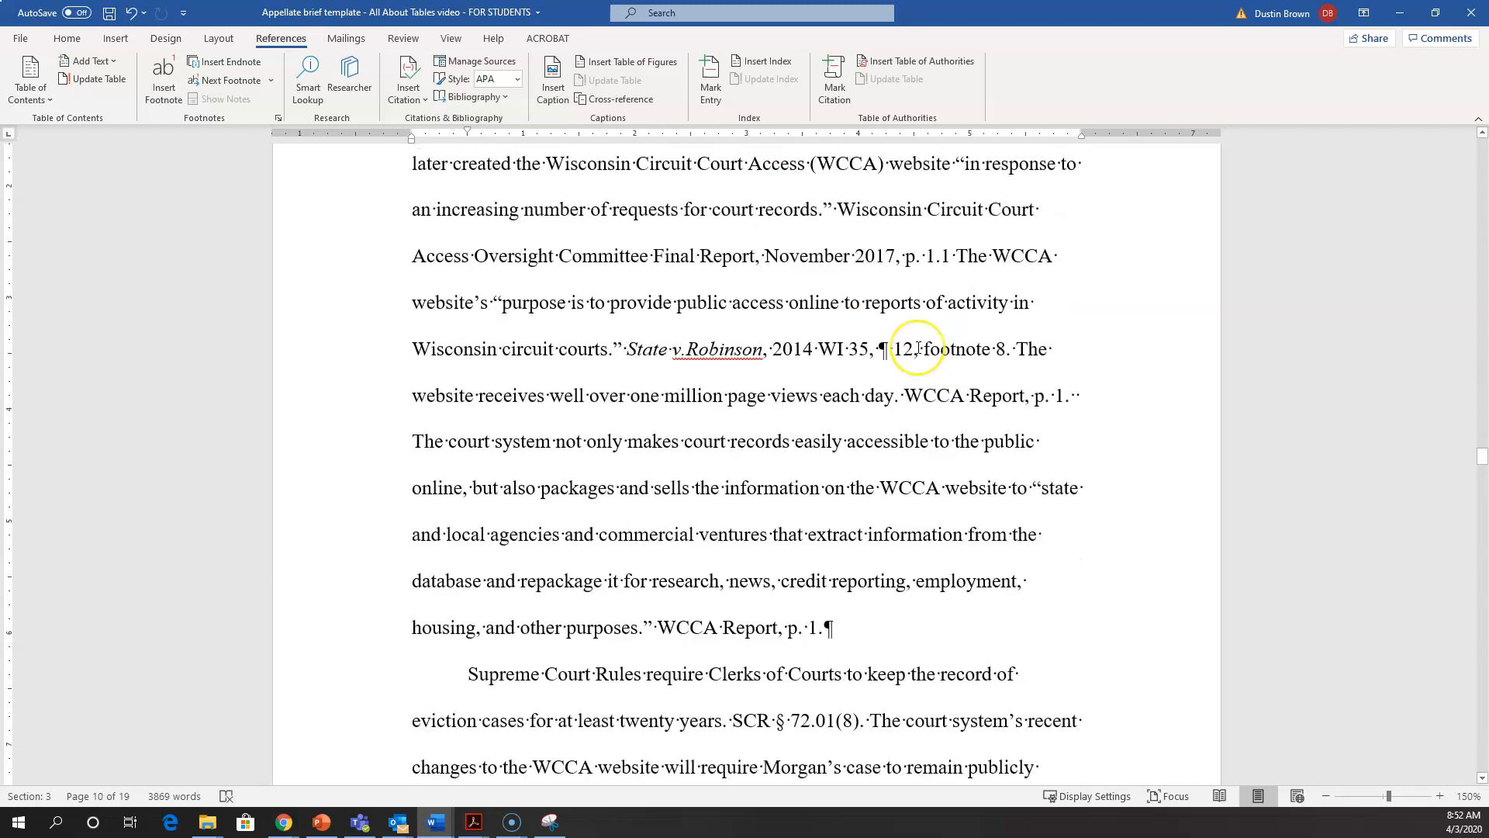
pyautogui.scroll(2, 919, 347)
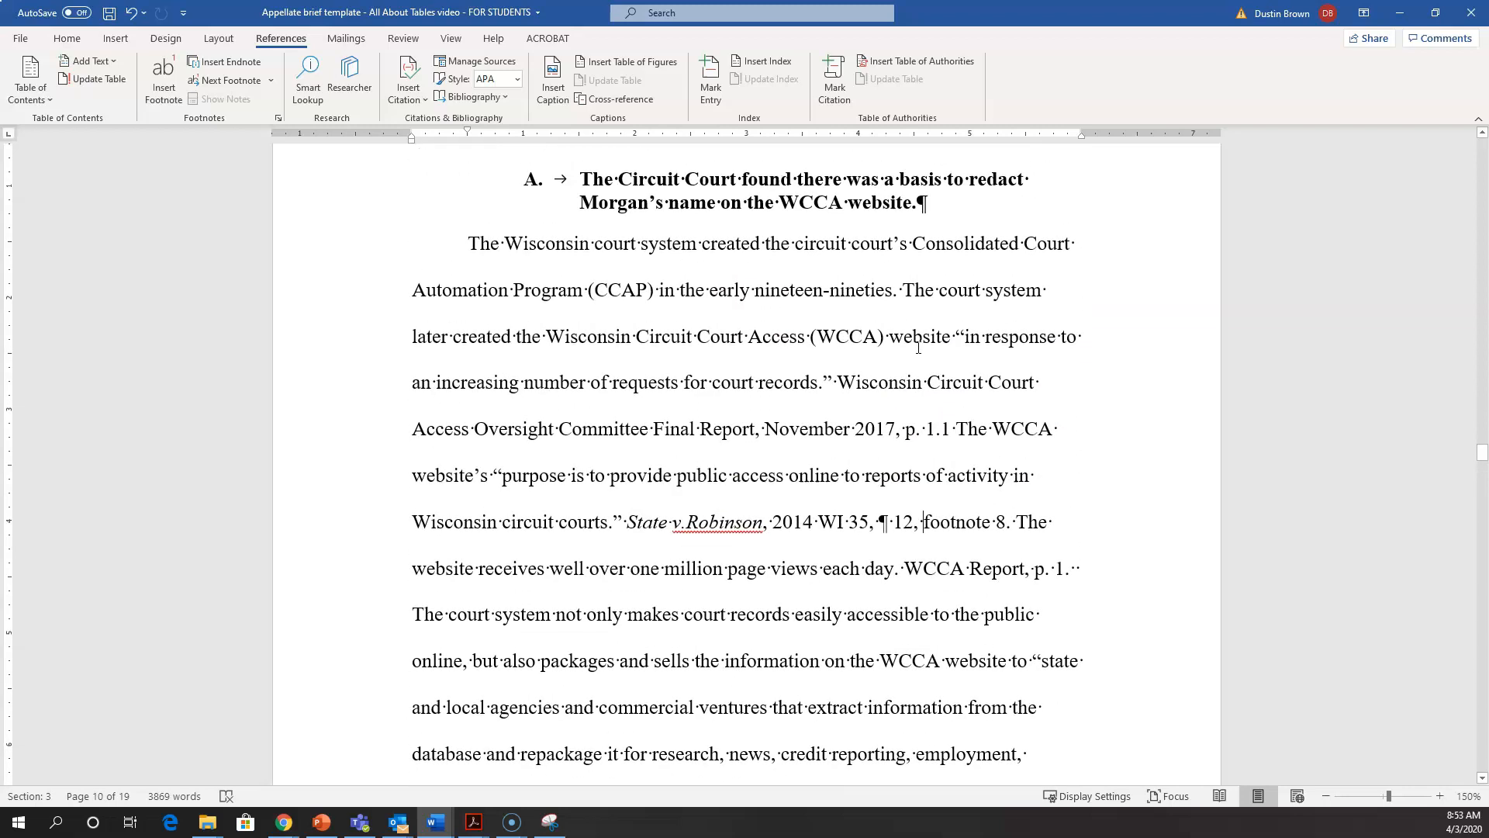
# Step: Bring the full Wisconsin Circuit Court Access Oversight Committee Final Report citation, through "p. 1.1", into Mark Citation
pyautogui.click(838, 381)
pyautogui.click(839, 380)
pyautogui.moveTo(839, 380); pyautogui.dragTo(949, 436)
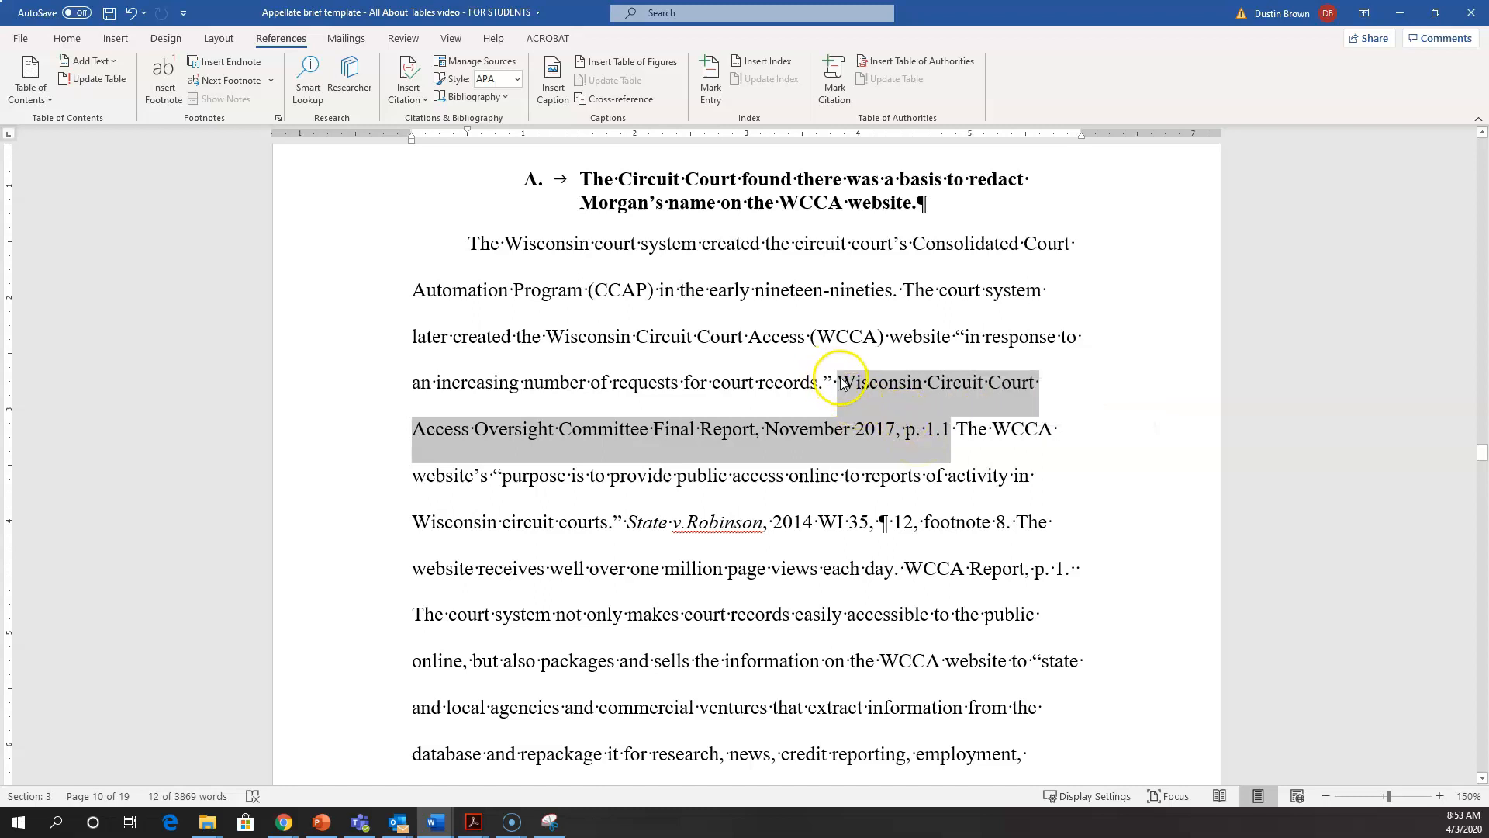
pyautogui.click(835, 78)
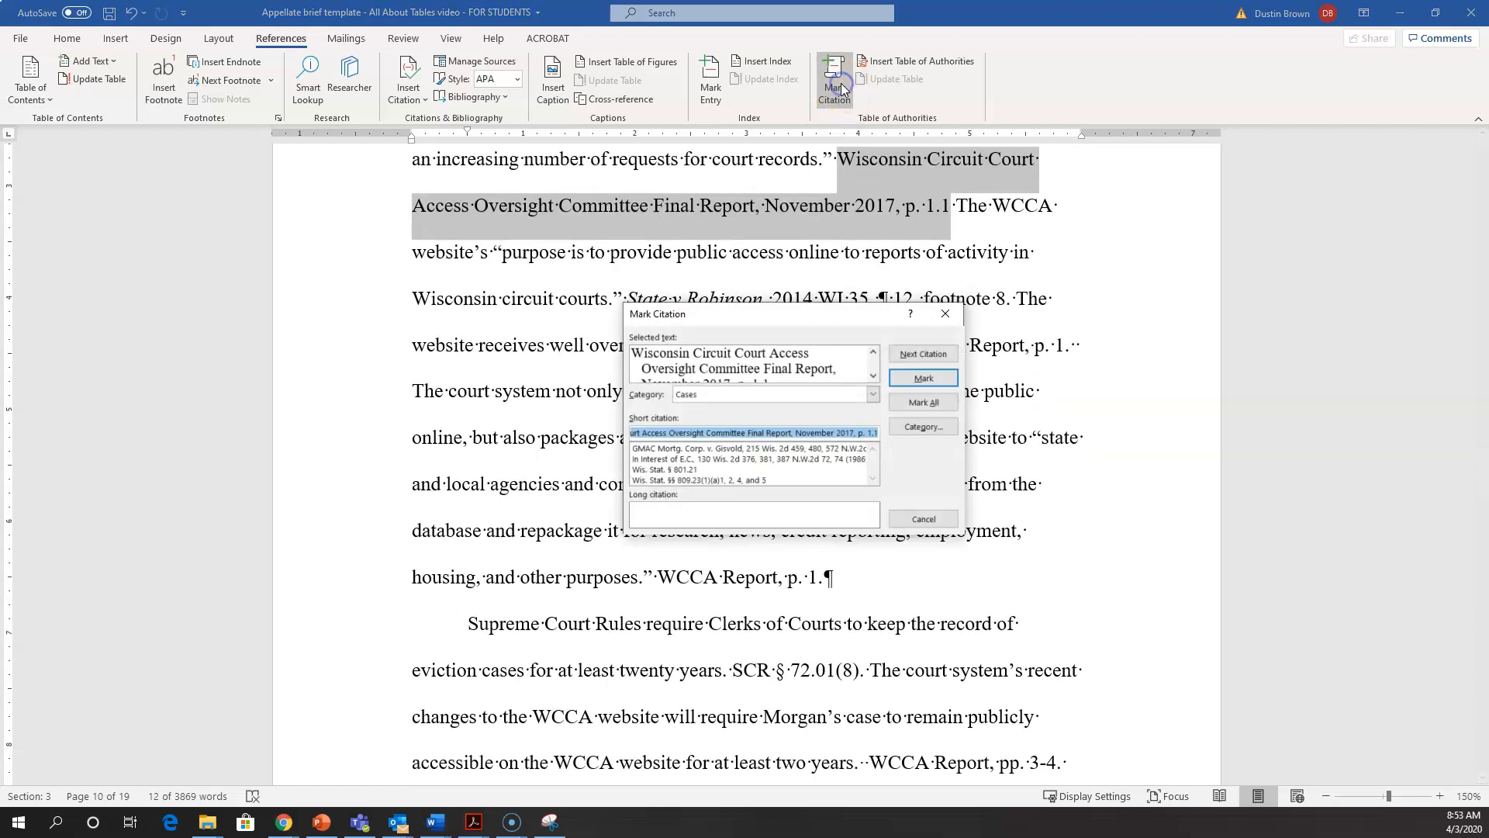
# Step: Remove the page reference ", p. 1.1" from the report's long citation so that it ends with "November 2017"
pyautogui.click(694, 369)
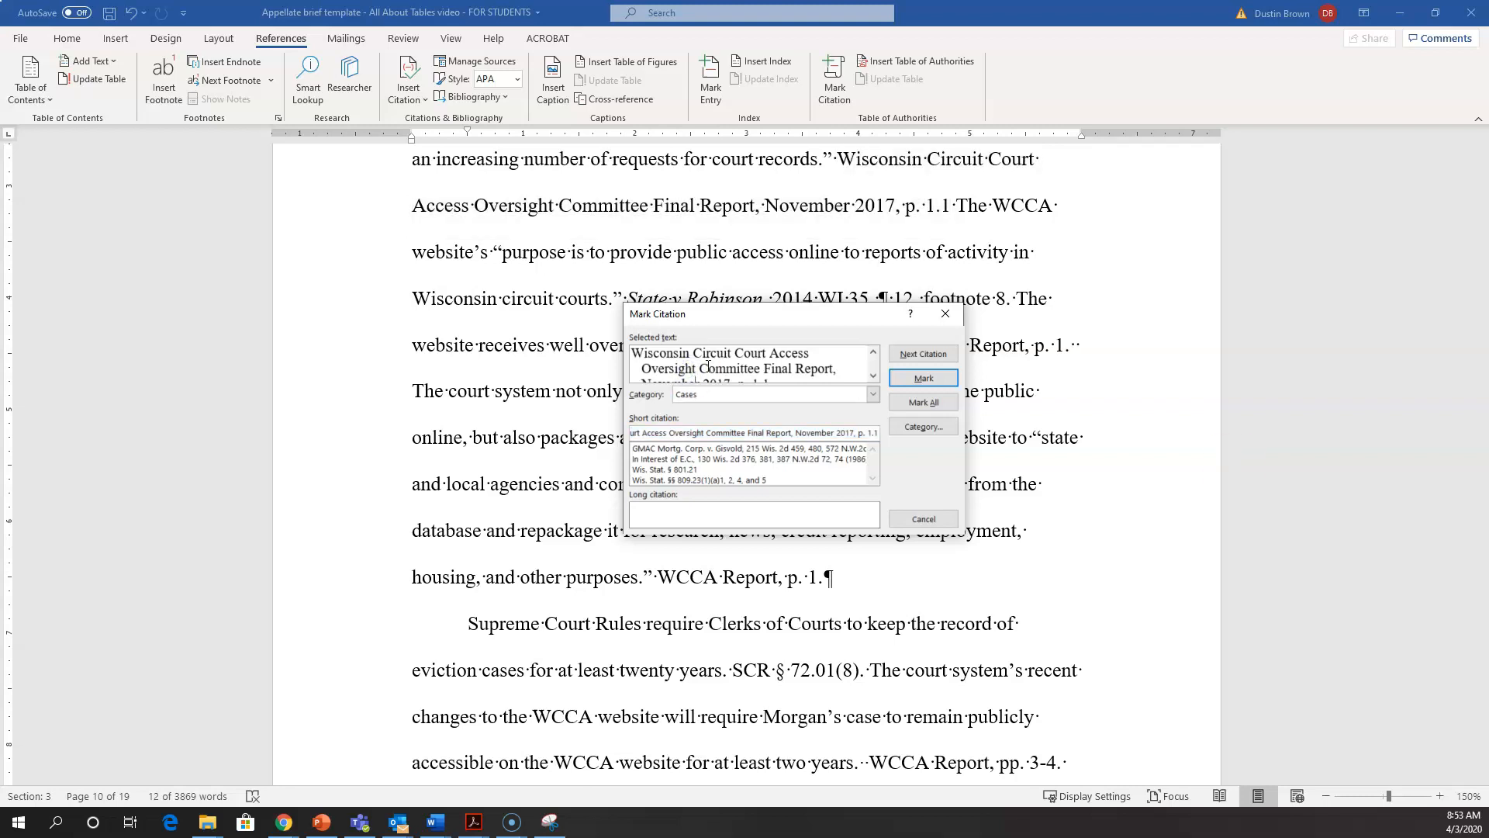
pyautogui.click(872, 376)
pyautogui.click(873, 376)
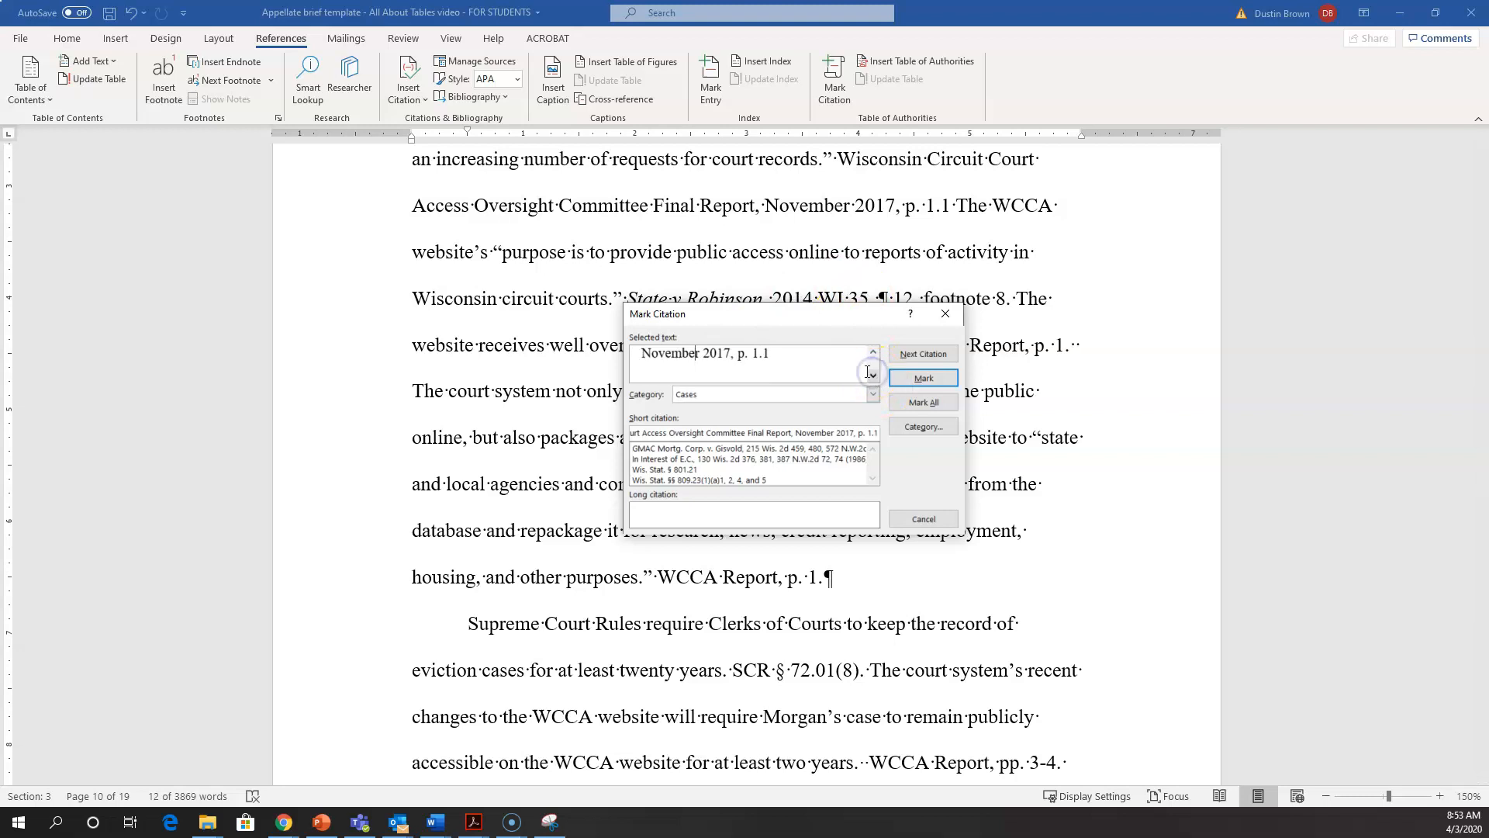
pyautogui.click(809, 353)
pyautogui.press('BackSpace')
pyautogui.press('BackSpace')
pyautogui.press('BackSpace')
pyautogui.press('BackSpace')
pyautogui.press('BackSpace')
pyautogui.press('BackSpace')
pyautogui.press('BackSpace')
pyautogui.press('BackSpace')
pyautogui.press('BackSpace')
pyautogui.write('7')
# Step: Assign the Oversight Committee report citation to the Other Authorities category, mark it, and close Mark Citation
pyautogui.click(764, 395)
pyautogui.click(748, 430)
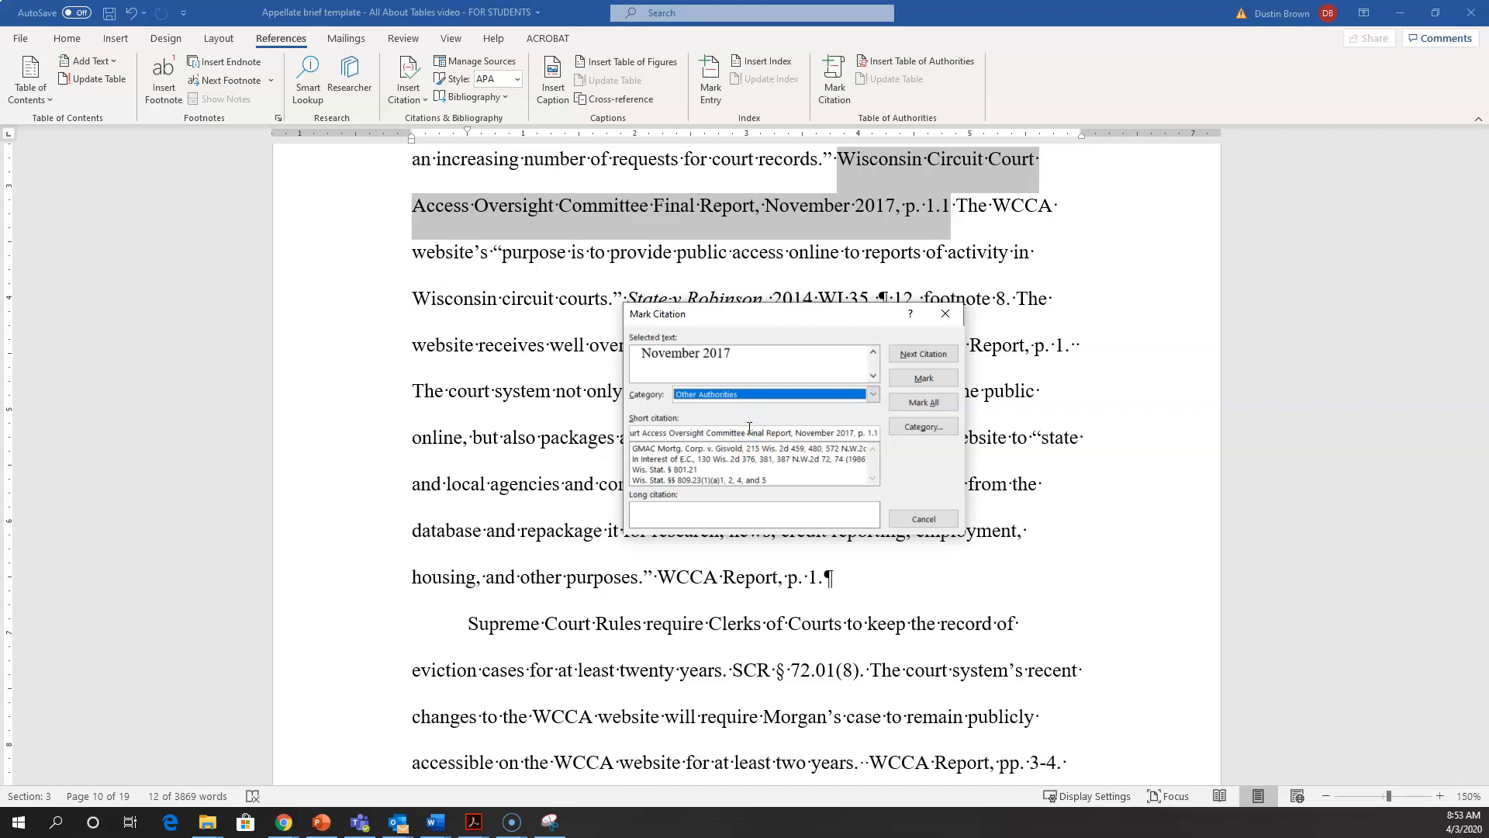
pyautogui.click(923, 380)
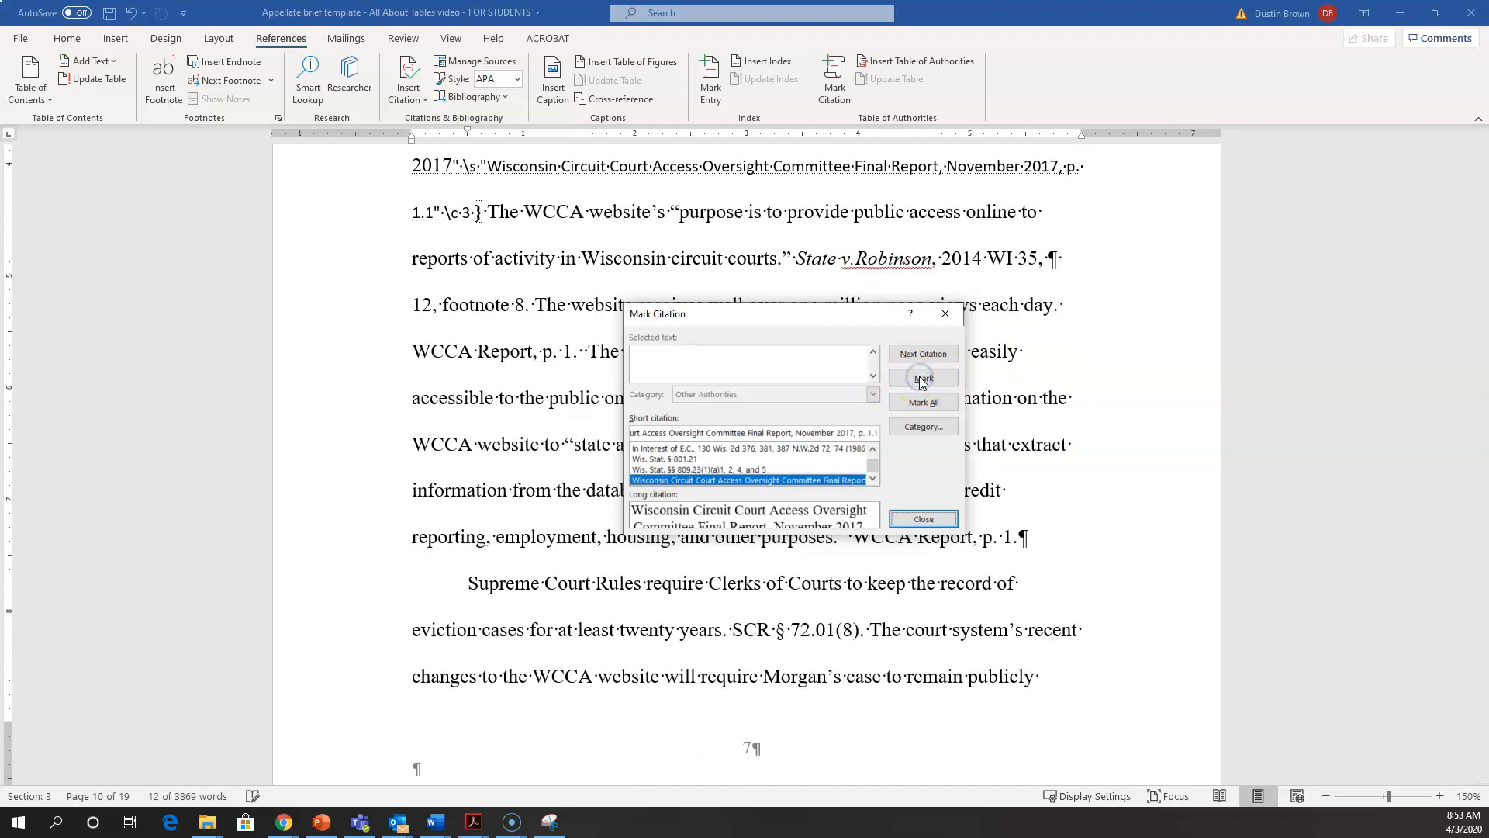
pyautogui.click(923, 518)
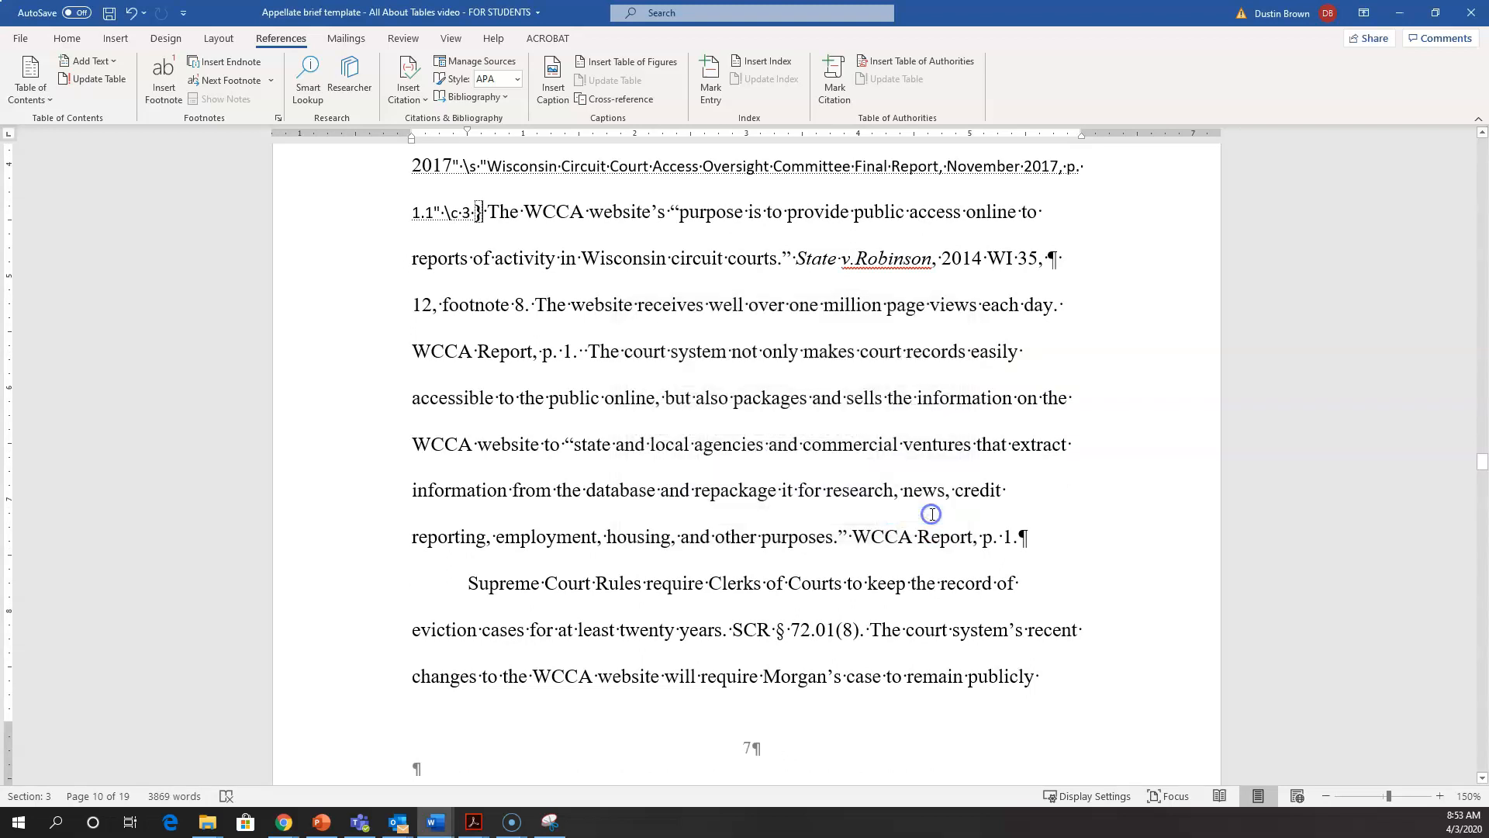
pyautogui.click(882, 346)
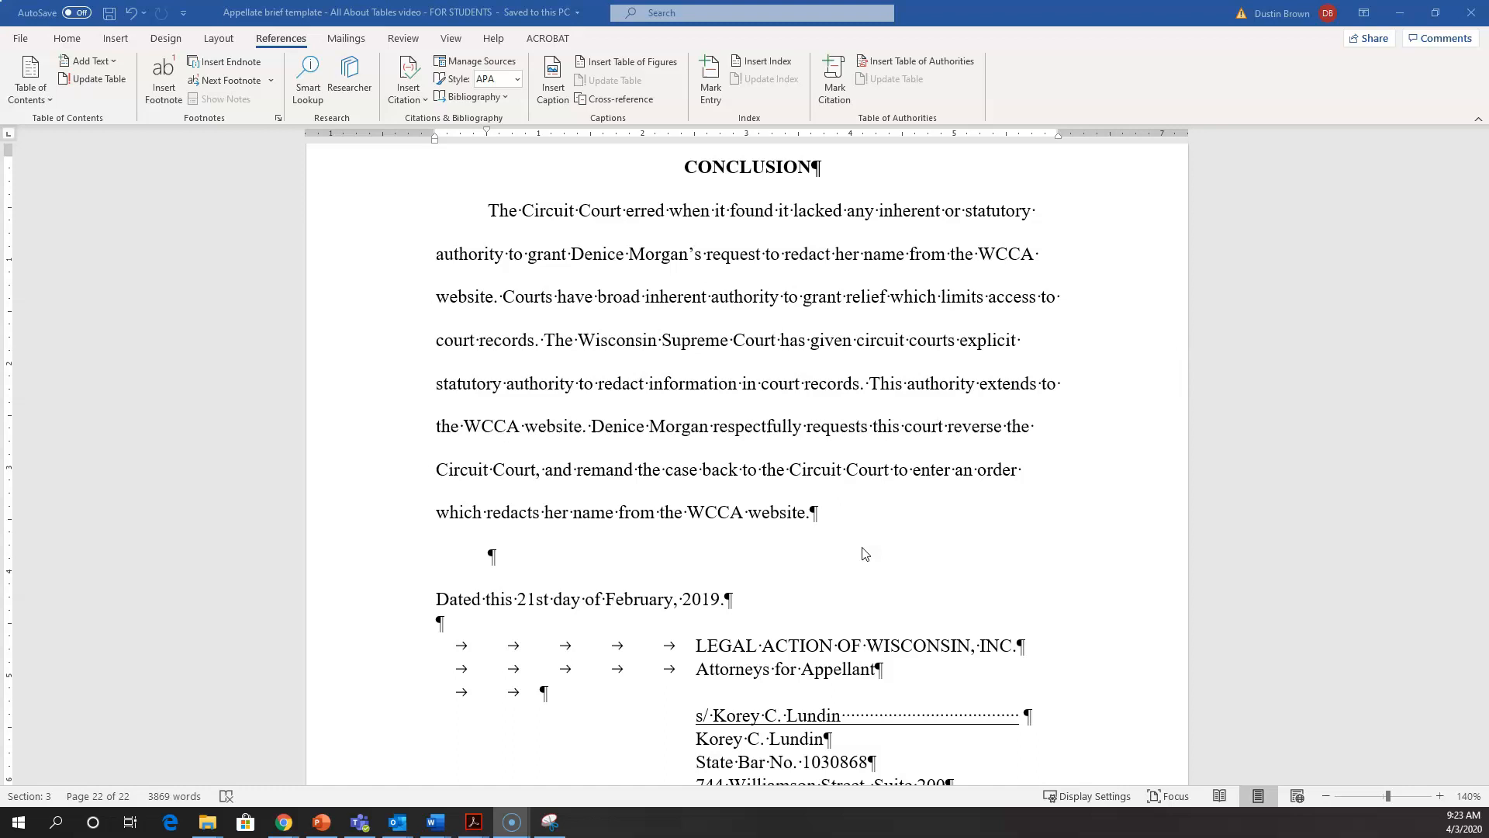
# Step: Examine the TA field codes beside the marked citations in the last argument section, including those for Wis. Stat. § 801.21
pyautogui.click(840, 542)
pyautogui.scroll(8, 757, 419)
pyautogui.scroll(8, 754, 419)
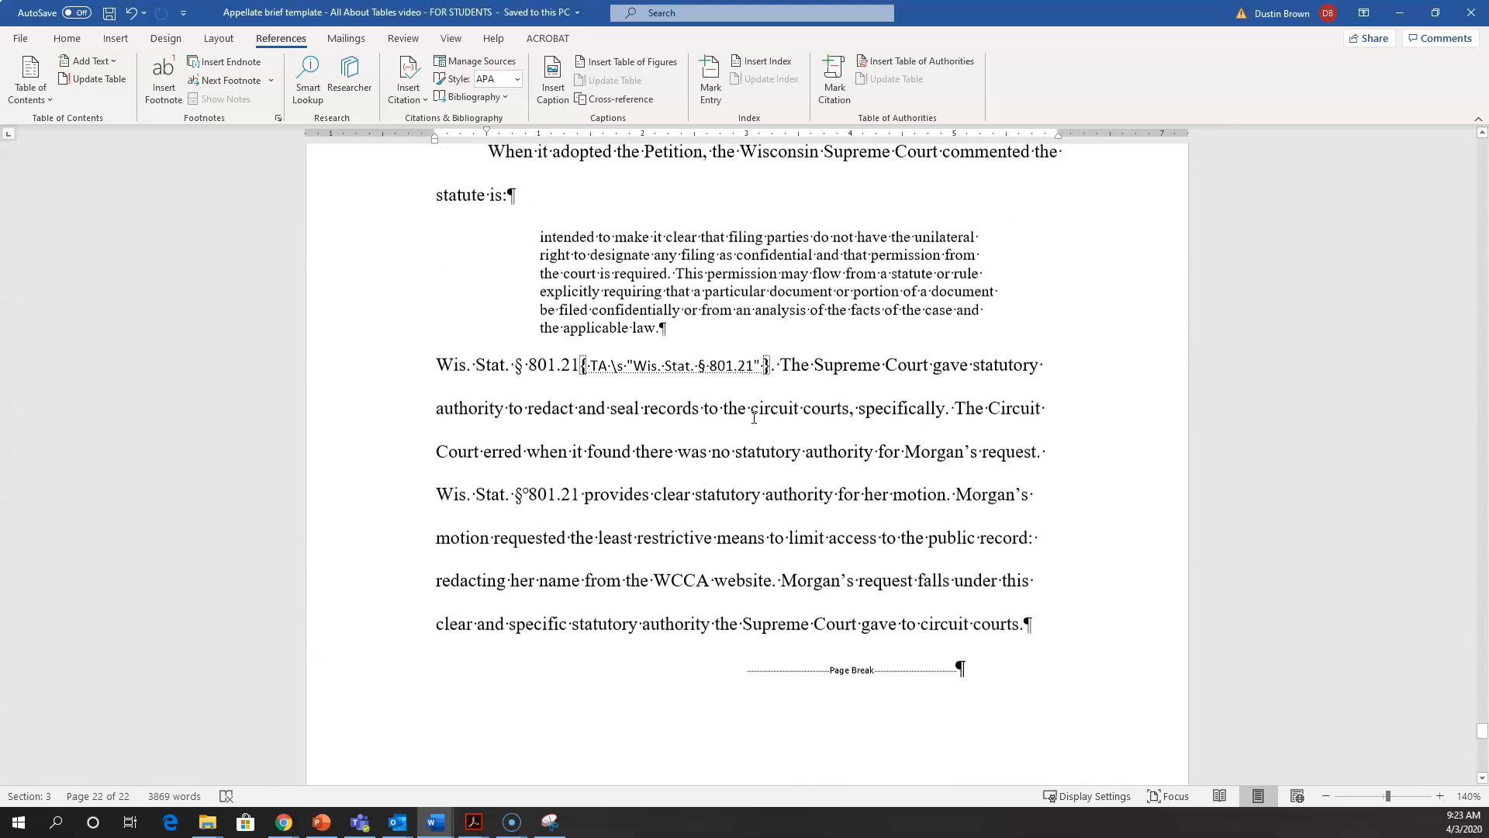
pyautogui.scroll(-3, 756, 465)
pyautogui.click(758, 471)
pyautogui.moveTo(759, 471); pyautogui.dragTo(632, 468)
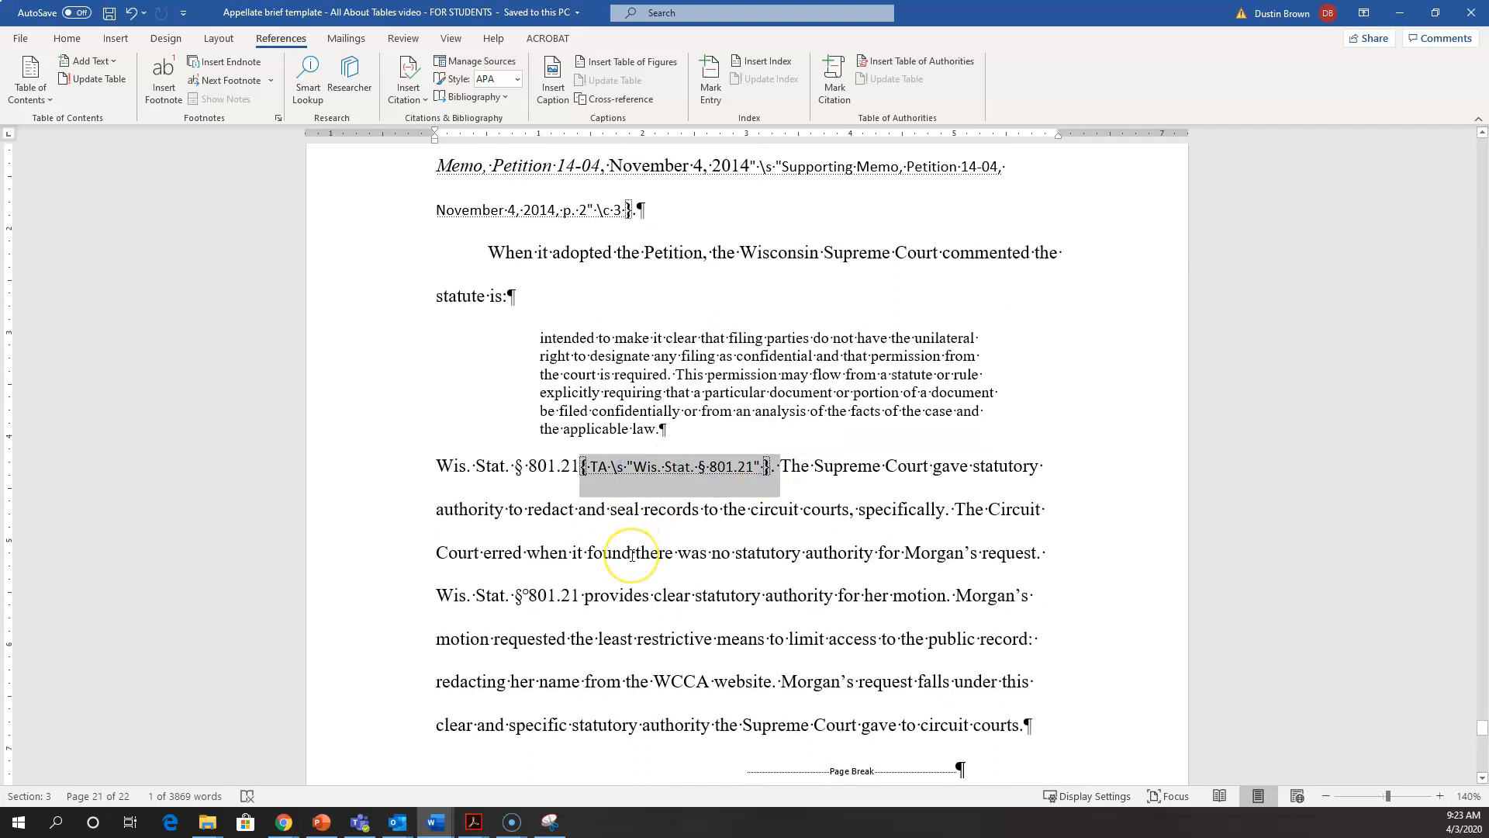
pyautogui.scroll(10, 632, 554)
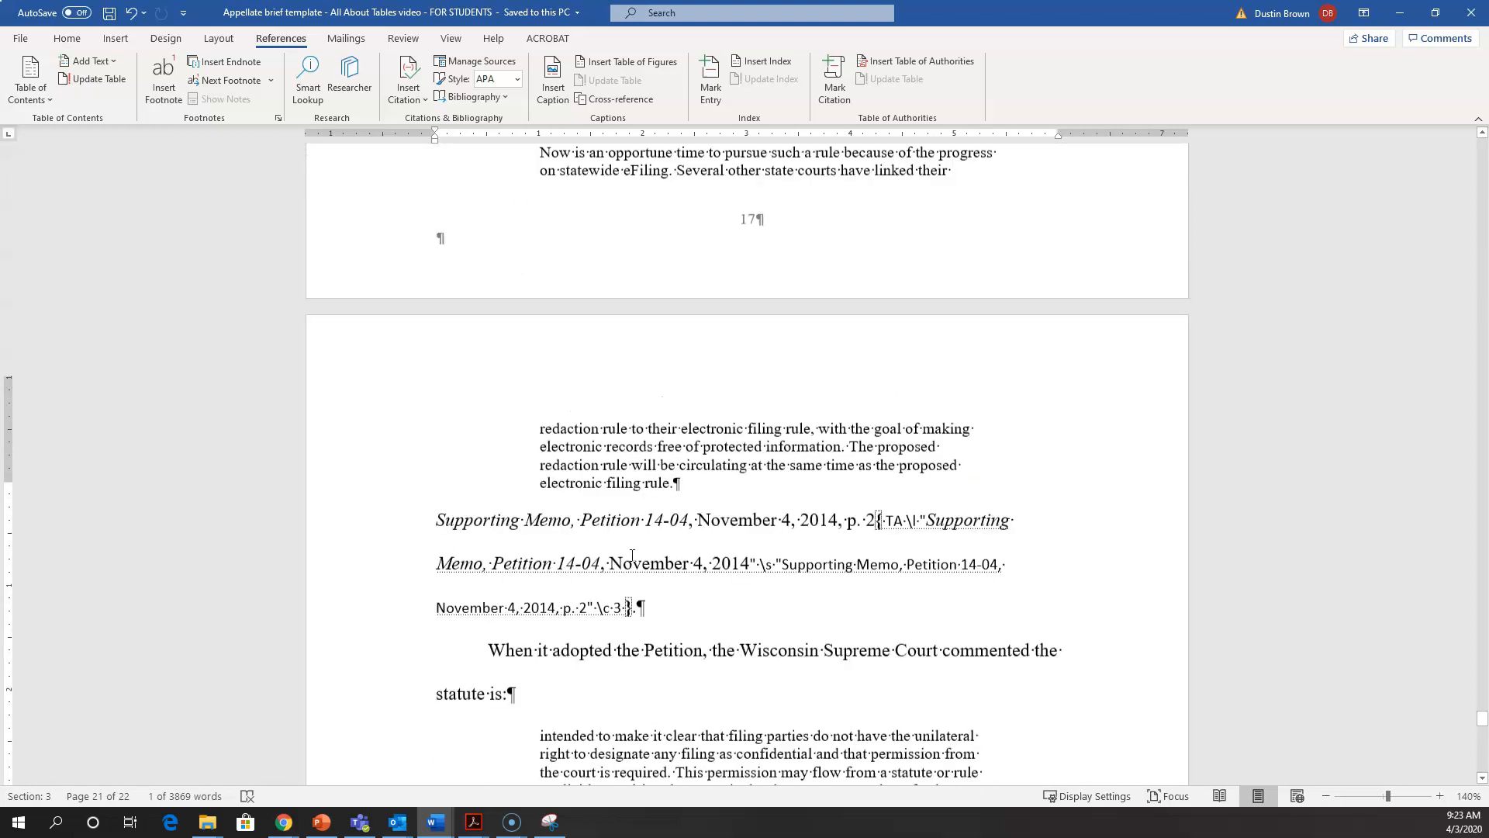
pyautogui.scroll(1, 633, 556)
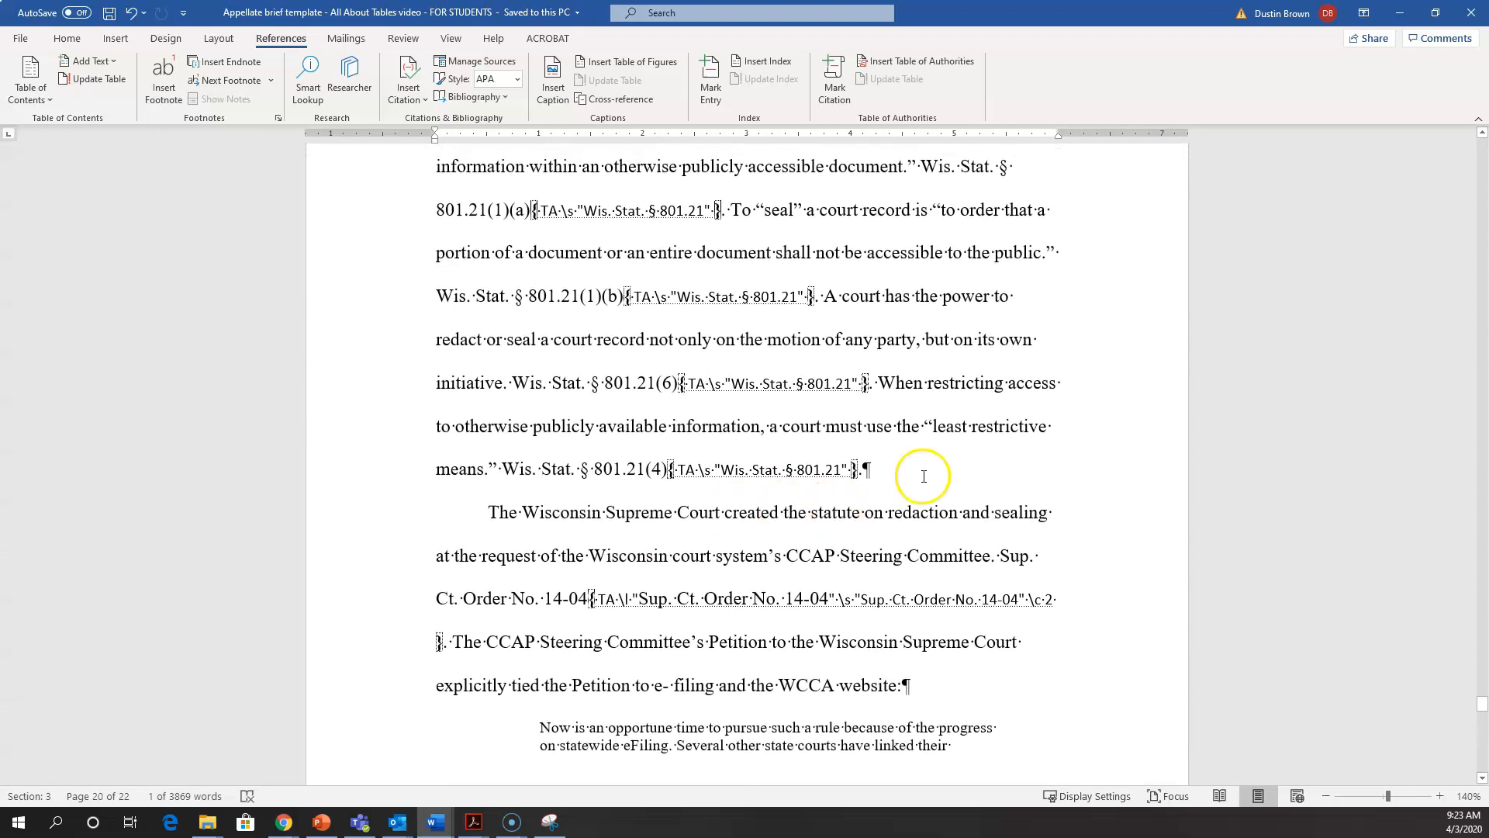
pyautogui.moveTo(900, 476); pyautogui.dragTo(714, 476)
# Step: Toggle the formatting marks to compare the text with and without TA field codes, leaving the marks hidden
pyautogui.click(67, 38)
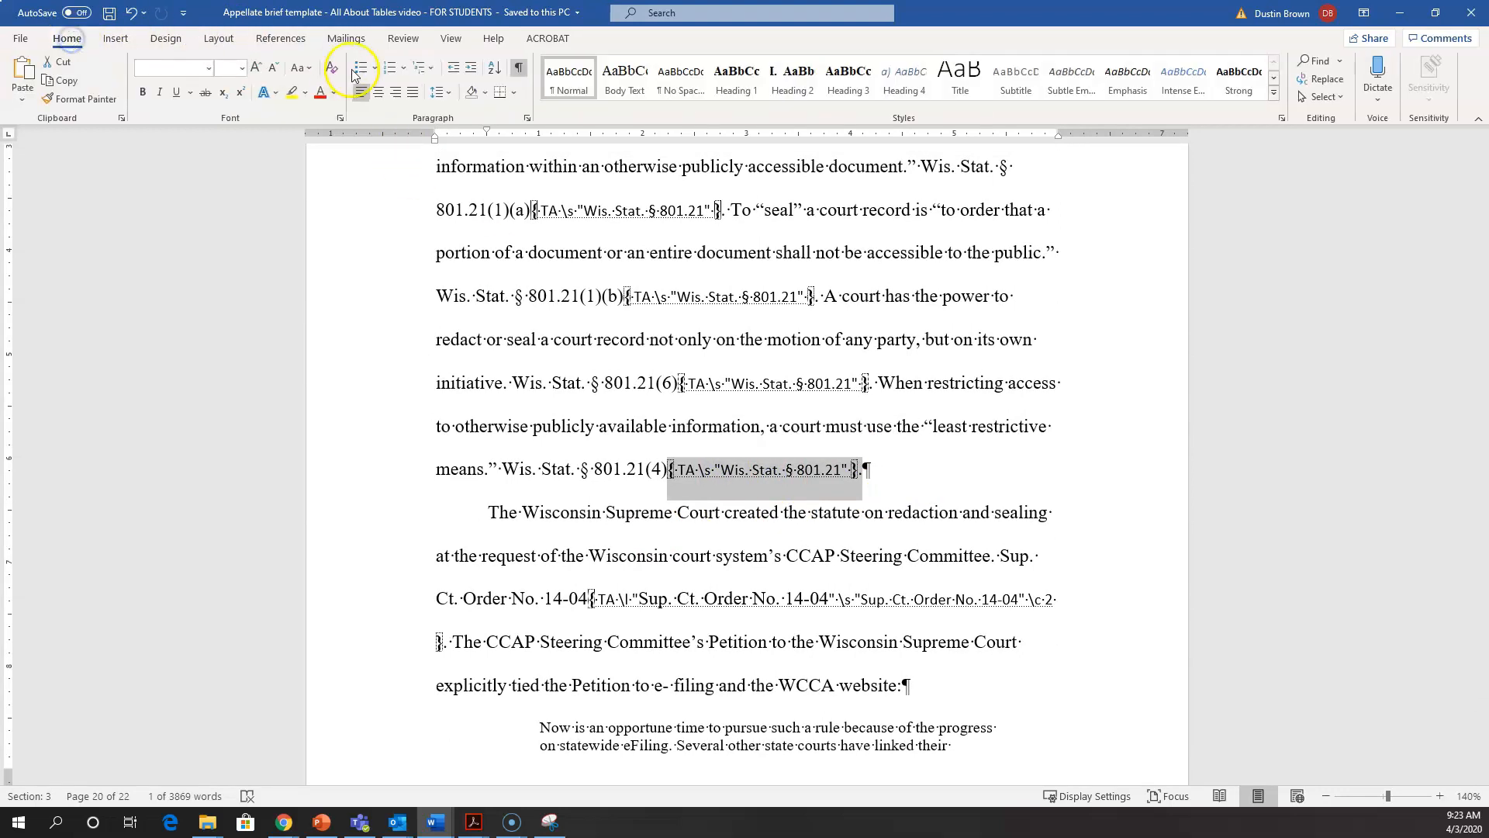
pyautogui.click(520, 67)
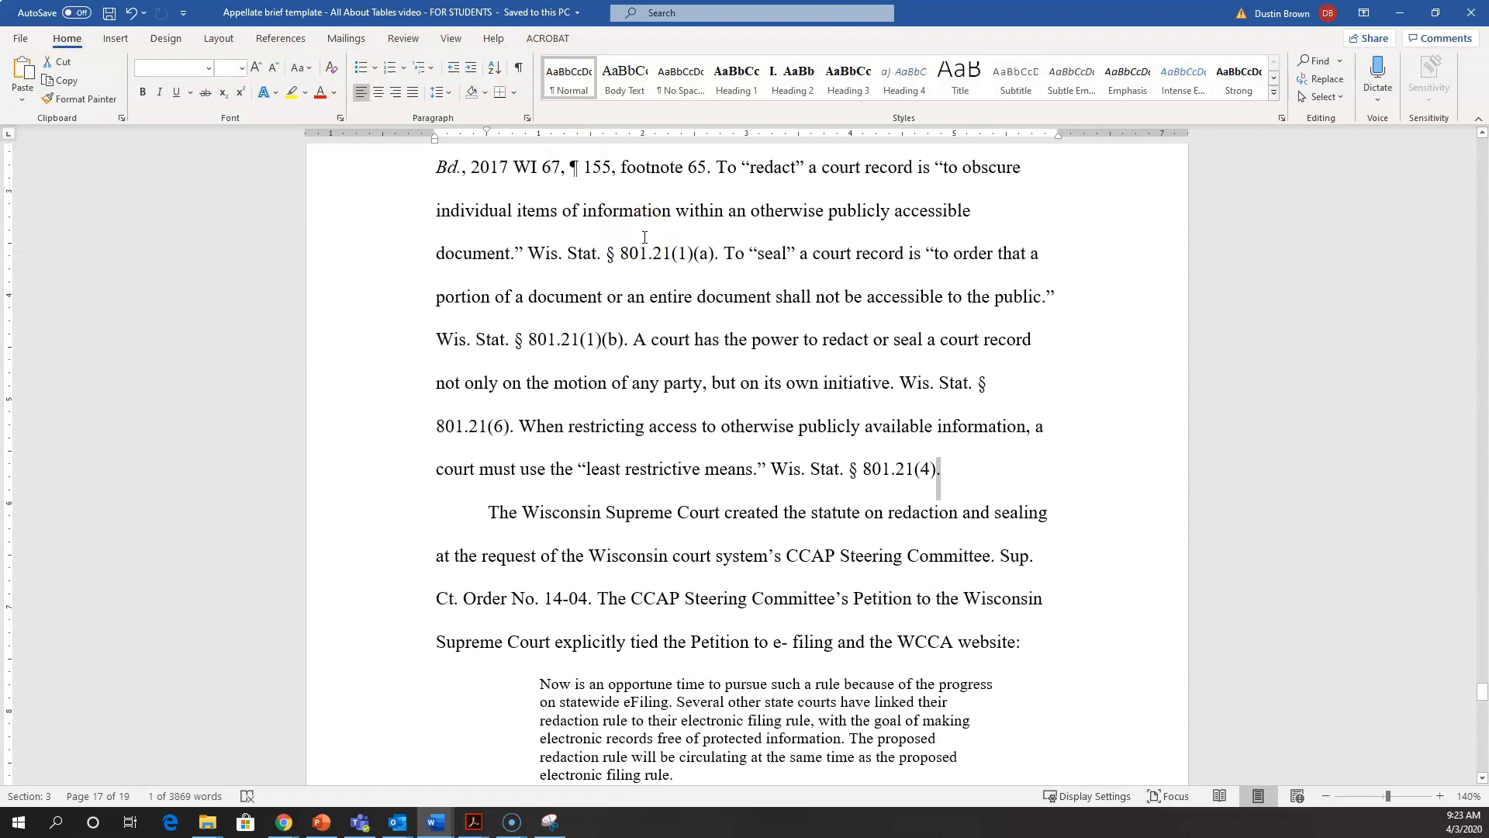
pyautogui.click(520, 69)
pyautogui.scroll(2, 682, 416)
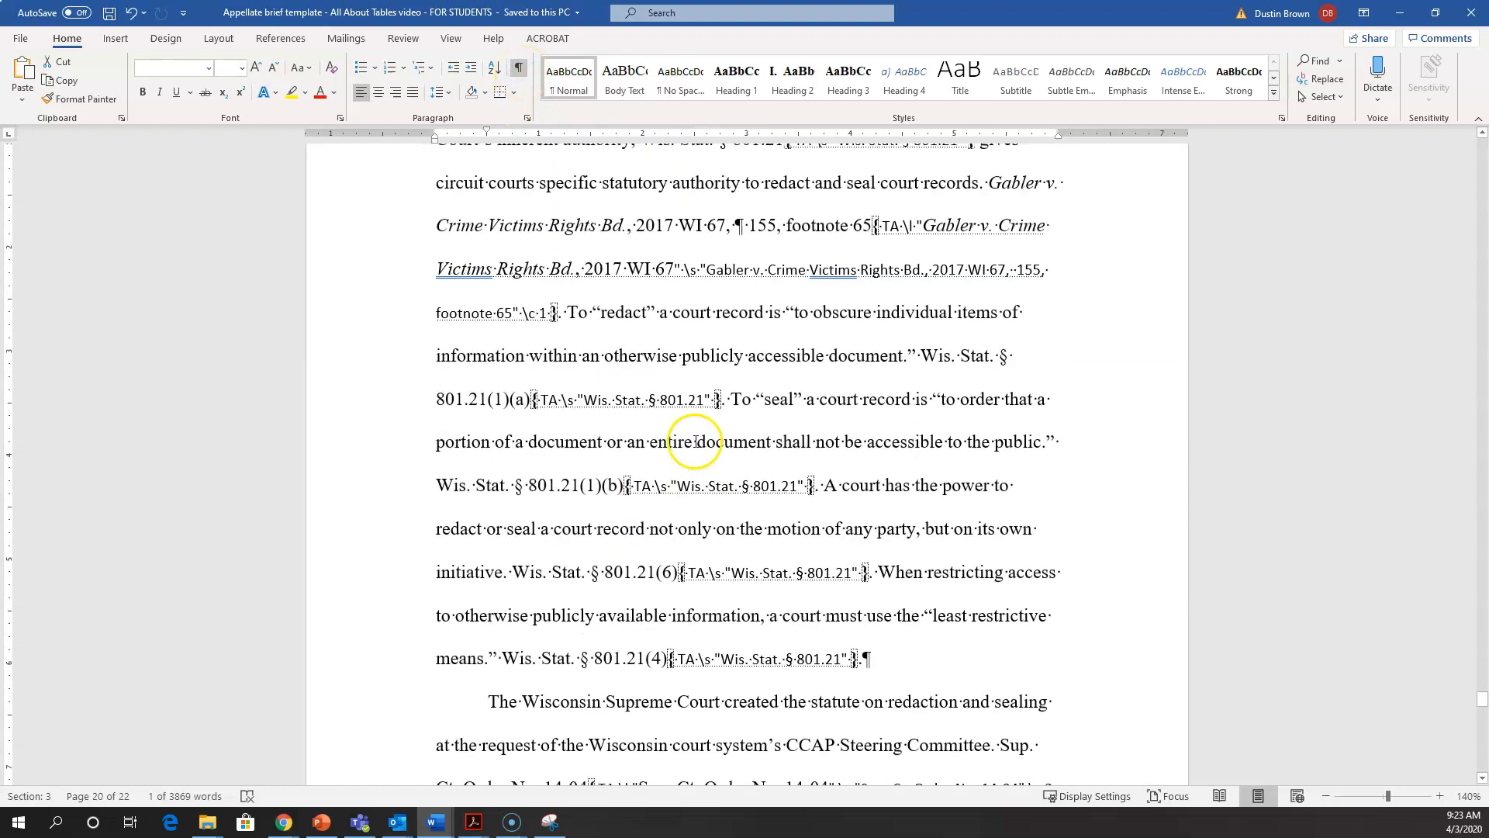
pyautogui.click(519, 68)
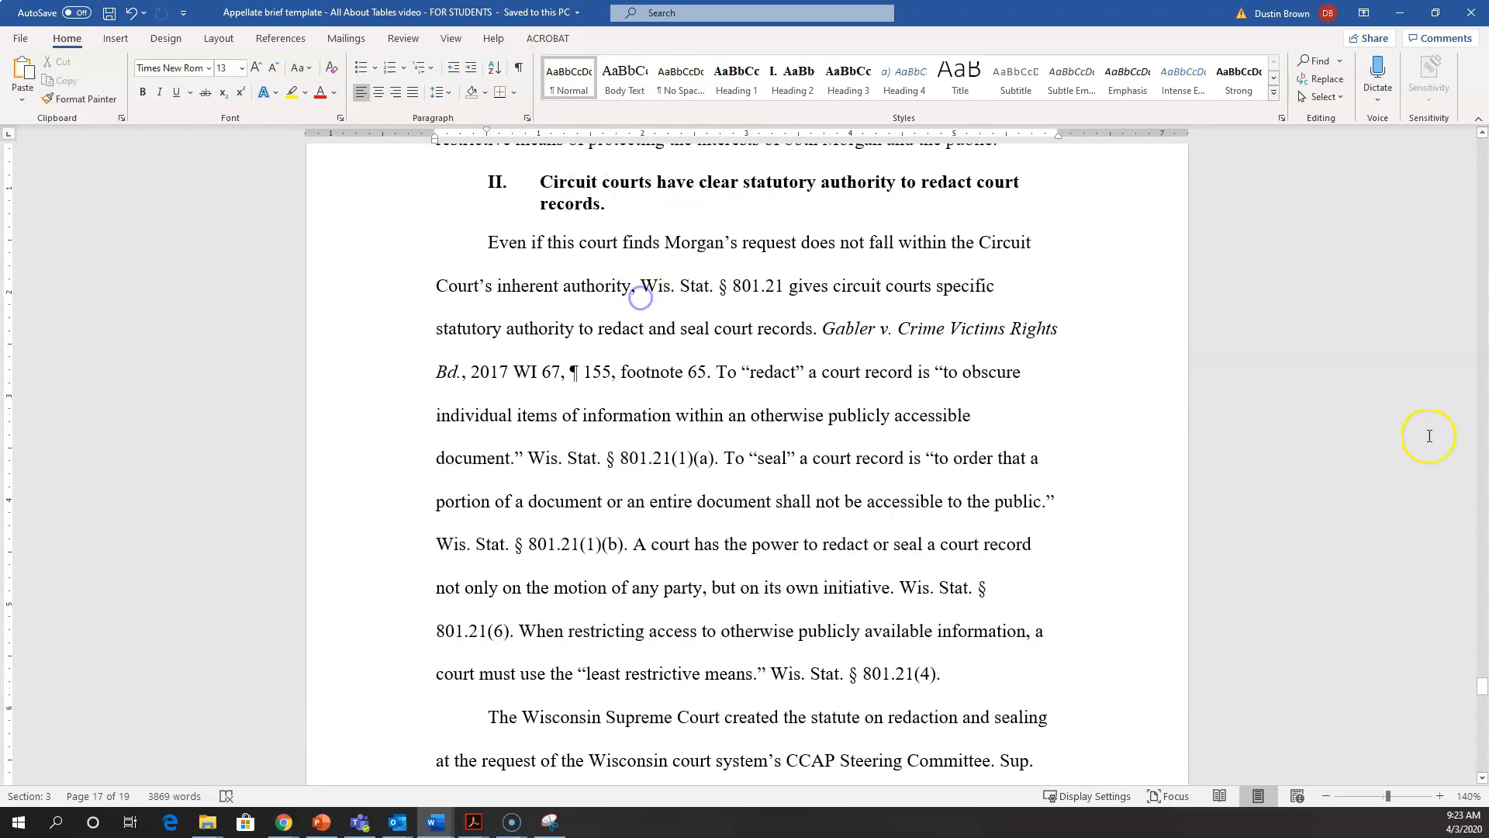
# Step: Insert a Table of Authorities covering all categories below the TABLE OF AUTHORITIES heading, keeping passim and original formatting enabled
pyautogui.moveTo(1482, 686); pyautogui.dragTo(1482, 147)
pyautogui.scroll(-5, 662, 618)
pyautogui.scroll(-15, 661, 618)
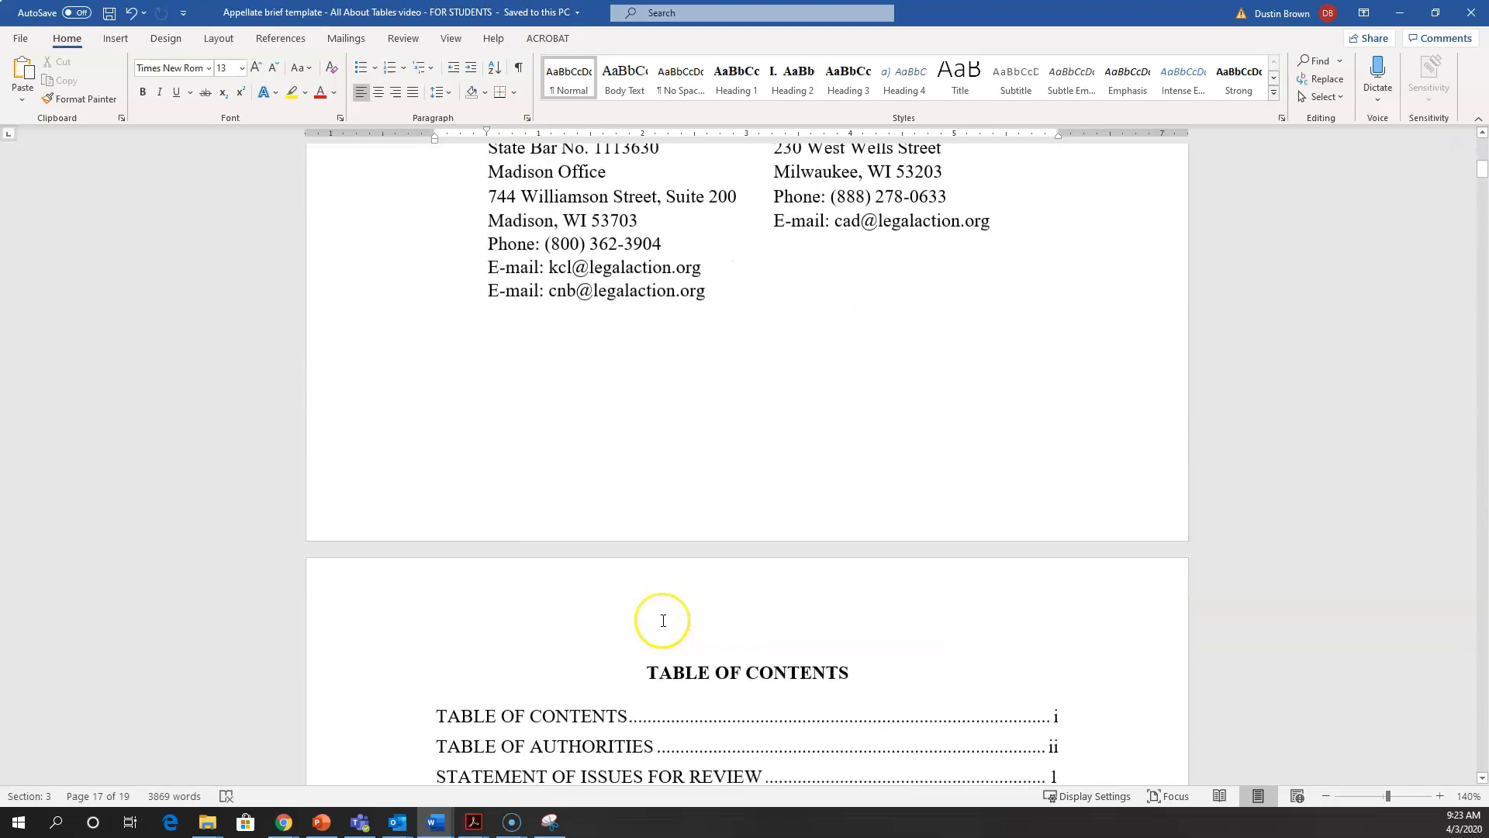
pyautogui.scroll(-3, 663, 620)
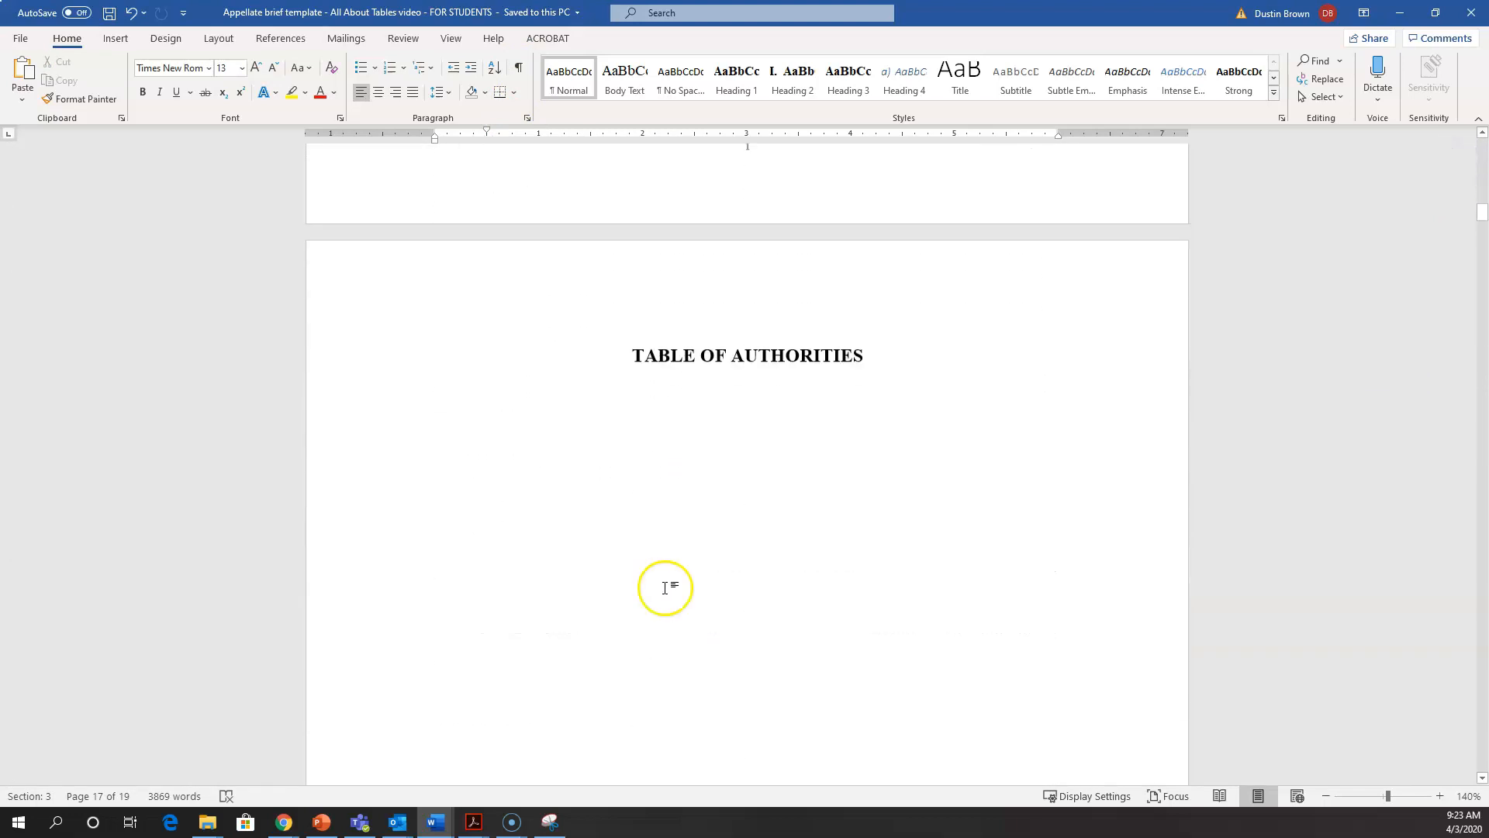
pyautogui.click(655, 429)
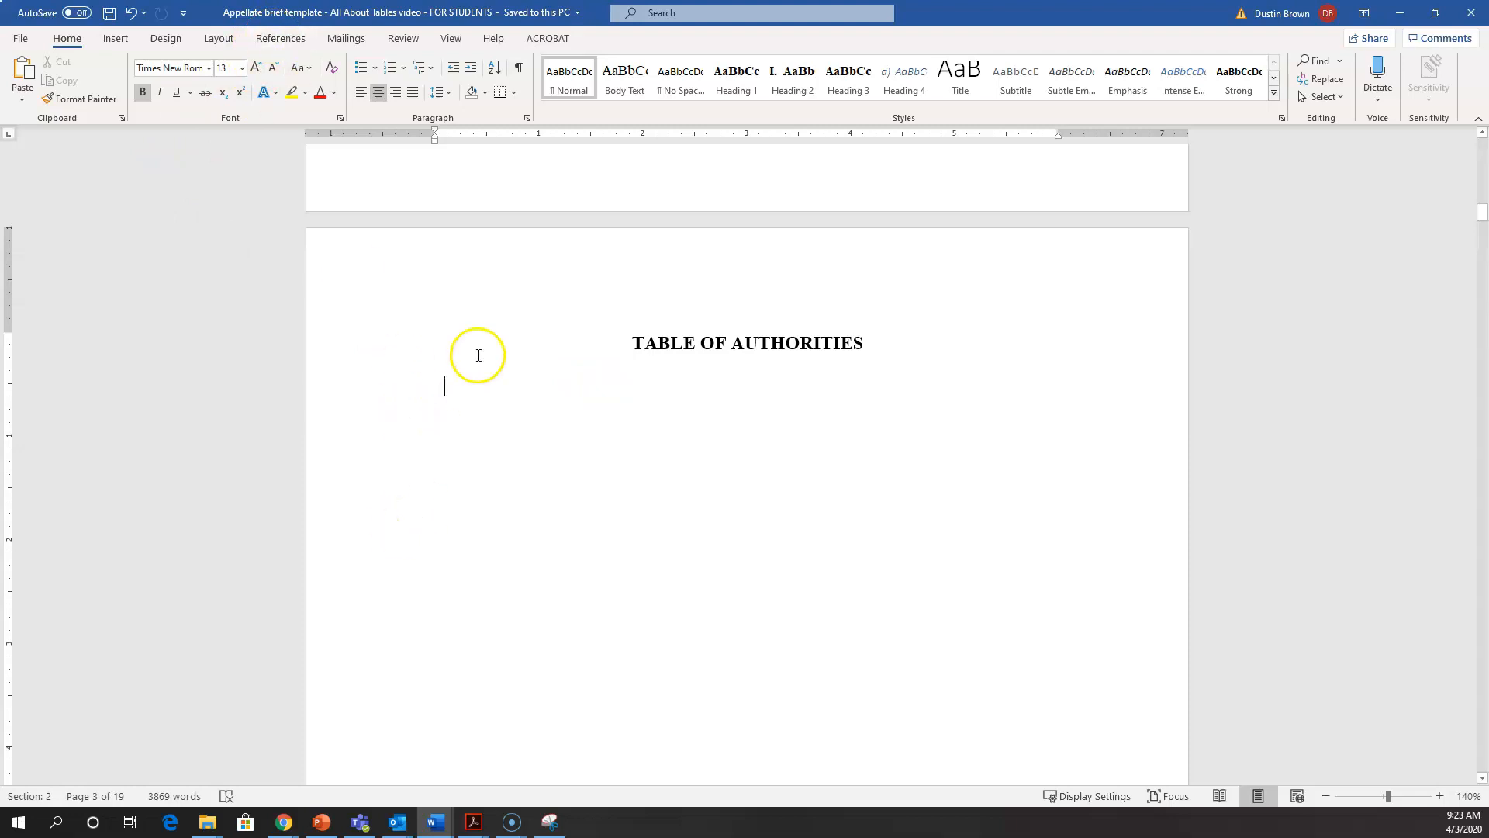
pyautogui.click(293, 41)
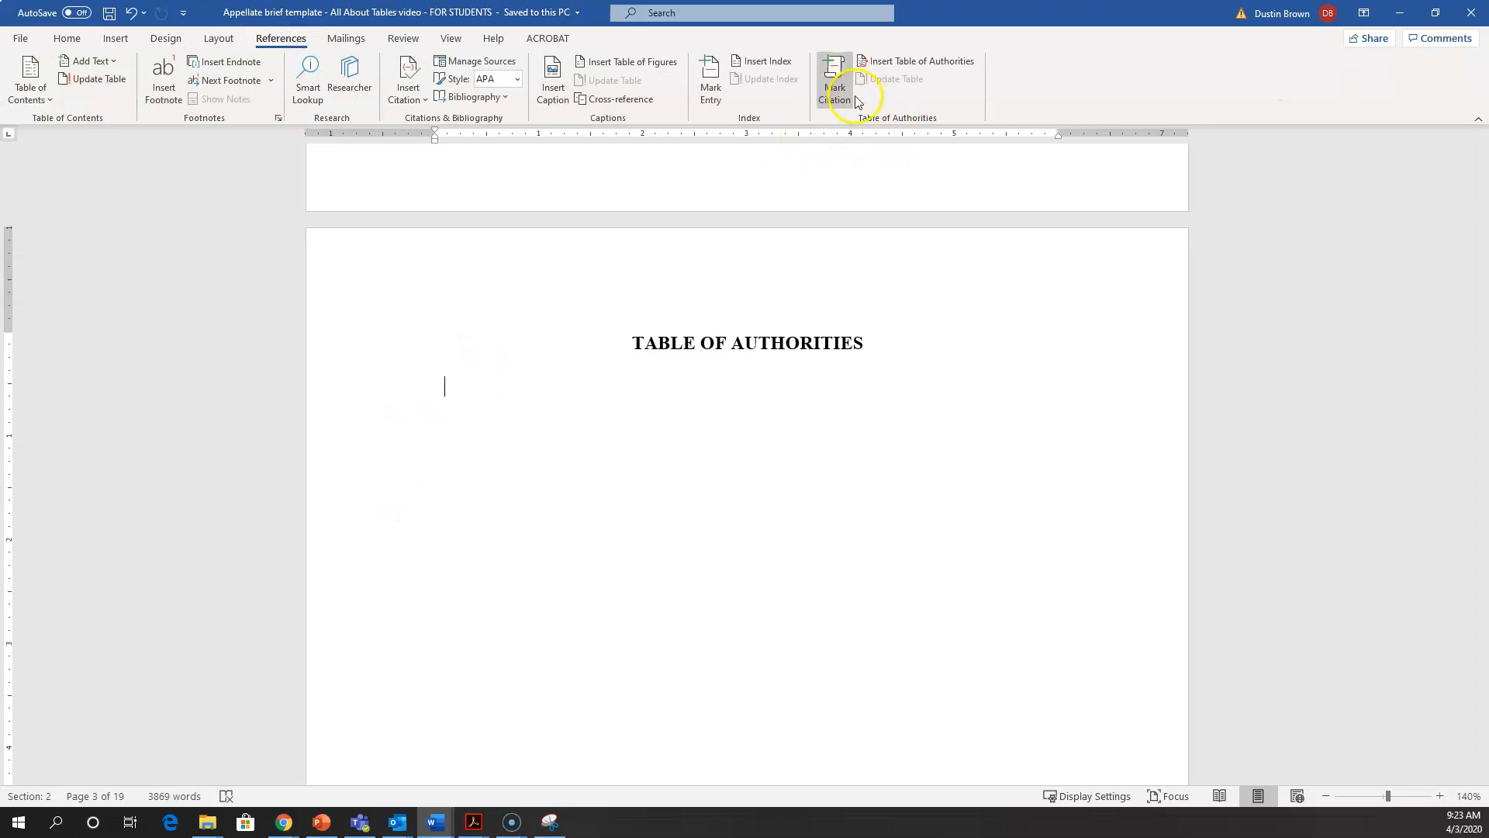
pyautogui.click(896, 63)
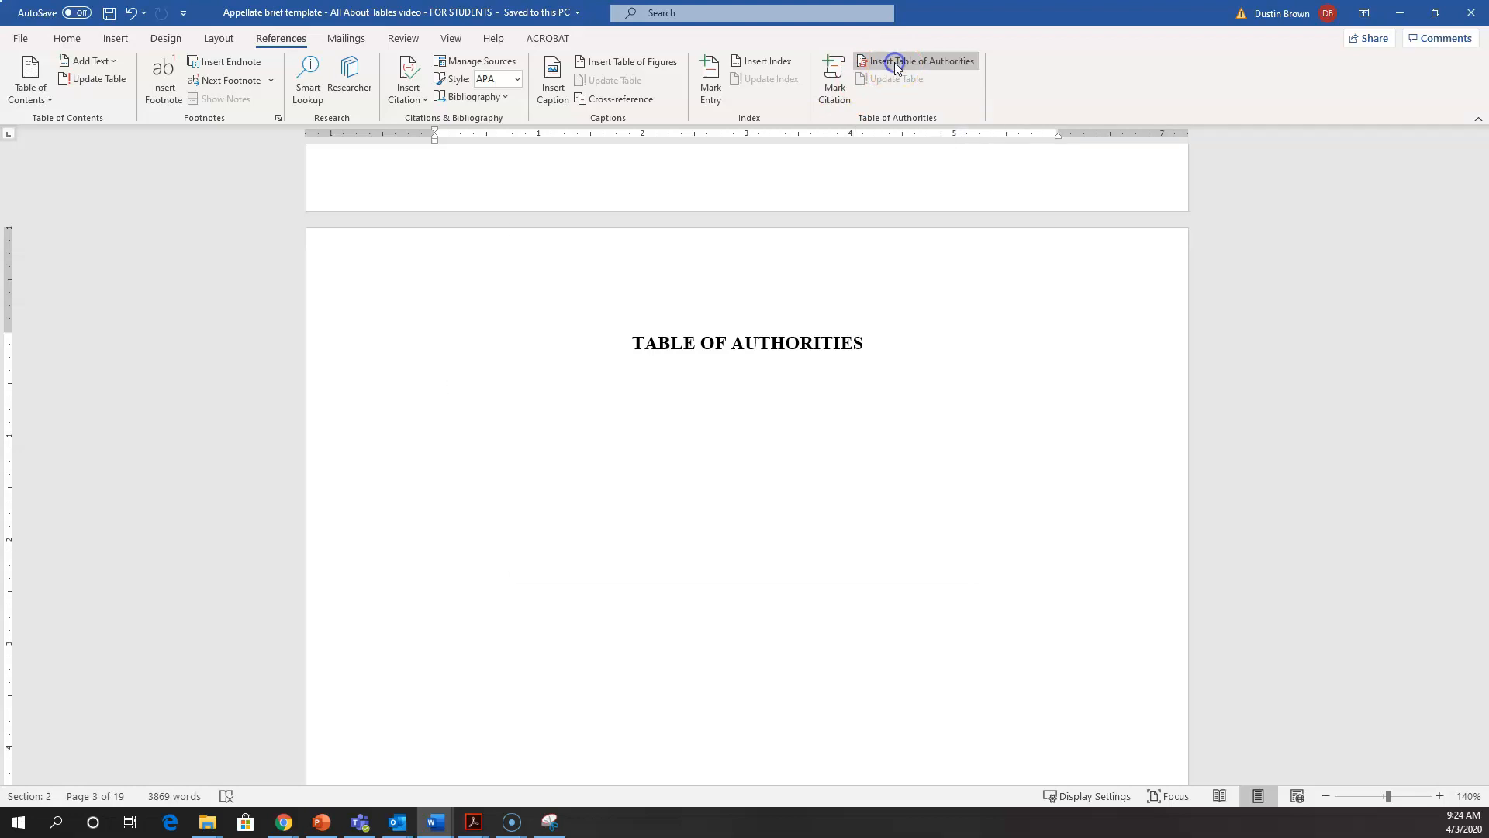
pyautogui.click(859, 562)
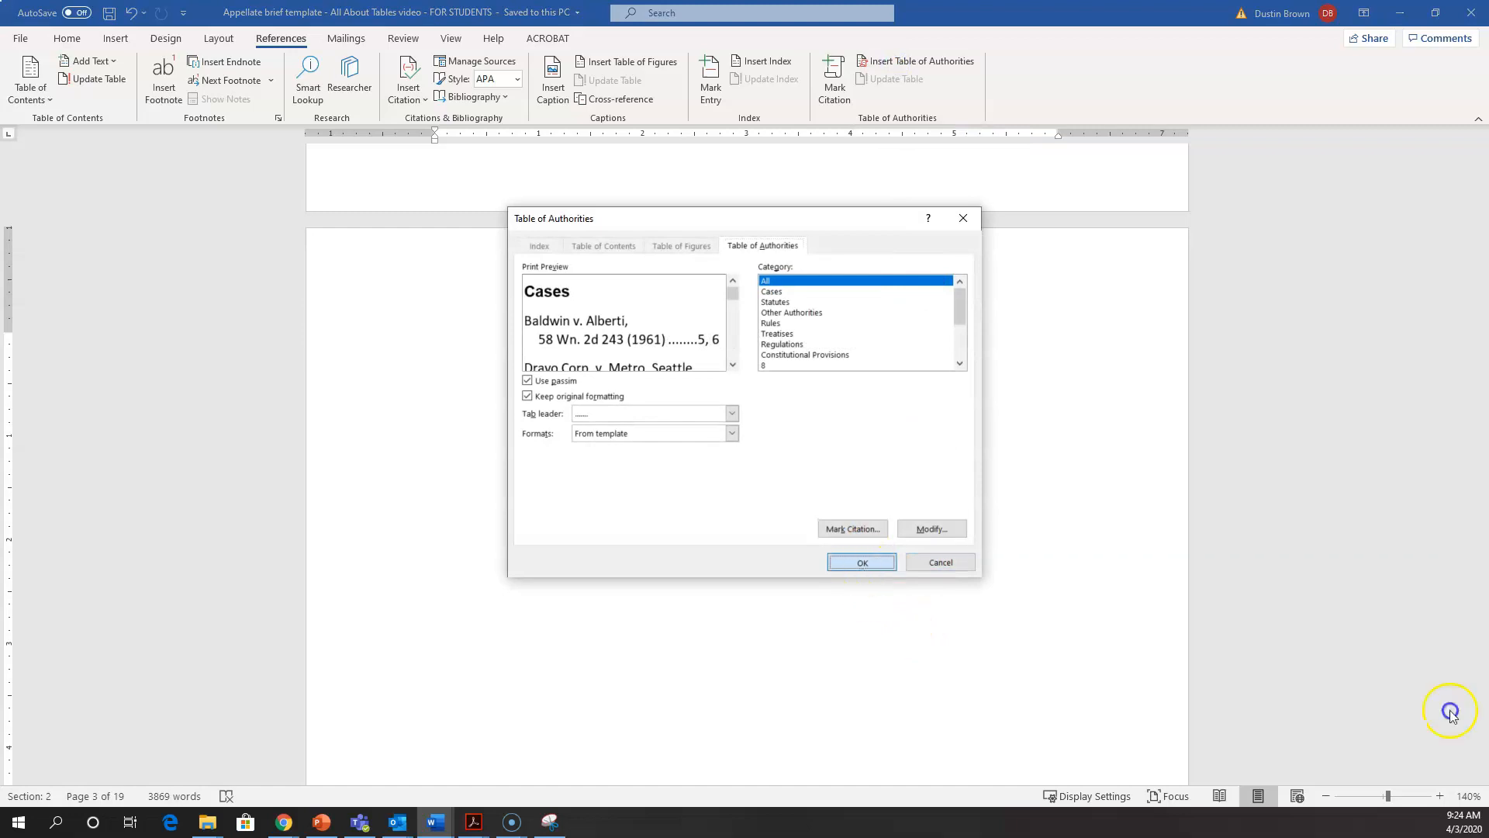
# Step: Delete the empty line between the TABLE OF AUTHORITIES heading and the Cases list
pyautogui.scroll(10, 811, 631)
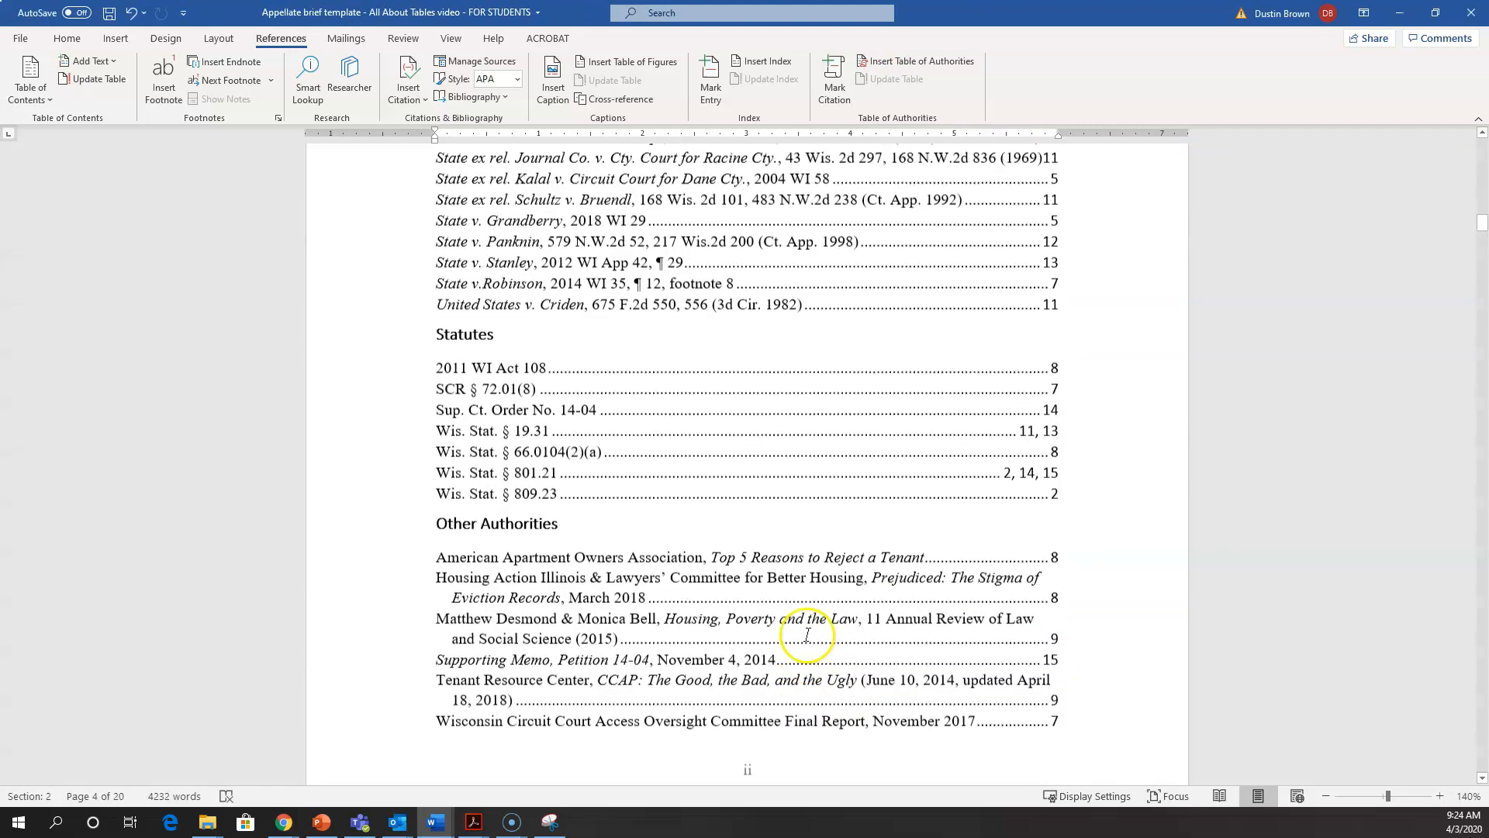
pyautogui.click(536, 413)
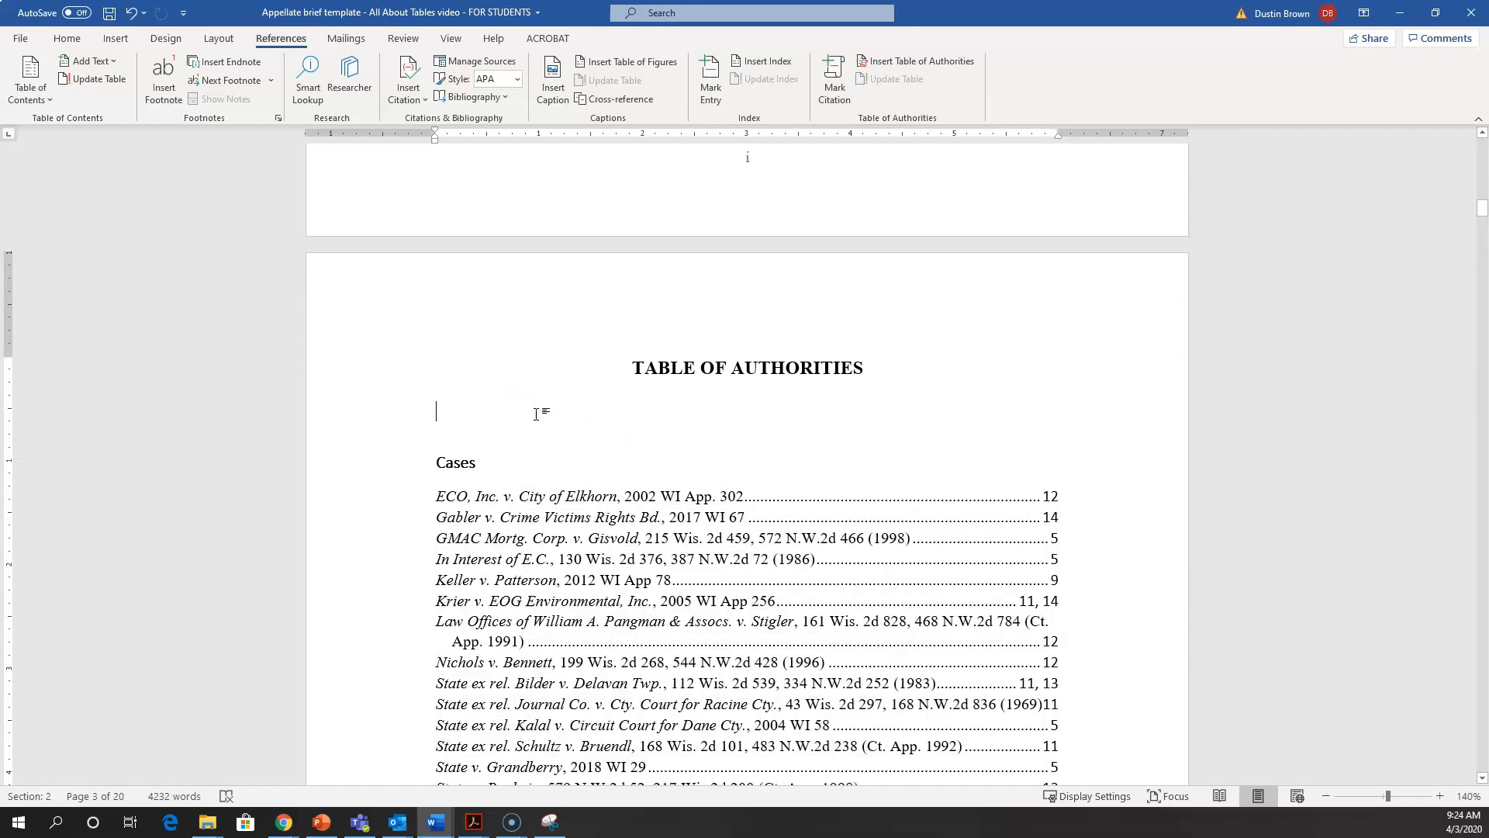
pyautogui.press('BackSpace')
# Step: Review the generated Table of Authorities, checking the case entries and their page numbers
pyautogui.click(538, 557)
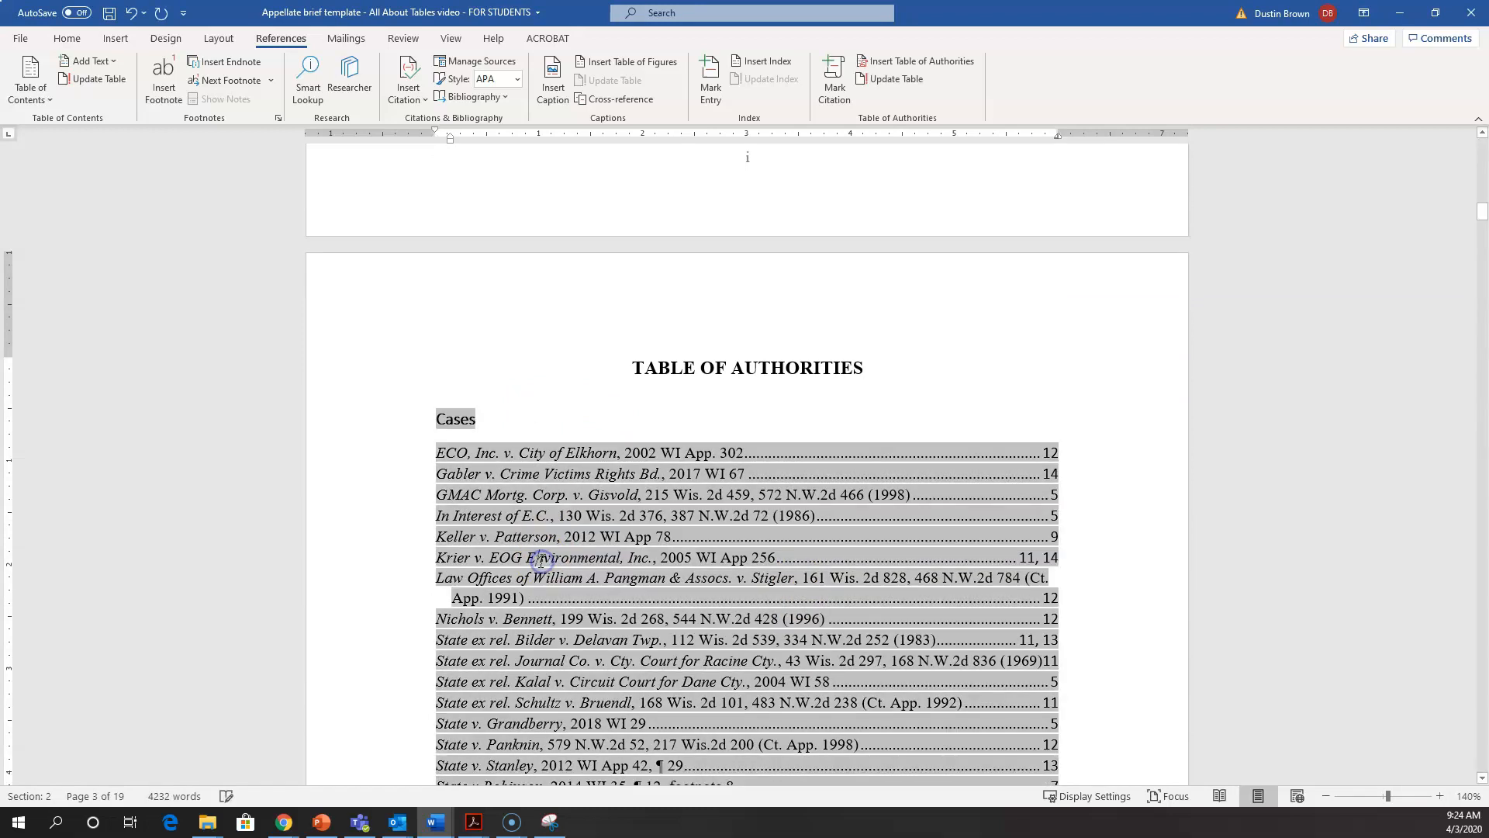
pyautogui.scroll(-3, 541, 563)
pyautogui.scroll(-8, 541, 563)
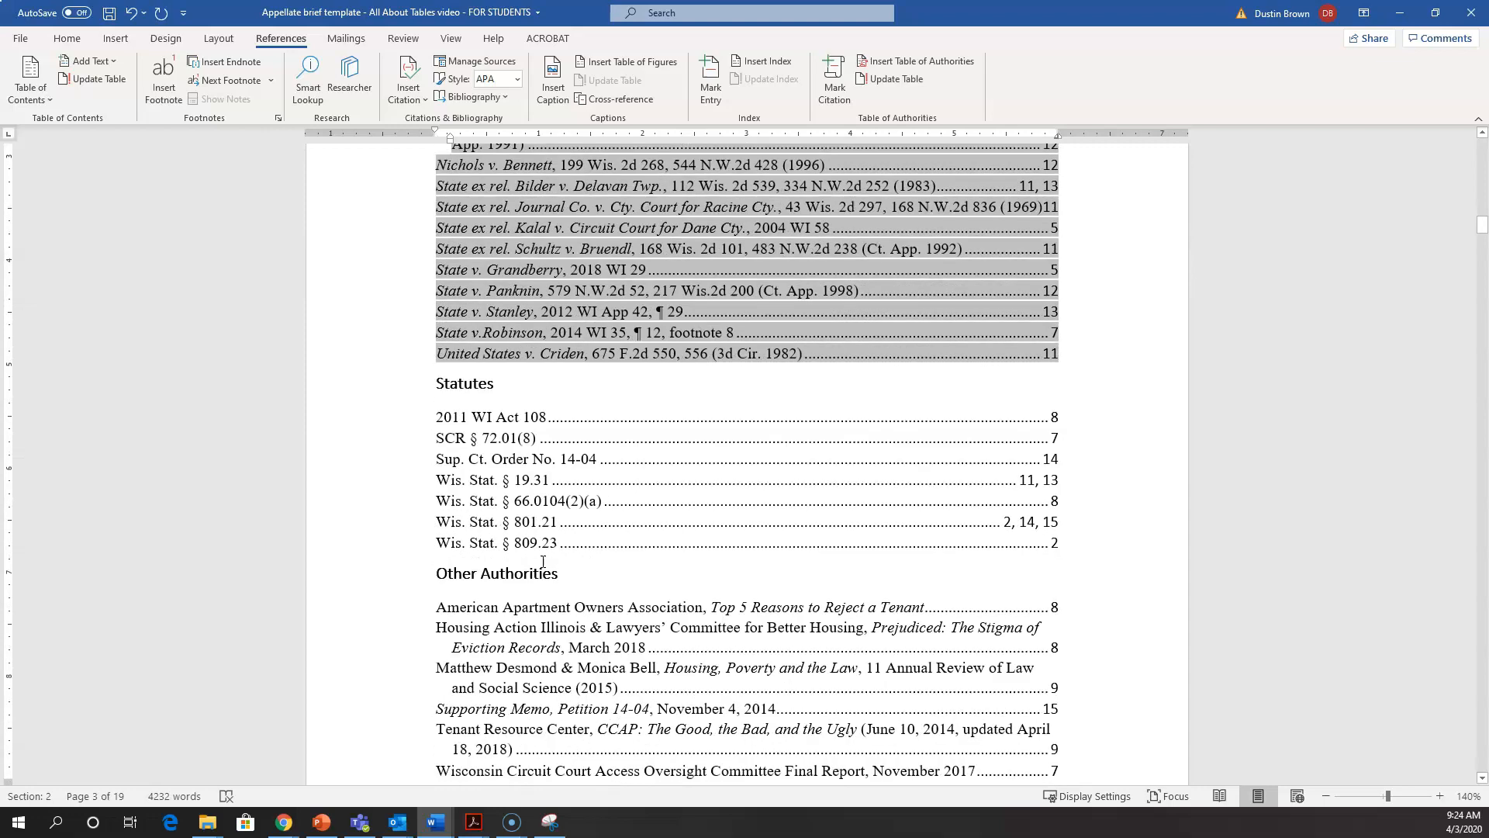
pyautogui.scroll(-2, 543, 561)
pyautogui.scroll(9, 543, 562)
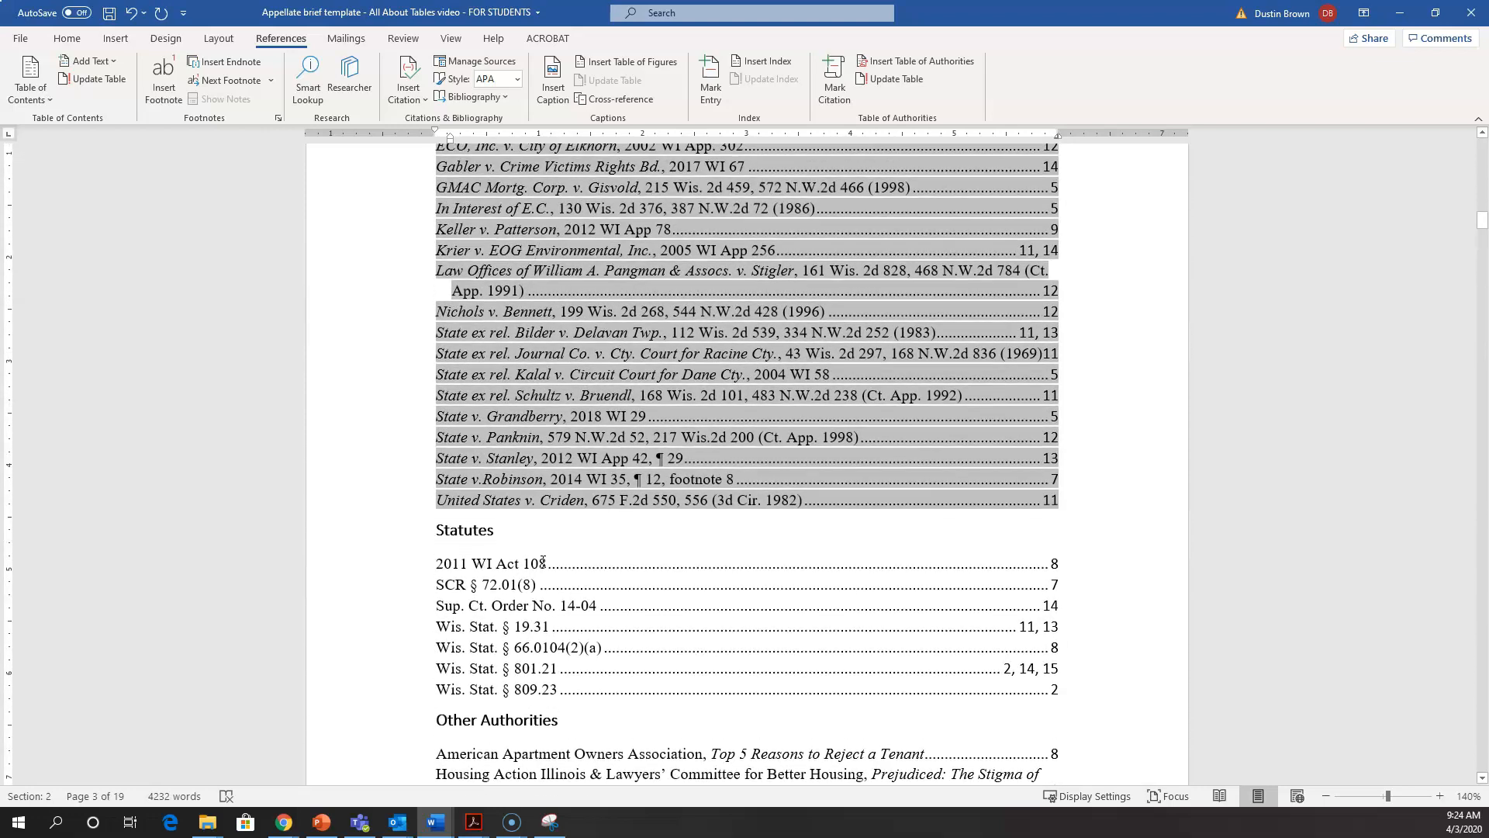
pyautogui.scroll(1, 543, 562)
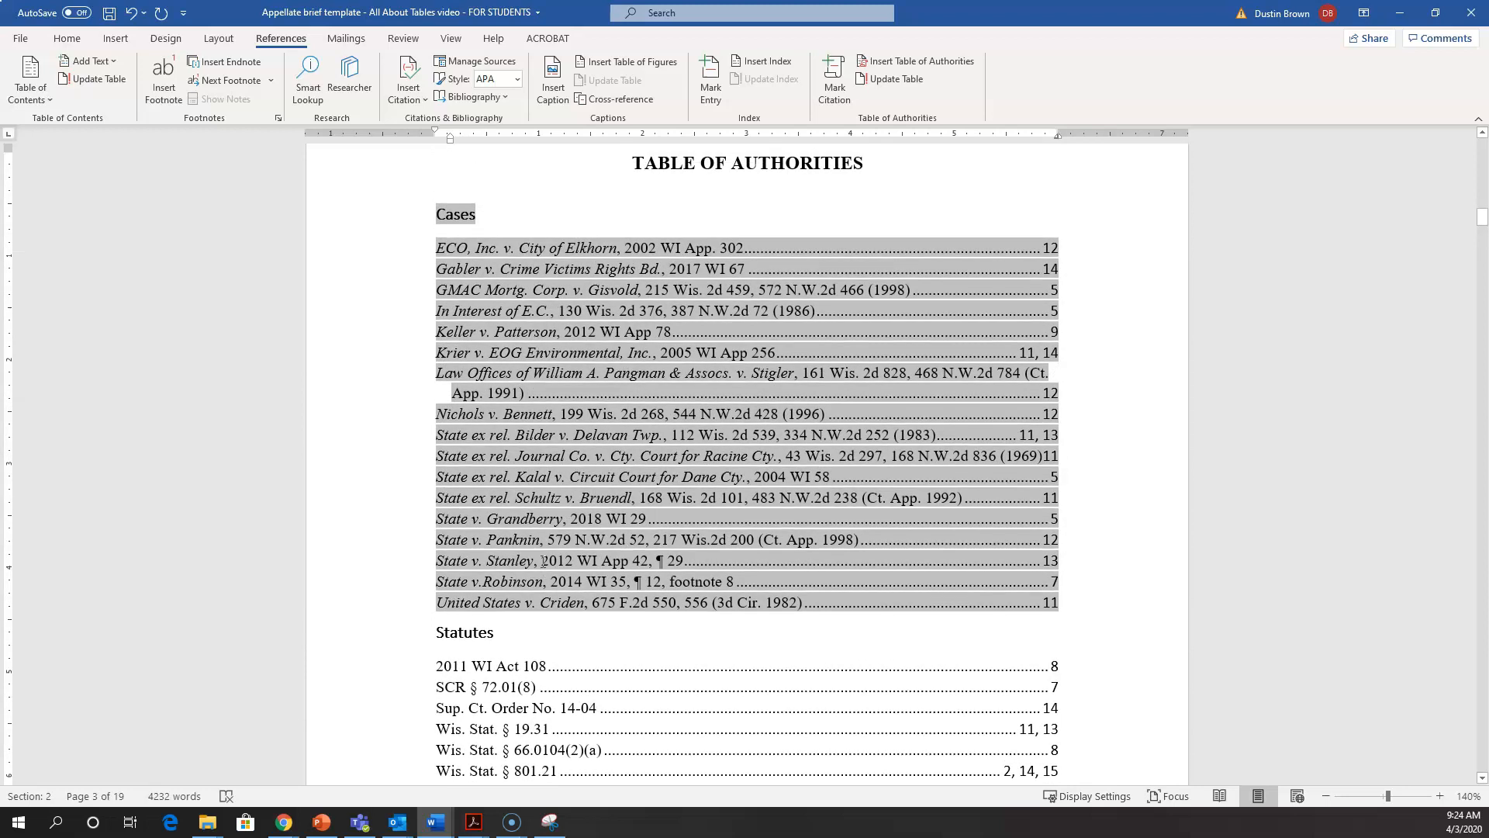
pyautogui.click(1051, 249)
pyautogui.click(1034, 329)
pyautogui.scroll(-1, 517, 396)
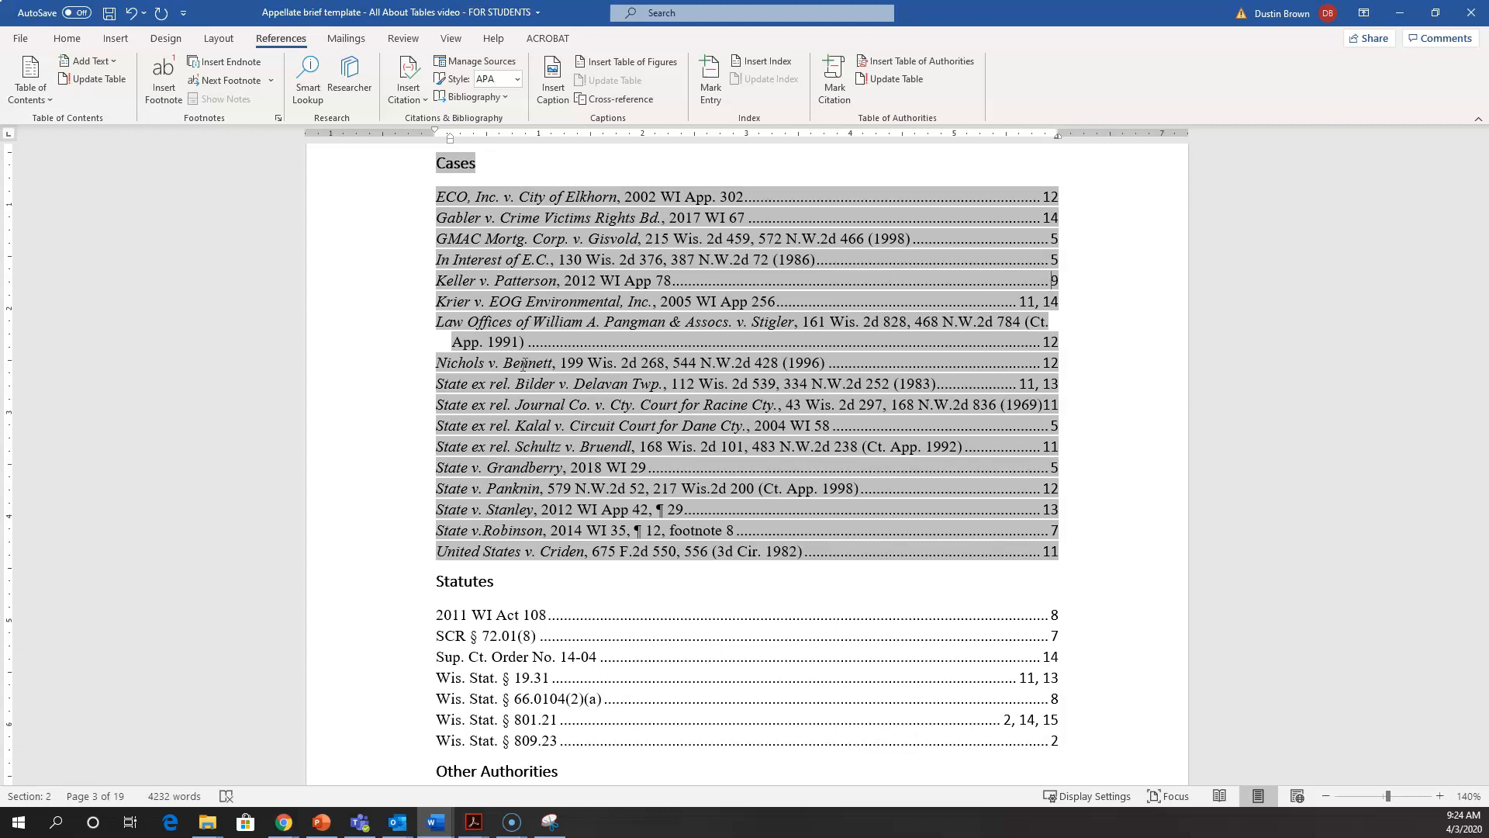
pyautogui.click(595, 409)
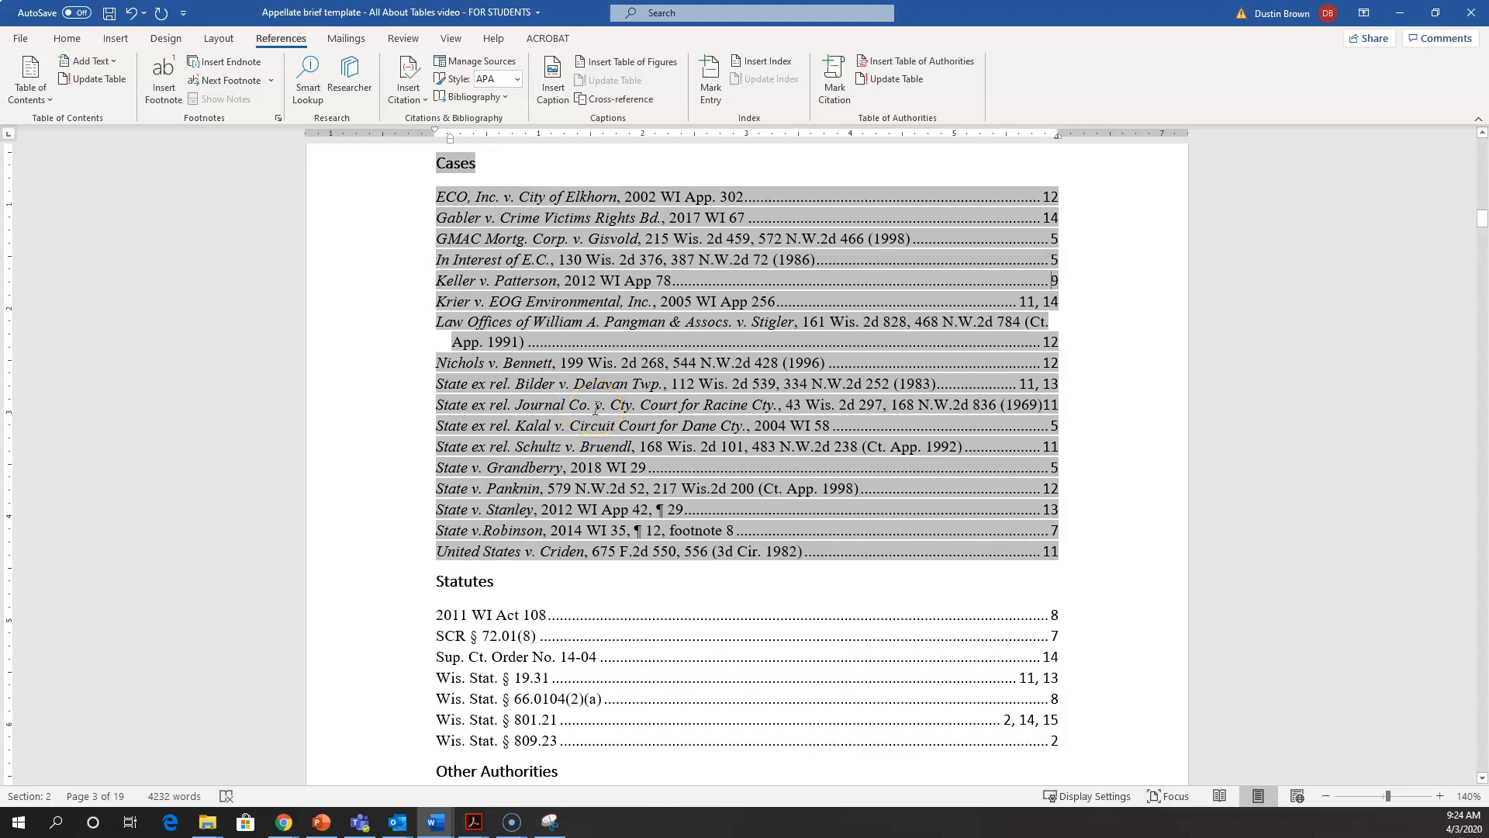
# Step: Examine the Statutes and Other Authorities lists, and check the formatting of the Cases heading and its page numbers
pyautogui.scroll(-3, 595, 409)
pyautogui.click(501, 453)
pyautogui.click(490, 378)
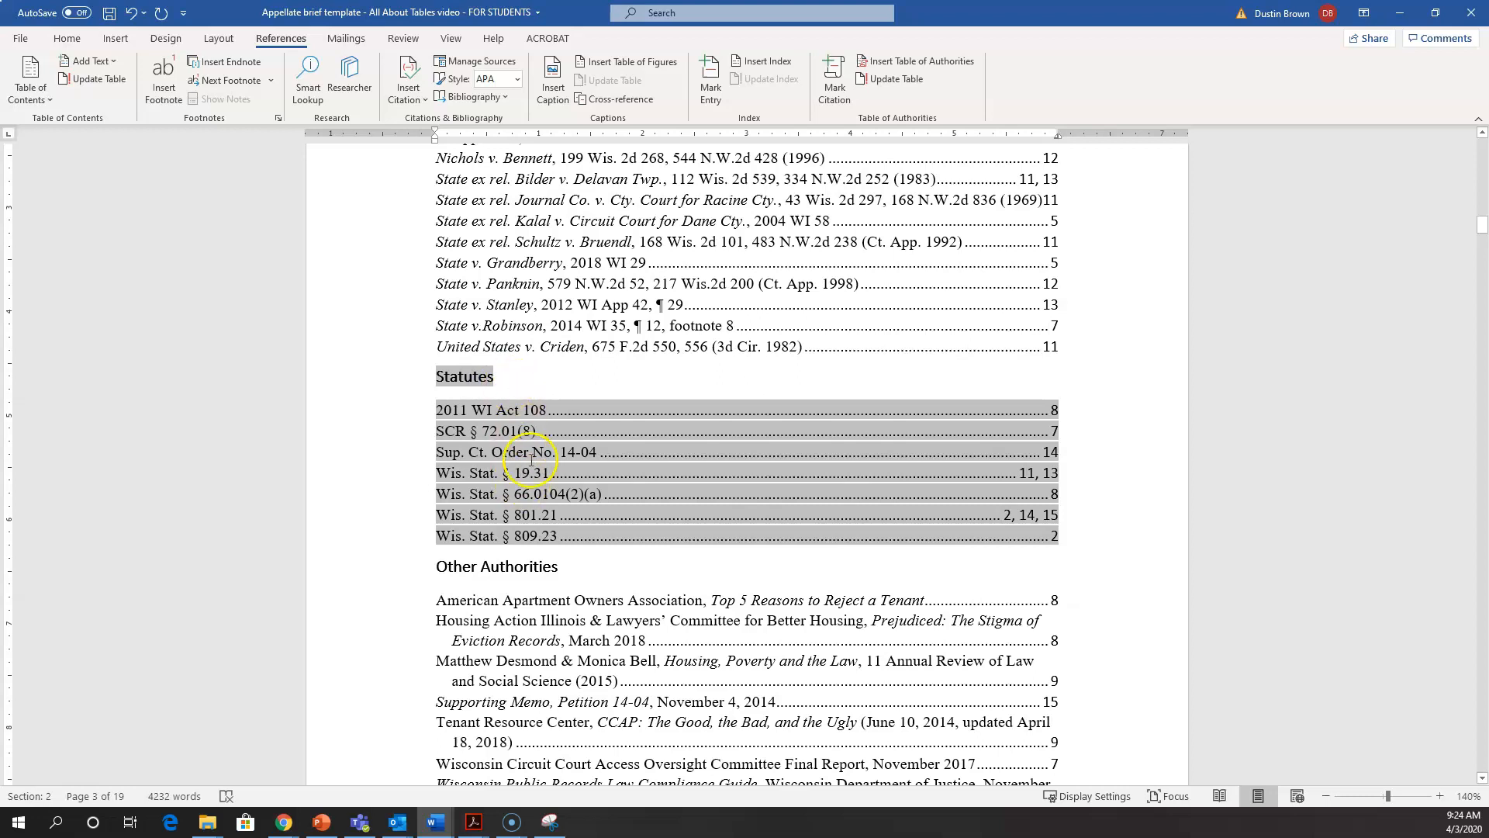
pyautogui.scroll(-3, 532, 465)
pyautogui.scroll(6, 578, 582)
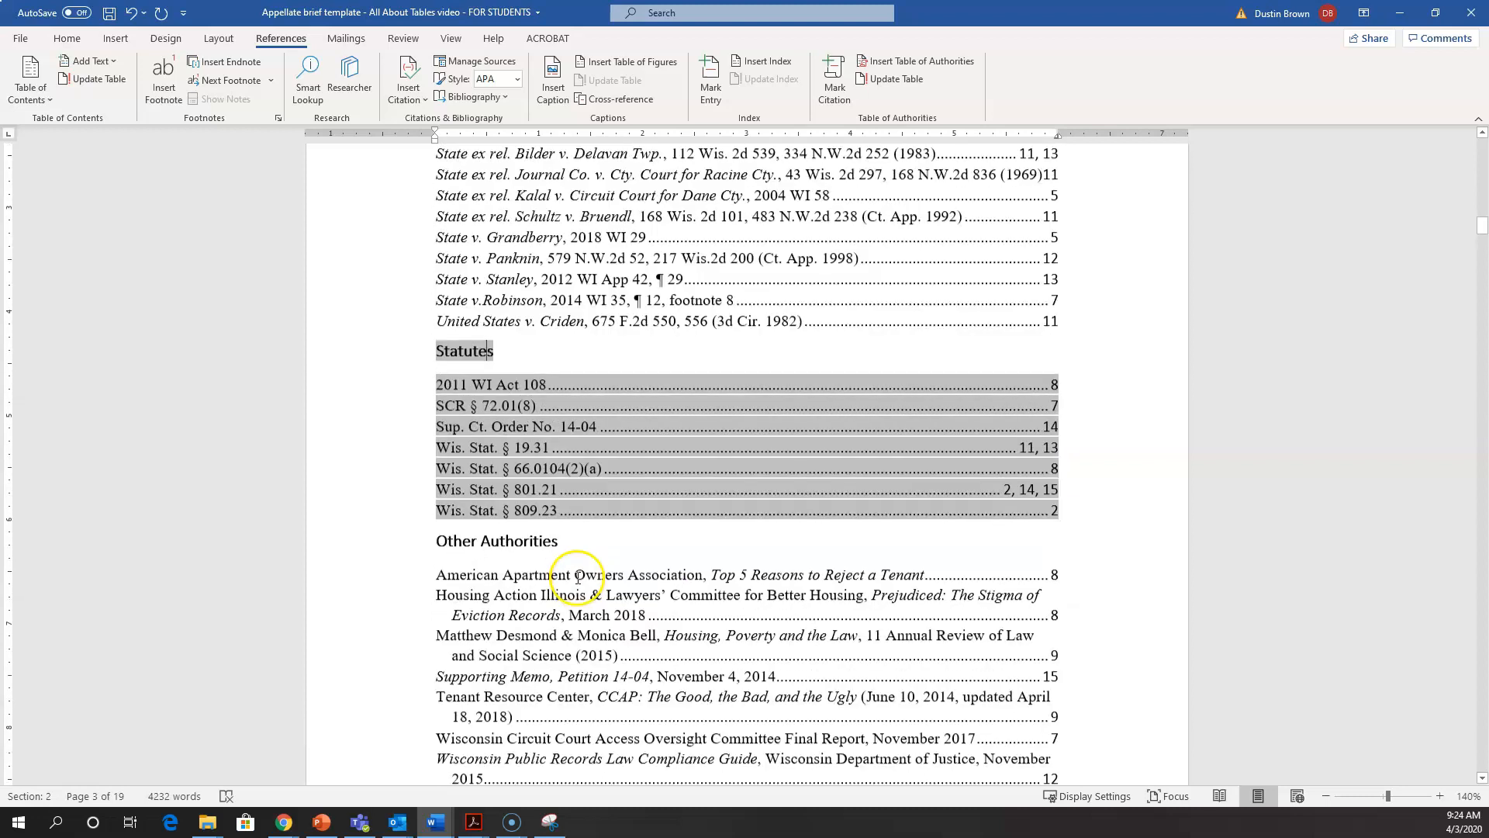
pyautogui.click(580, 515)
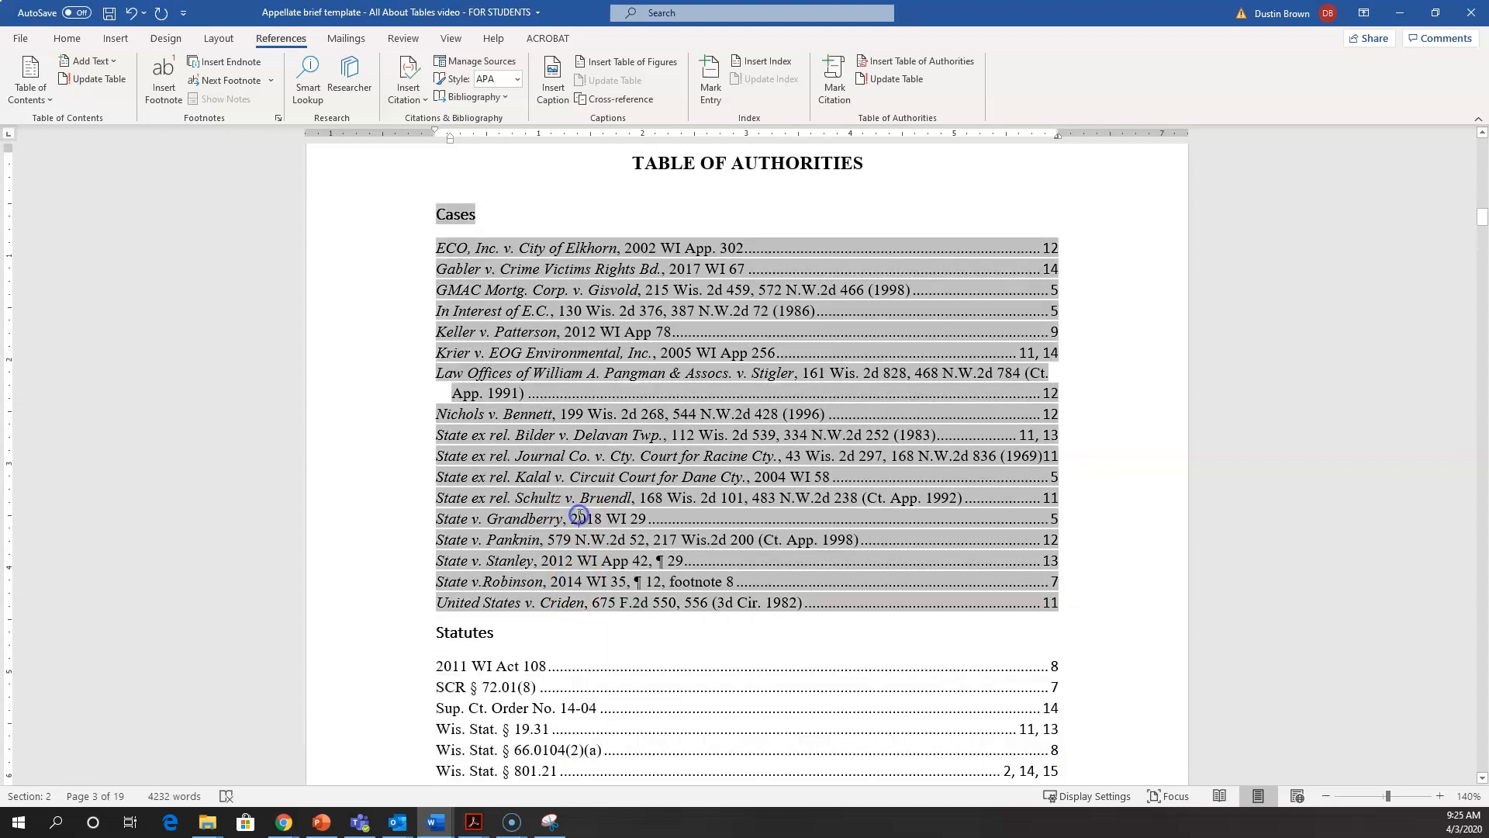
pyautogui.doubleClick(469, 216)
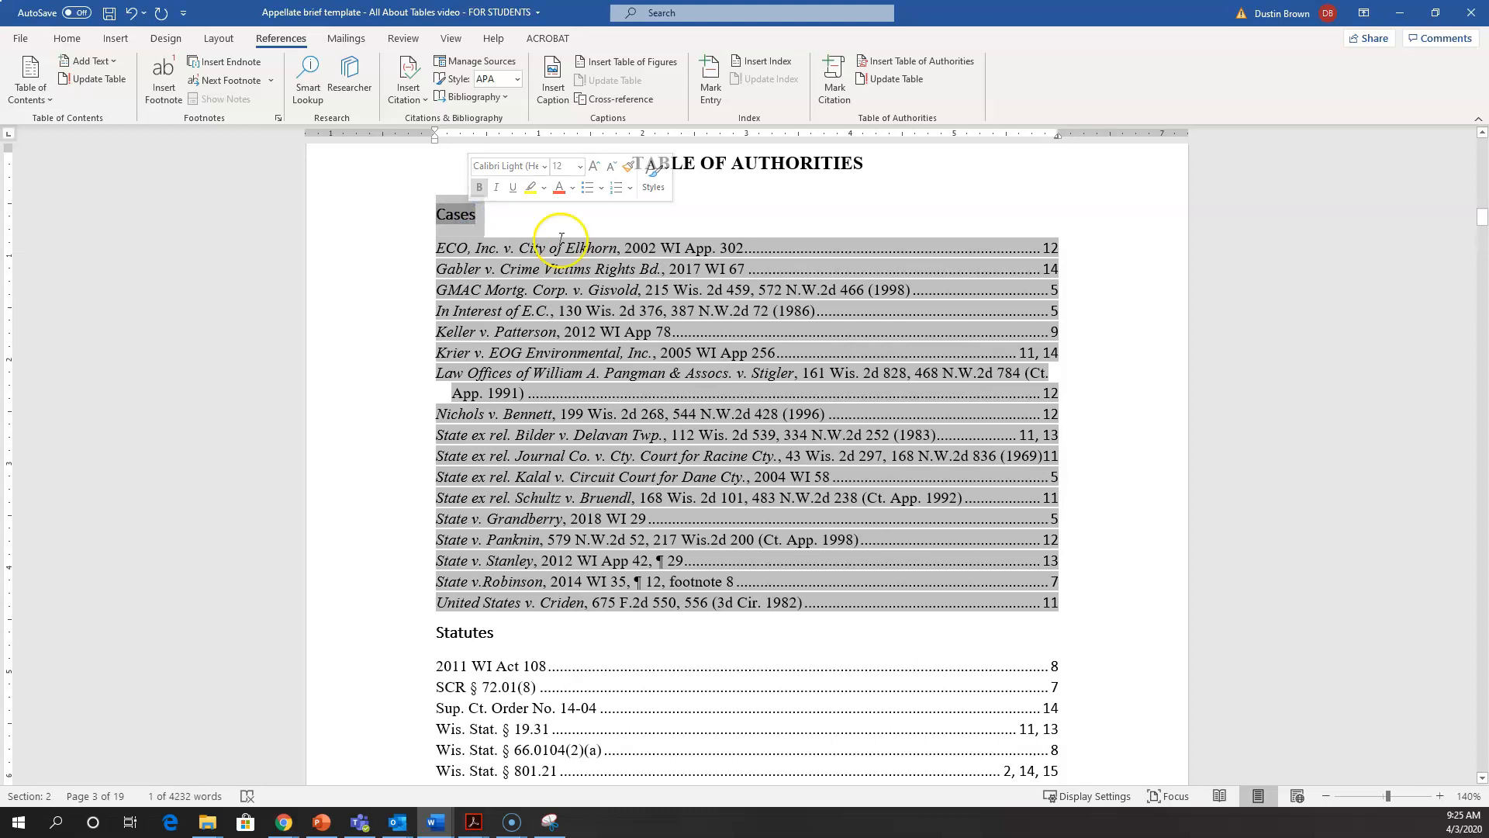
pyautogui.click(1069, 318)
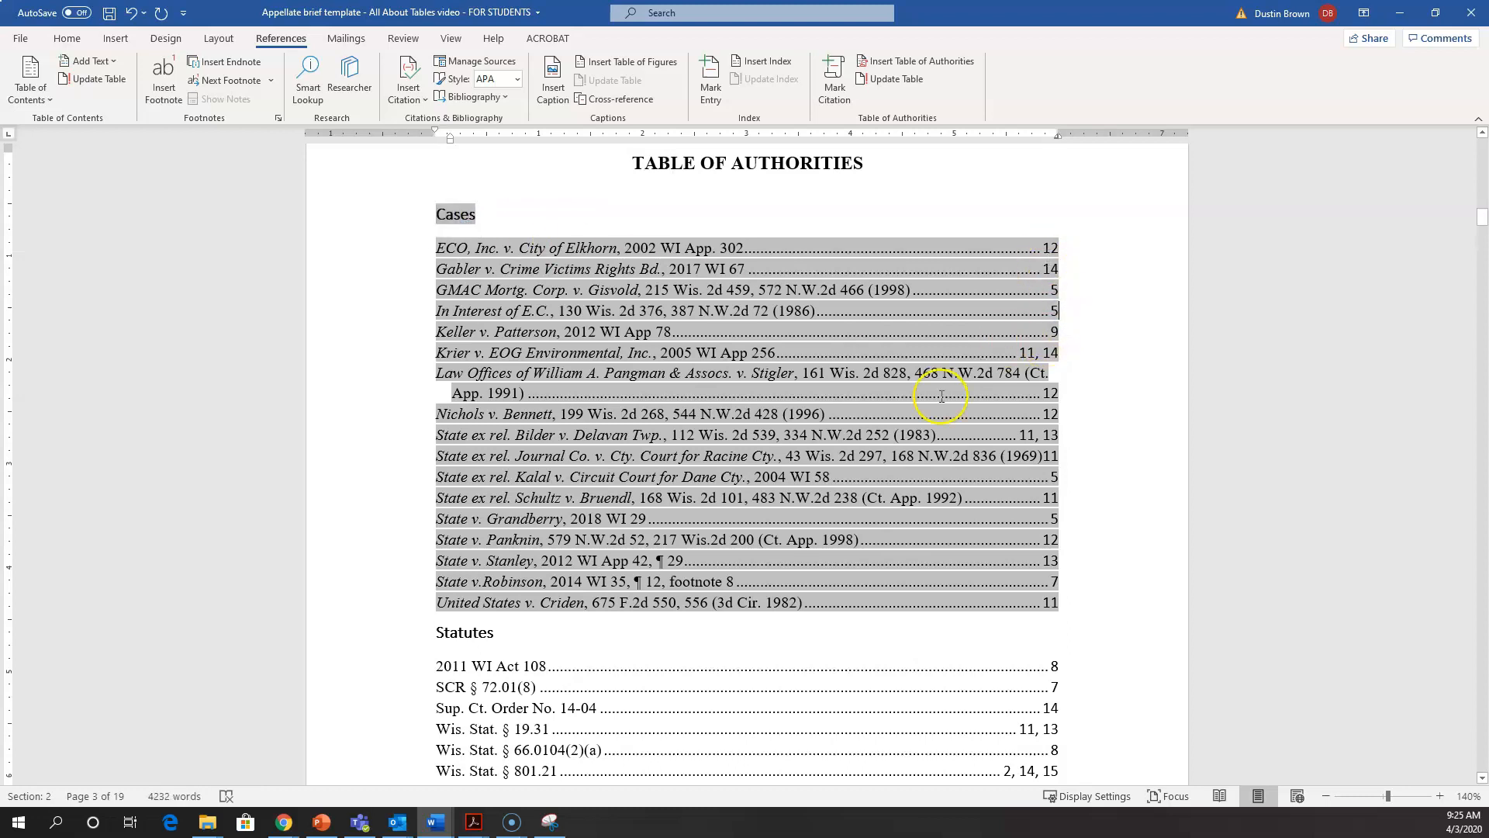
# Step: Undo the deletion of the empty line and the insertion of the Table of Authorities
pyautogui.scroll(-3, 848, 458)
pyautogui.scroll(3, 846, 460)
pyautogui.click(132, 12)
pyautogui.click(132, 12)
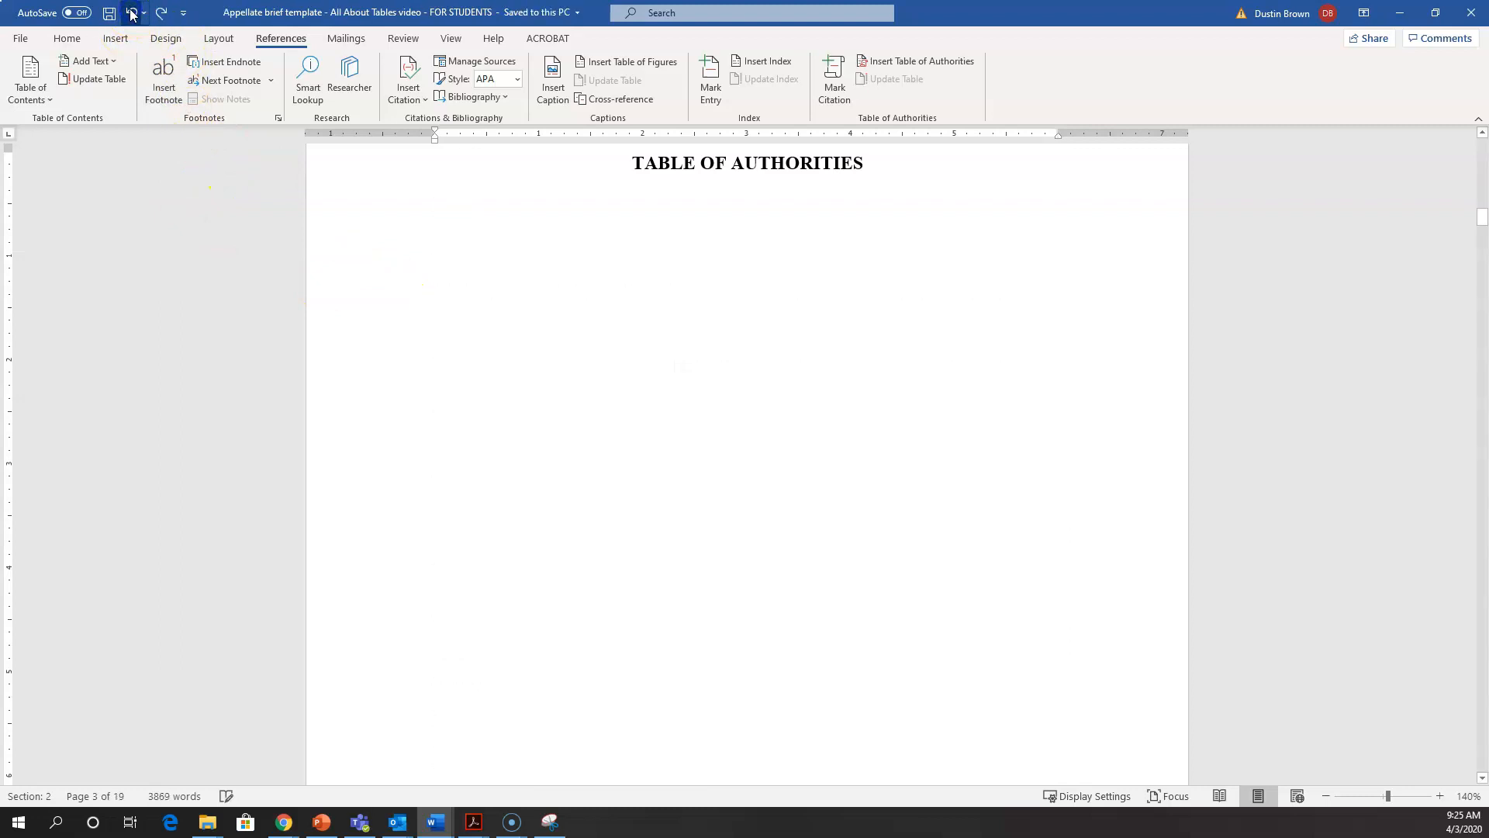
# Step: Modify the TOA Heading style of the Table of Authorities to Times New Roman, 13 pt
pyautogui.click(863, 62)
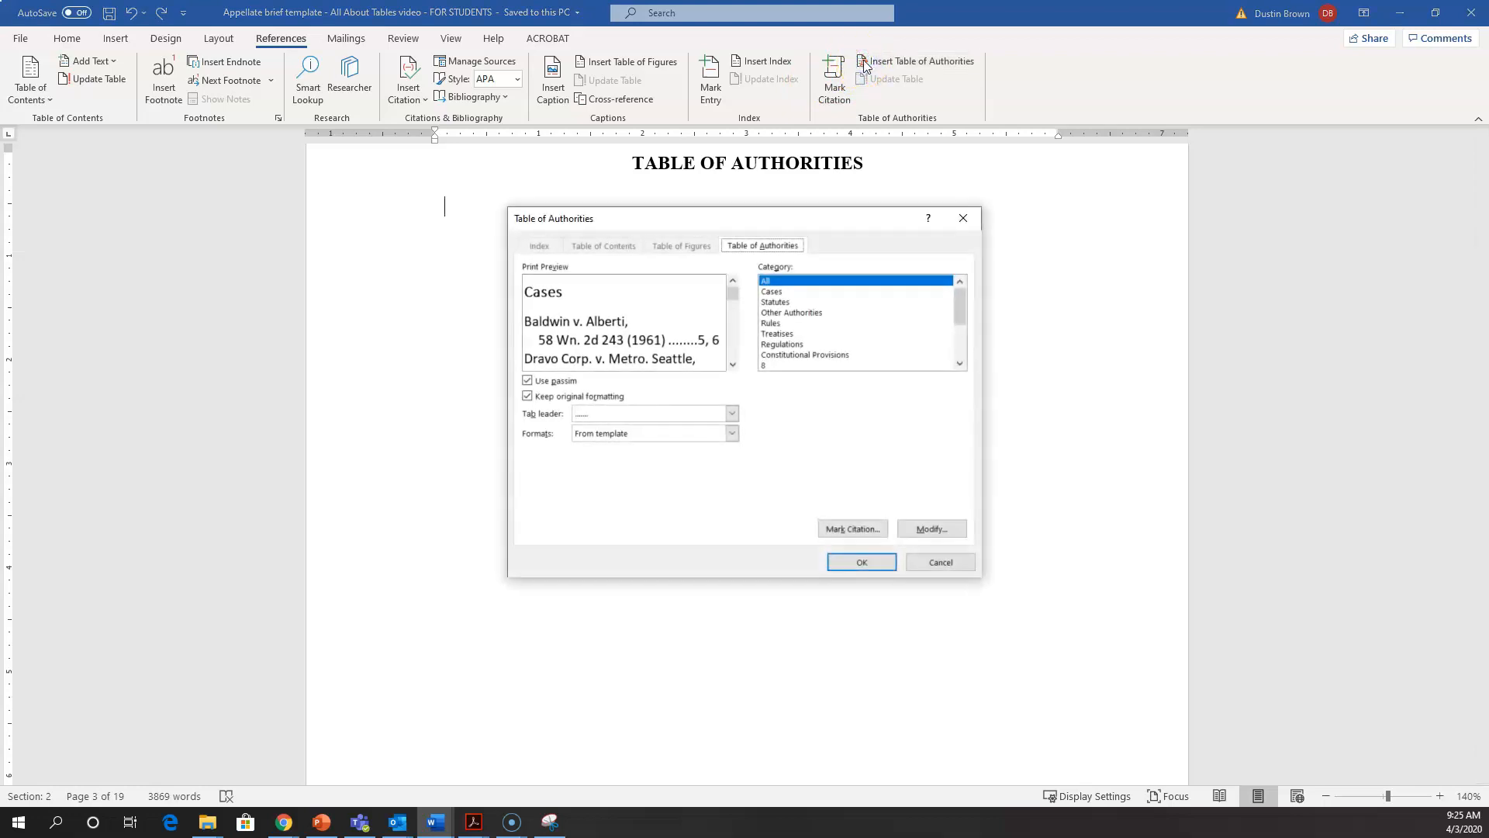
pyautogui.click(913, 530)
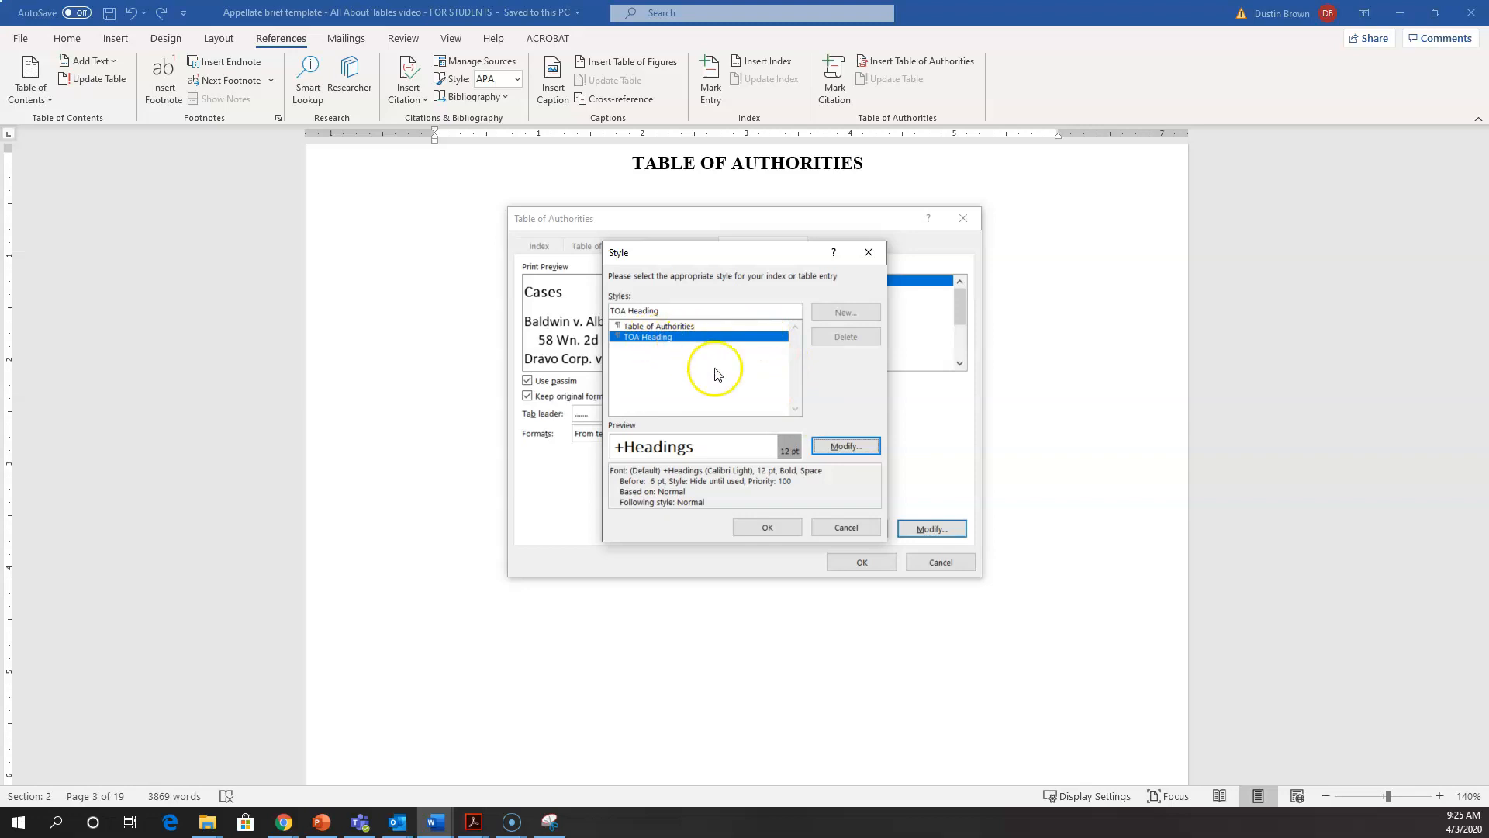
pyautogui.click(844, 446)
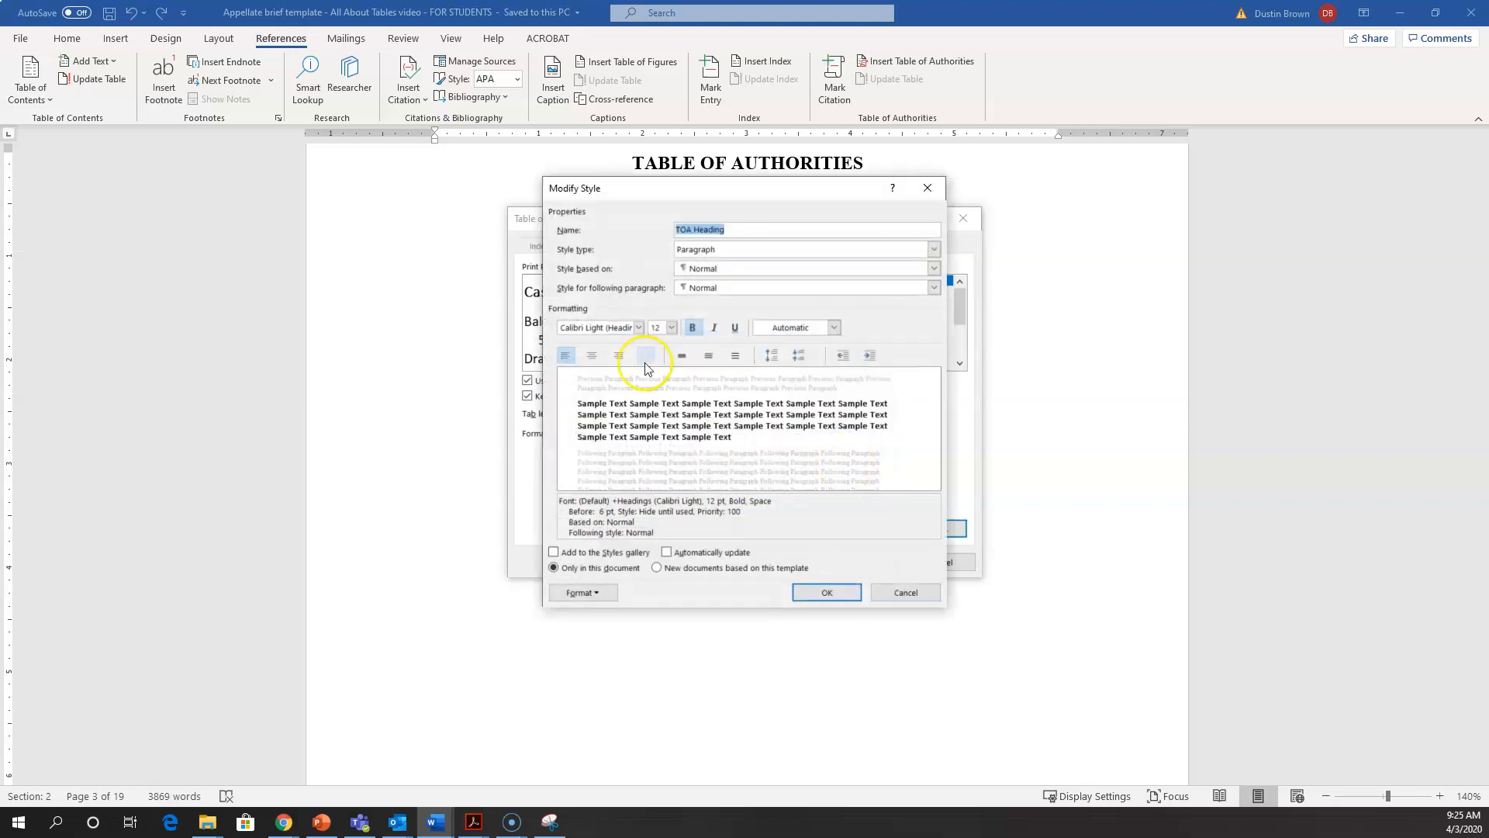
pyautogui.click(637, 328)
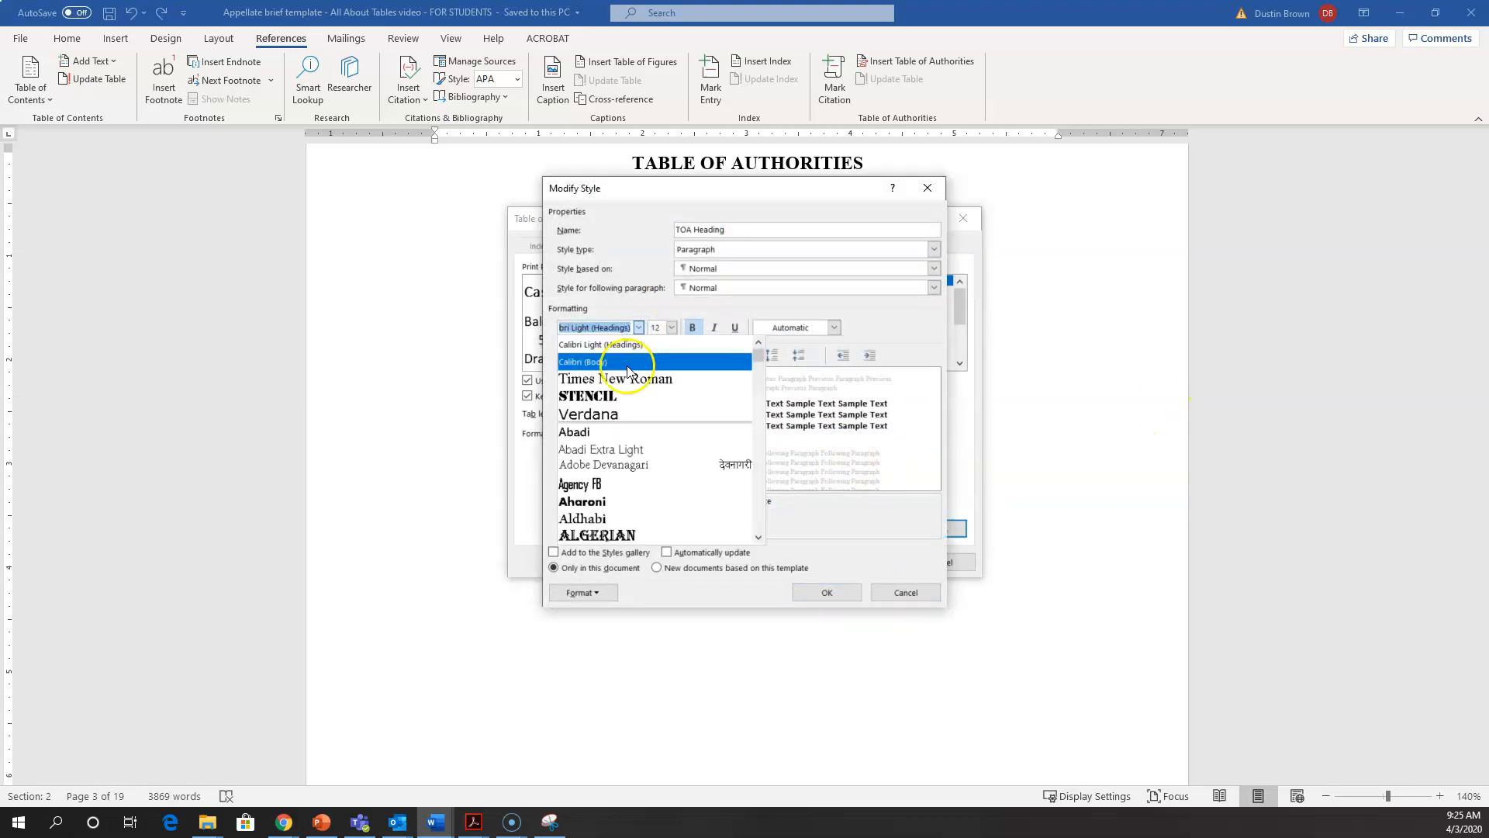
pyautogui.click(637, 377)
pyautogui.click(656, 326)
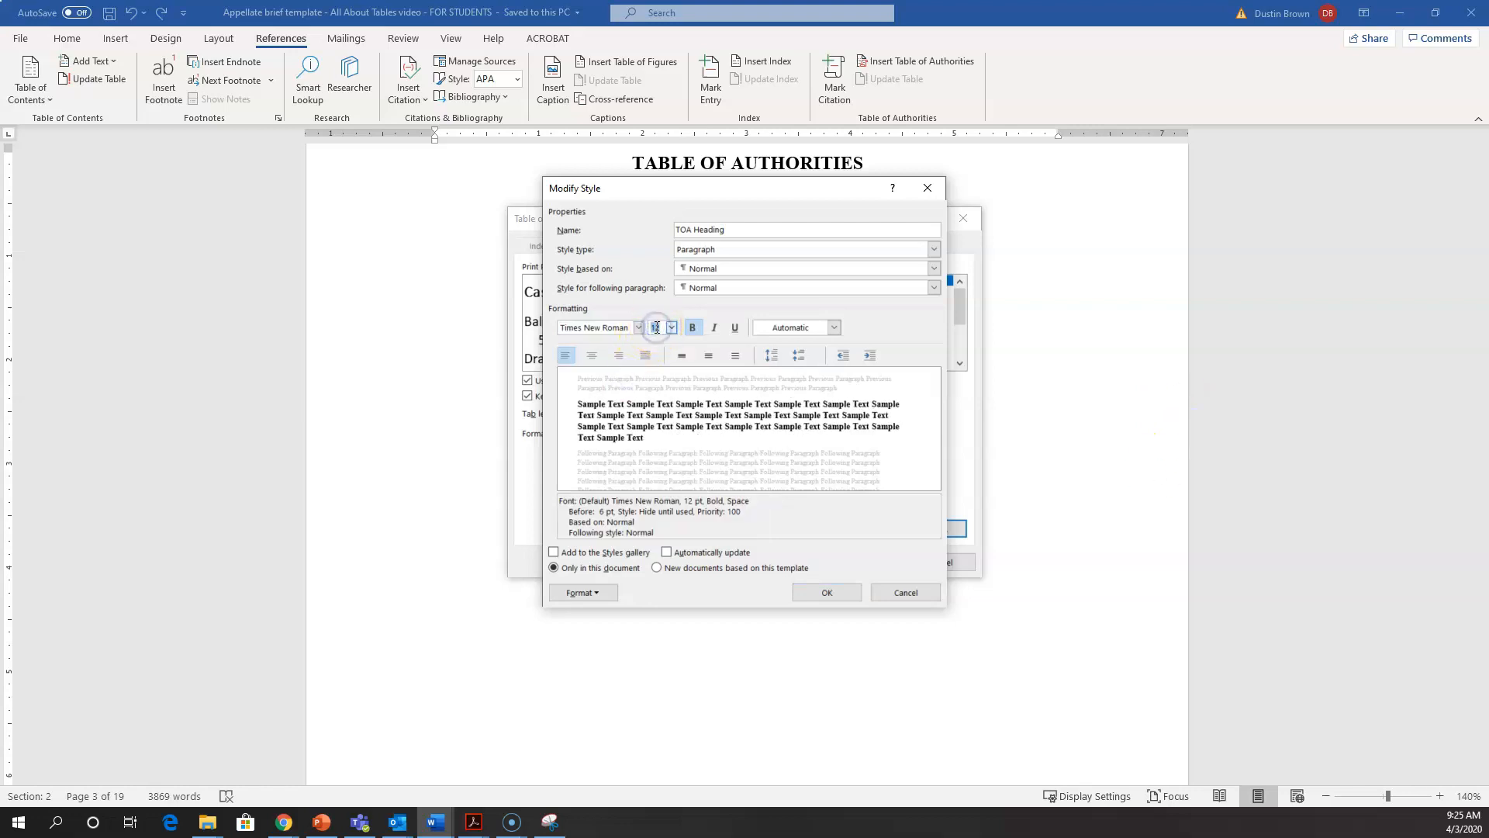
pyautogui.write('13')
pyautogui.click(859, 329)
pyautogui.click(822, 594)
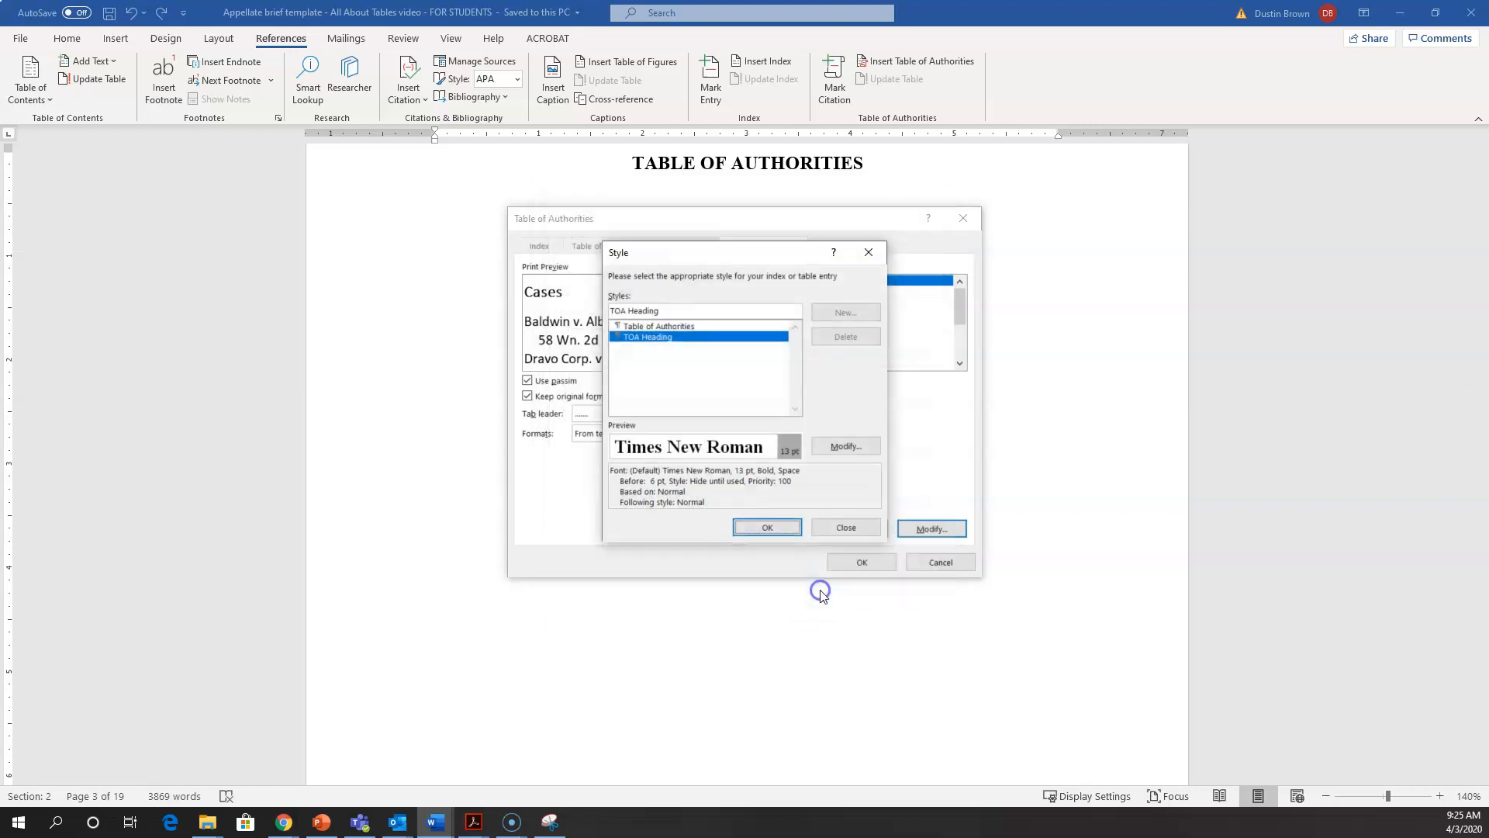
pyautogui.click(766, 528)
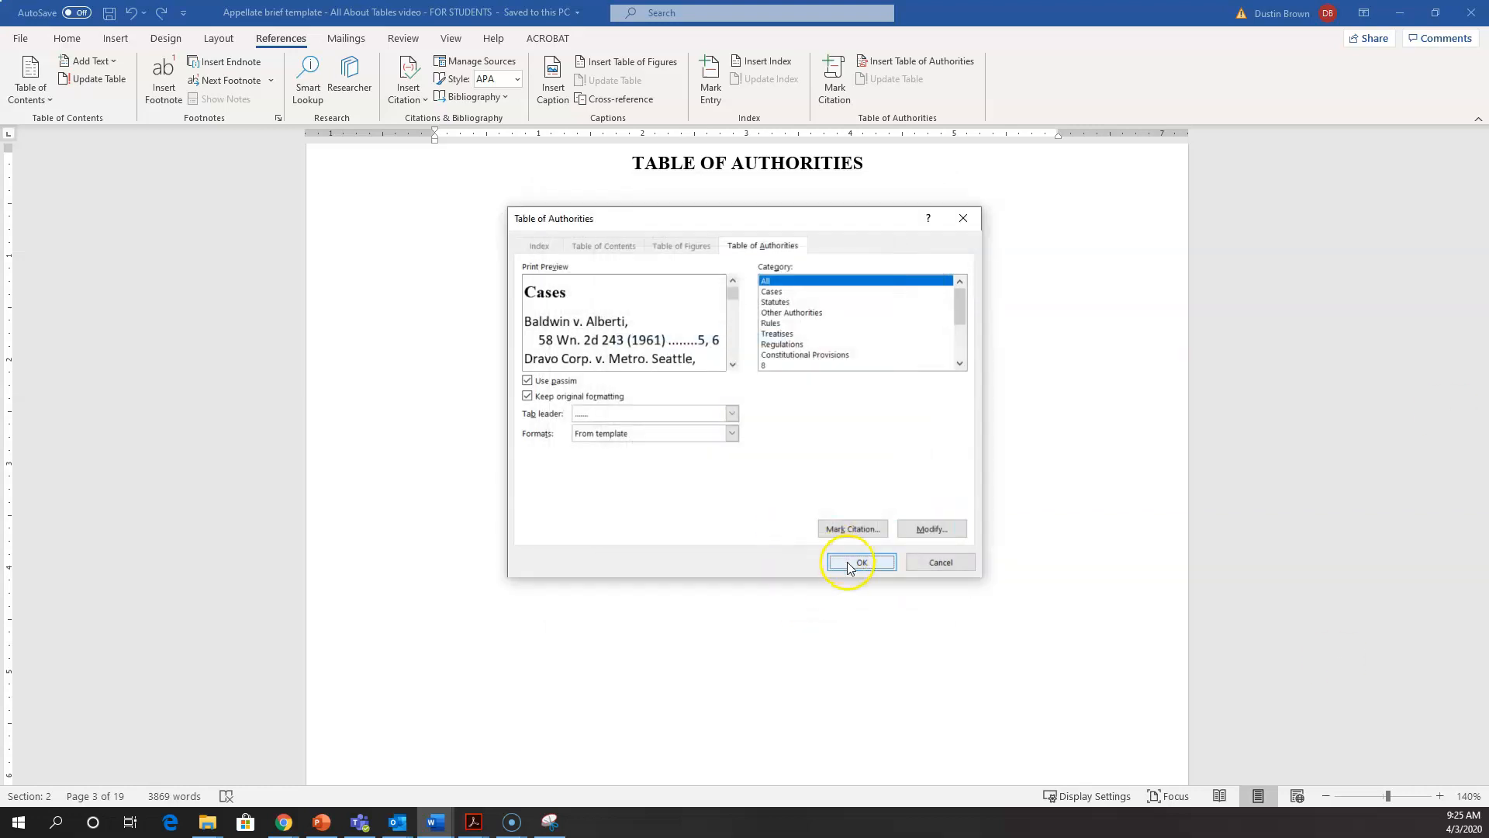
# Step: Insert the Table of Authorities for all categories to check its restyled headings, and remove it again
pyautogui.click(850, 566)
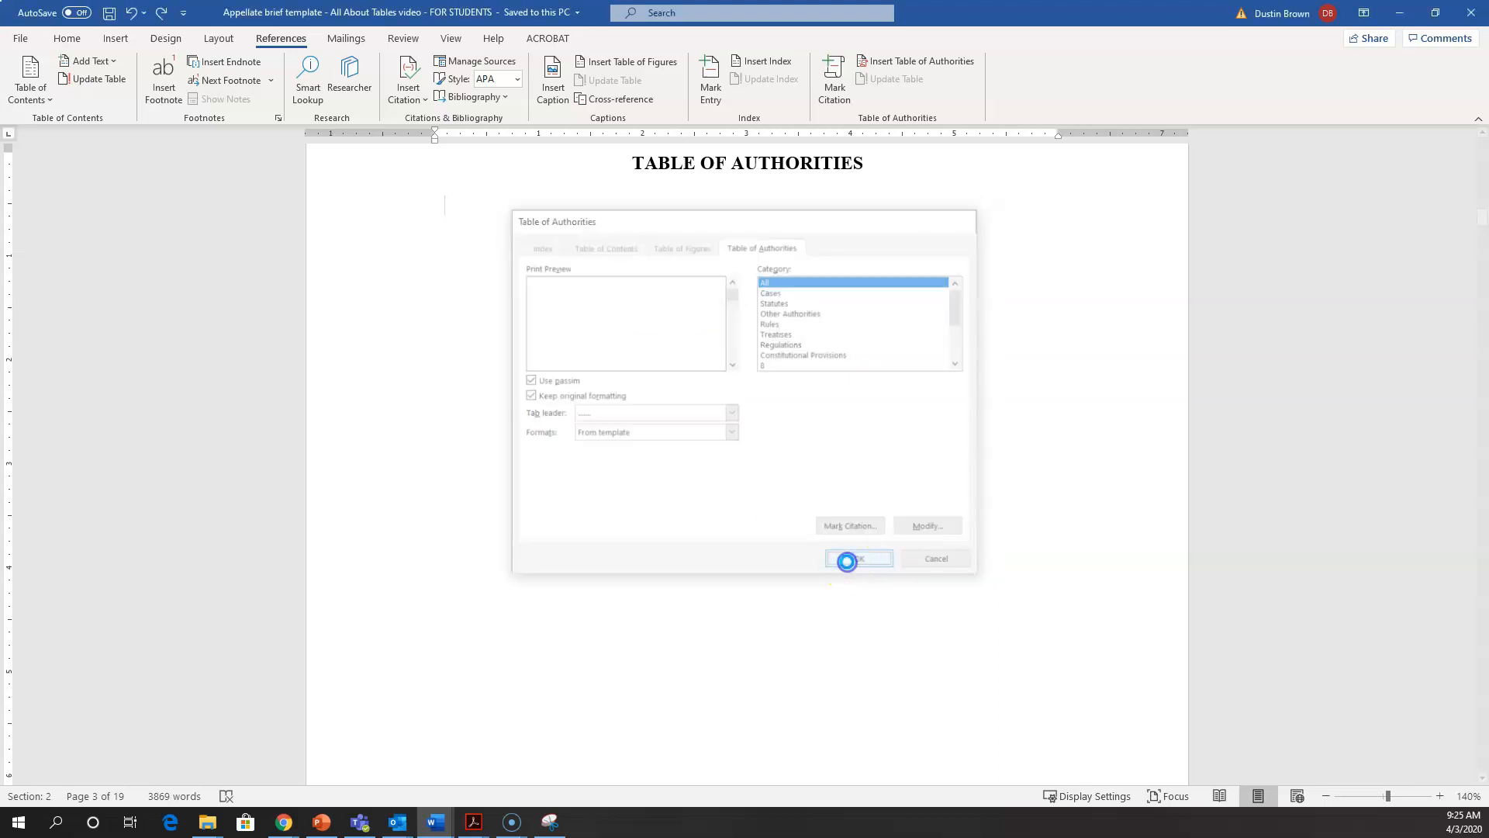
pyautogui.scroll(8, 823, 593)
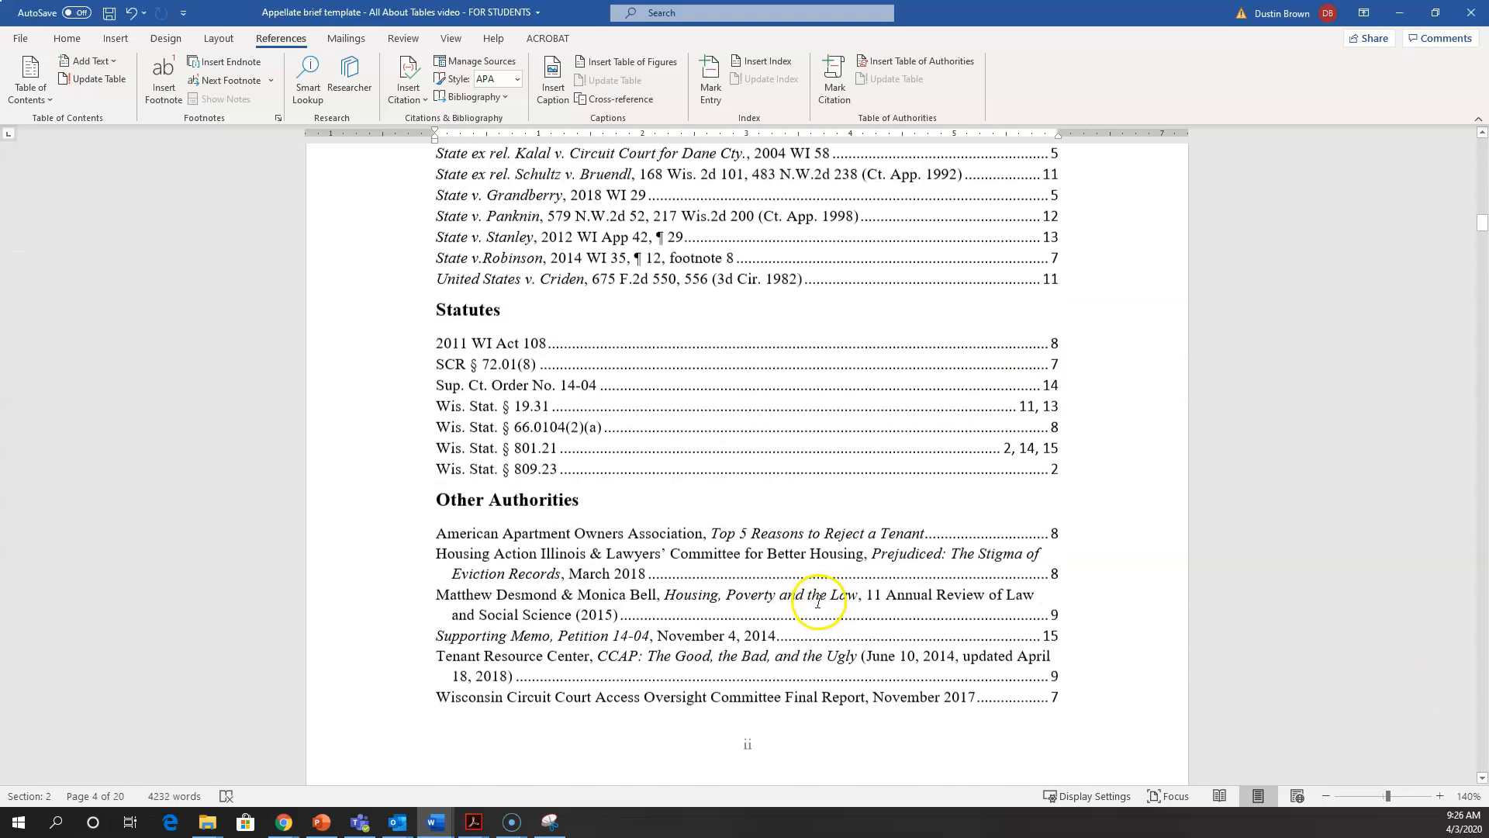
pyautogui.scroll(2, 820, 602)
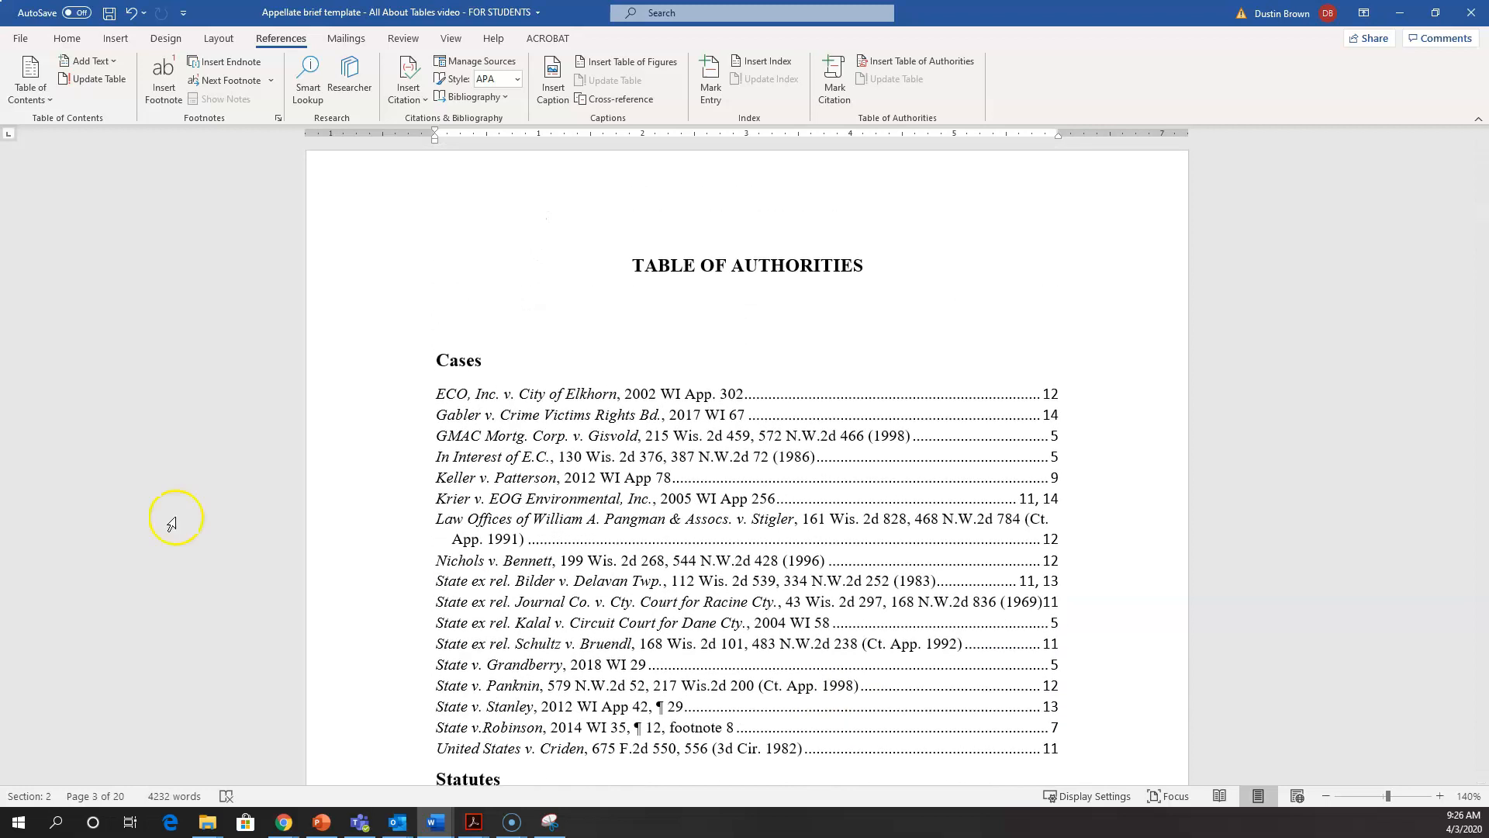
pyautogui.click(483, 324)
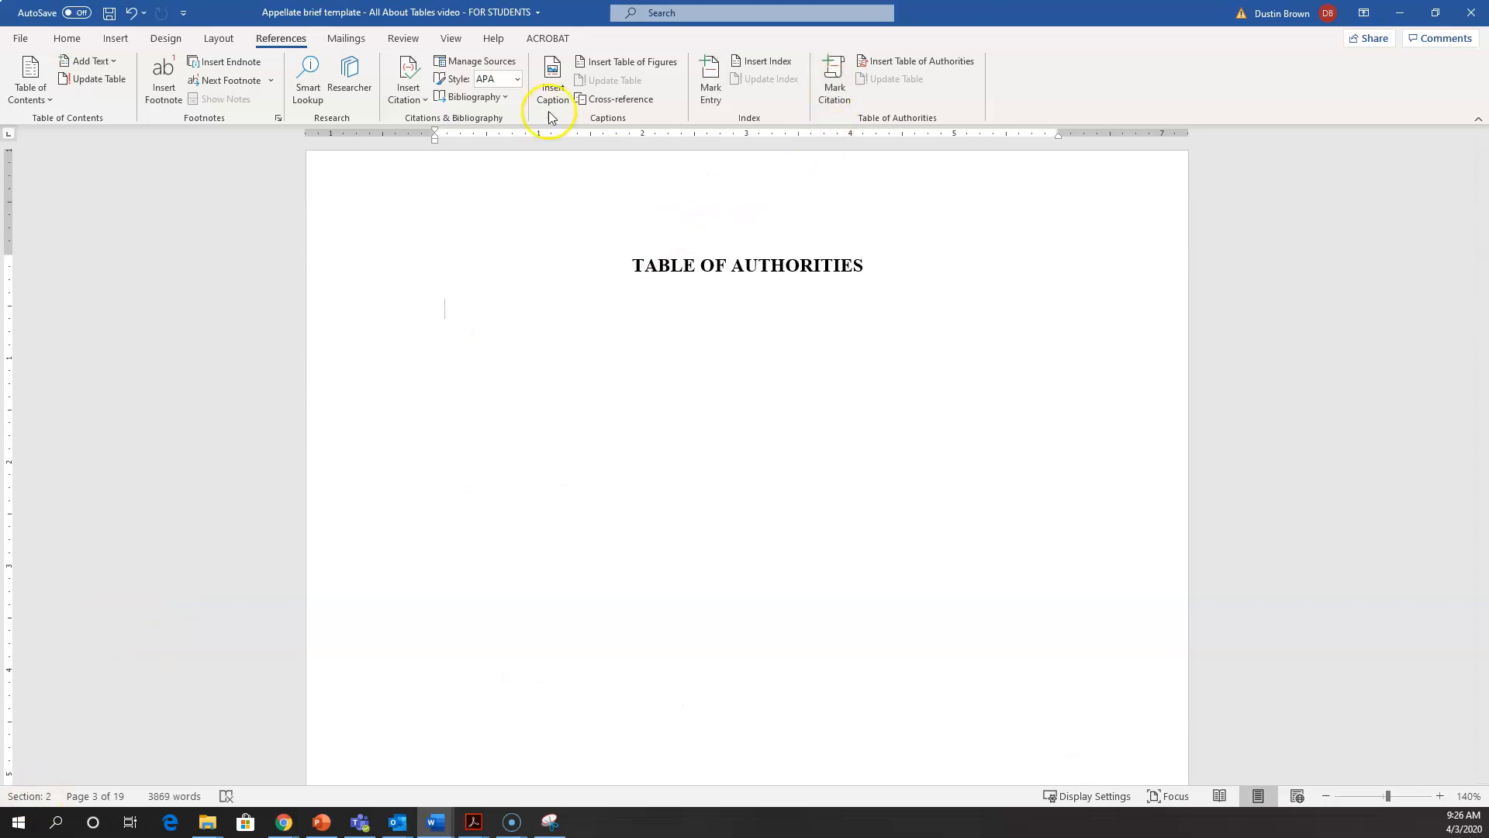
# Step: Modify the Table of Authorities entry style to Times New Roman, 13 pt
pyautogui.click(899, 62)
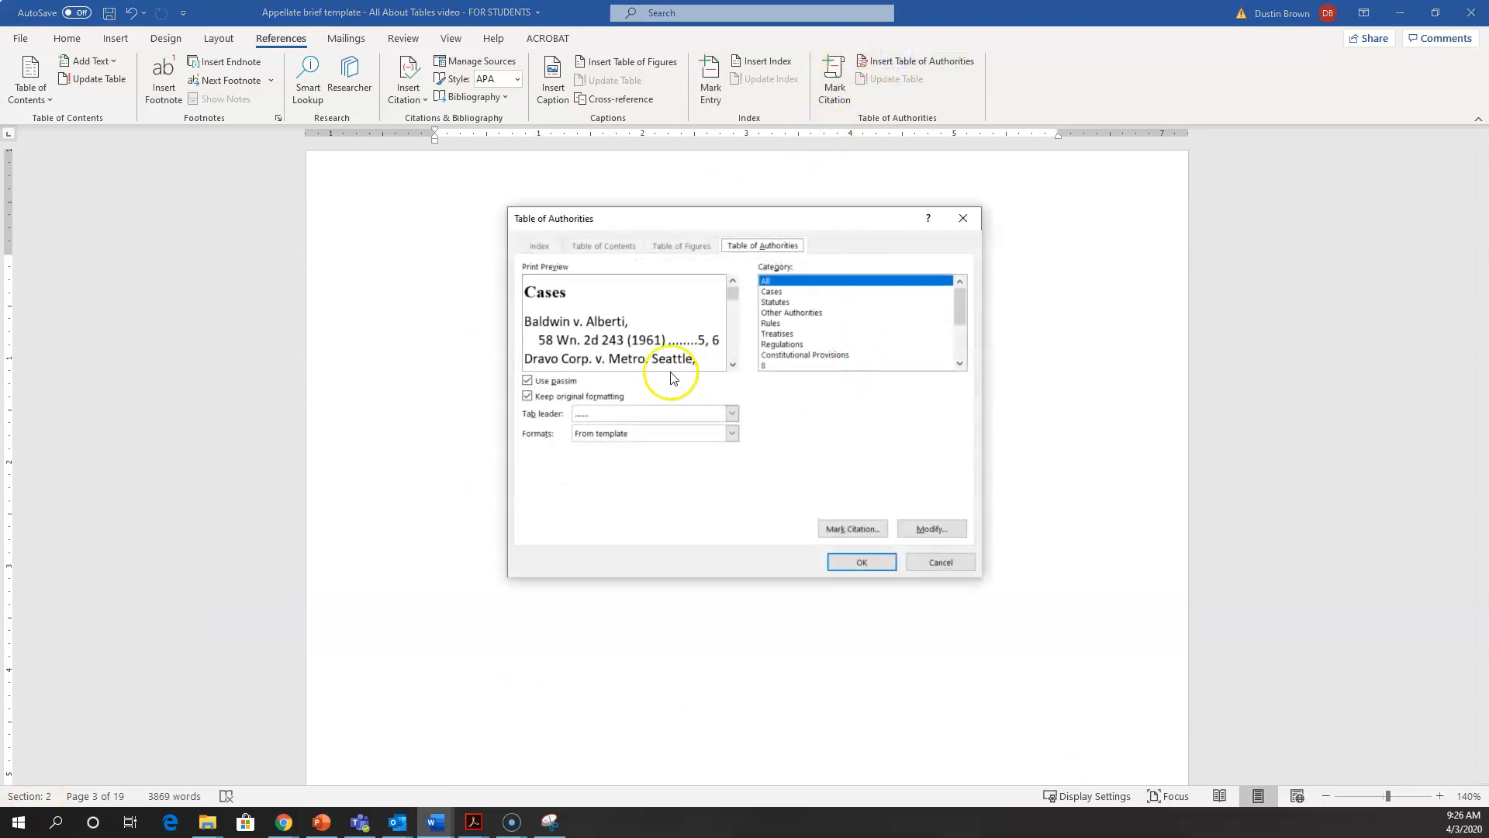
pyautogui.click(920, 530)
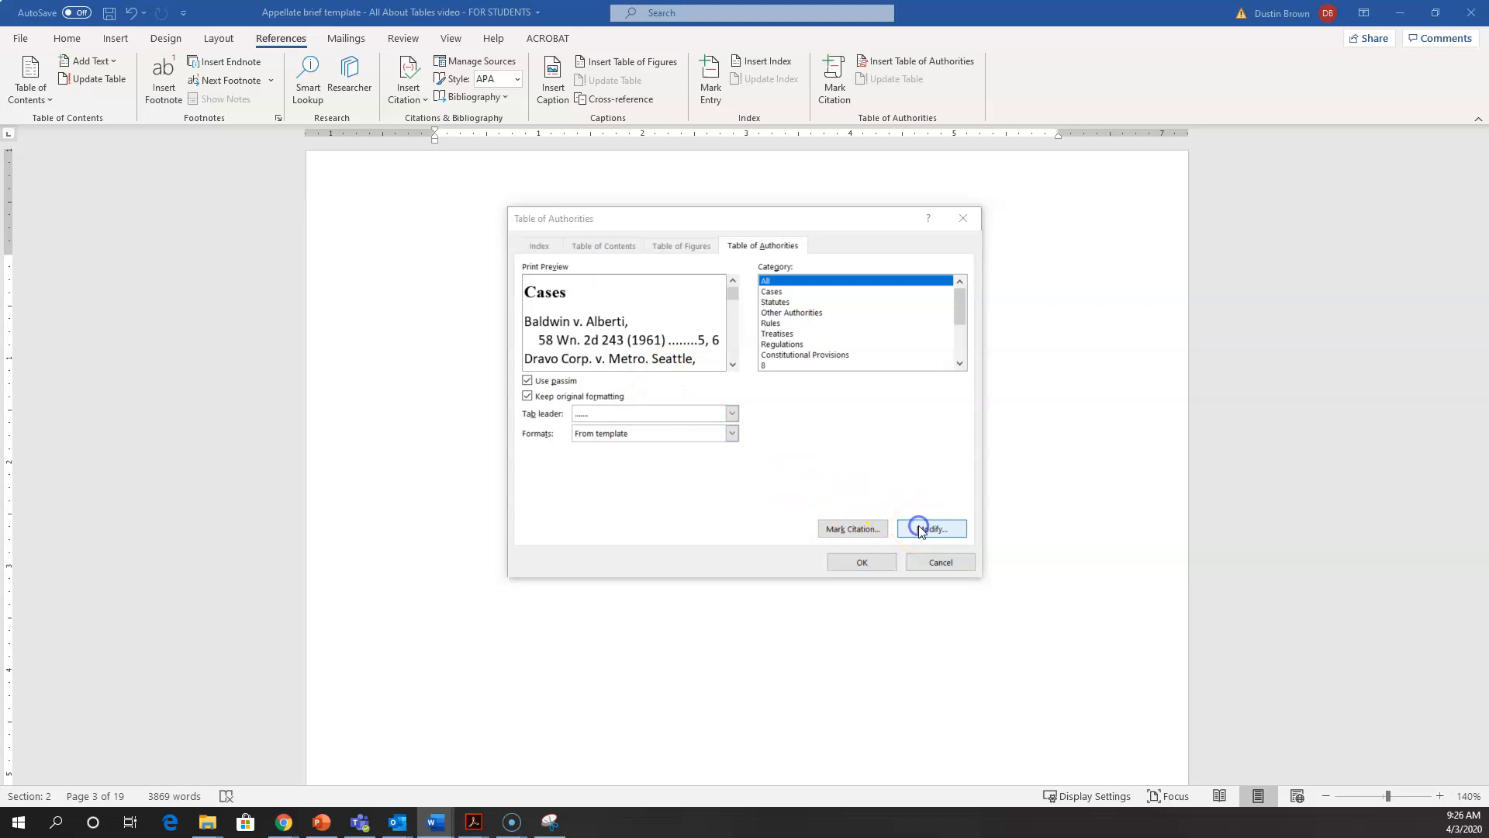
pyautogui.click(664, 327)
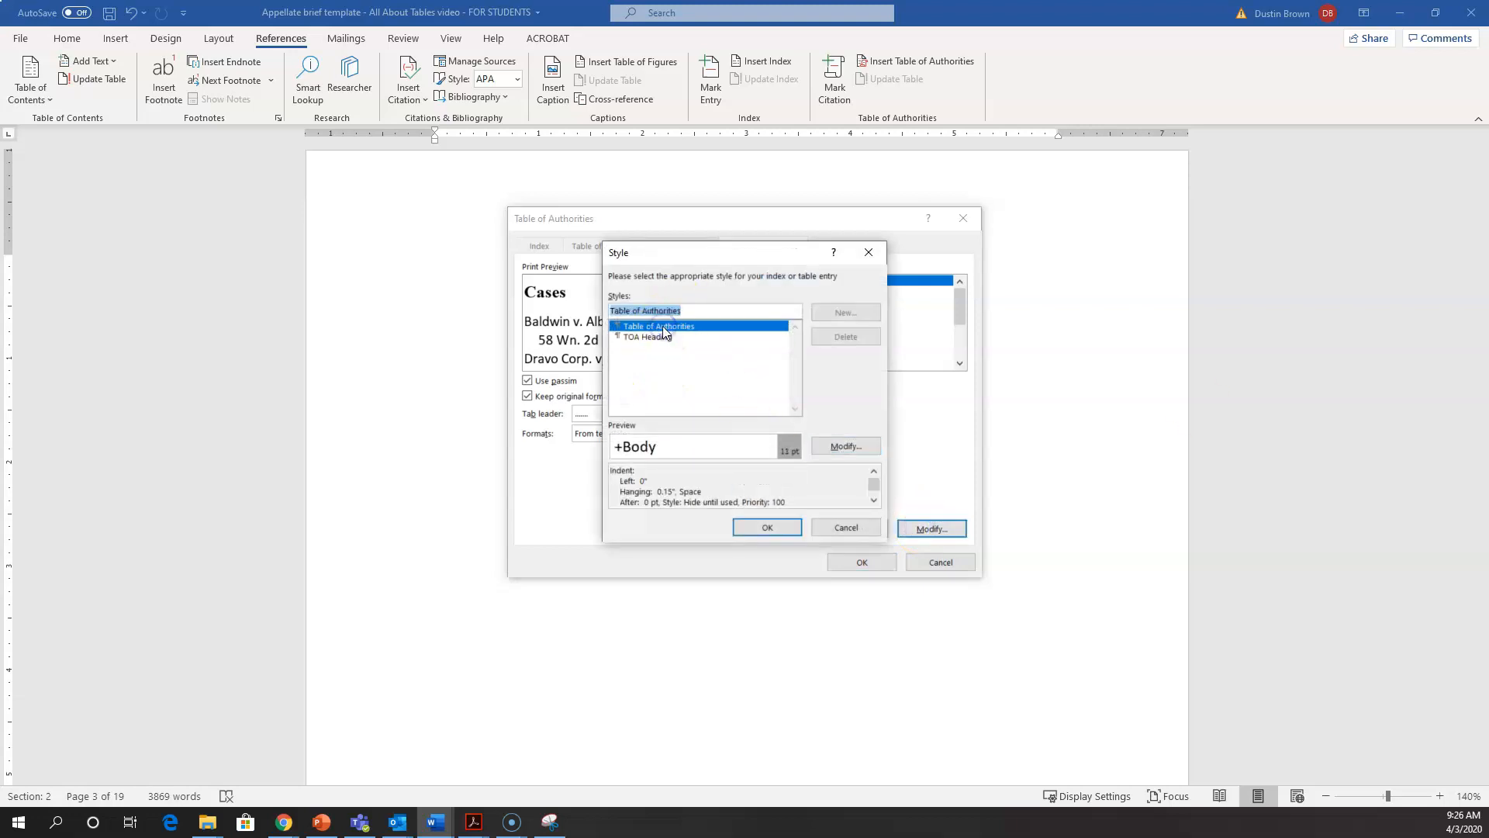
pyautogui.click(847, 447)
pyautogui.click(638, 328)
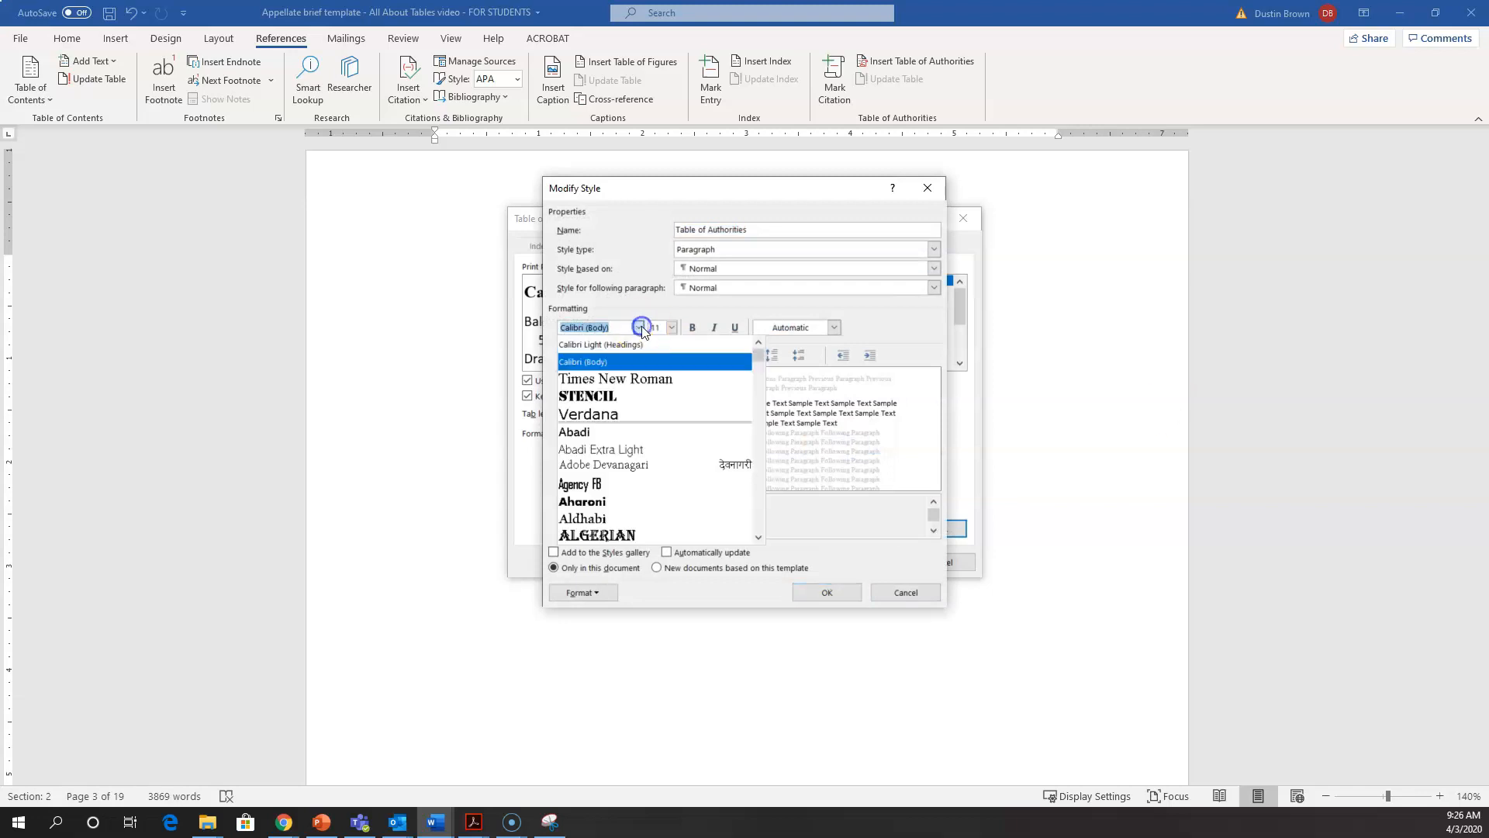
pyautogui.click(620, 378)
pyautogui.click(665, 326)
pyautogui.write('1')
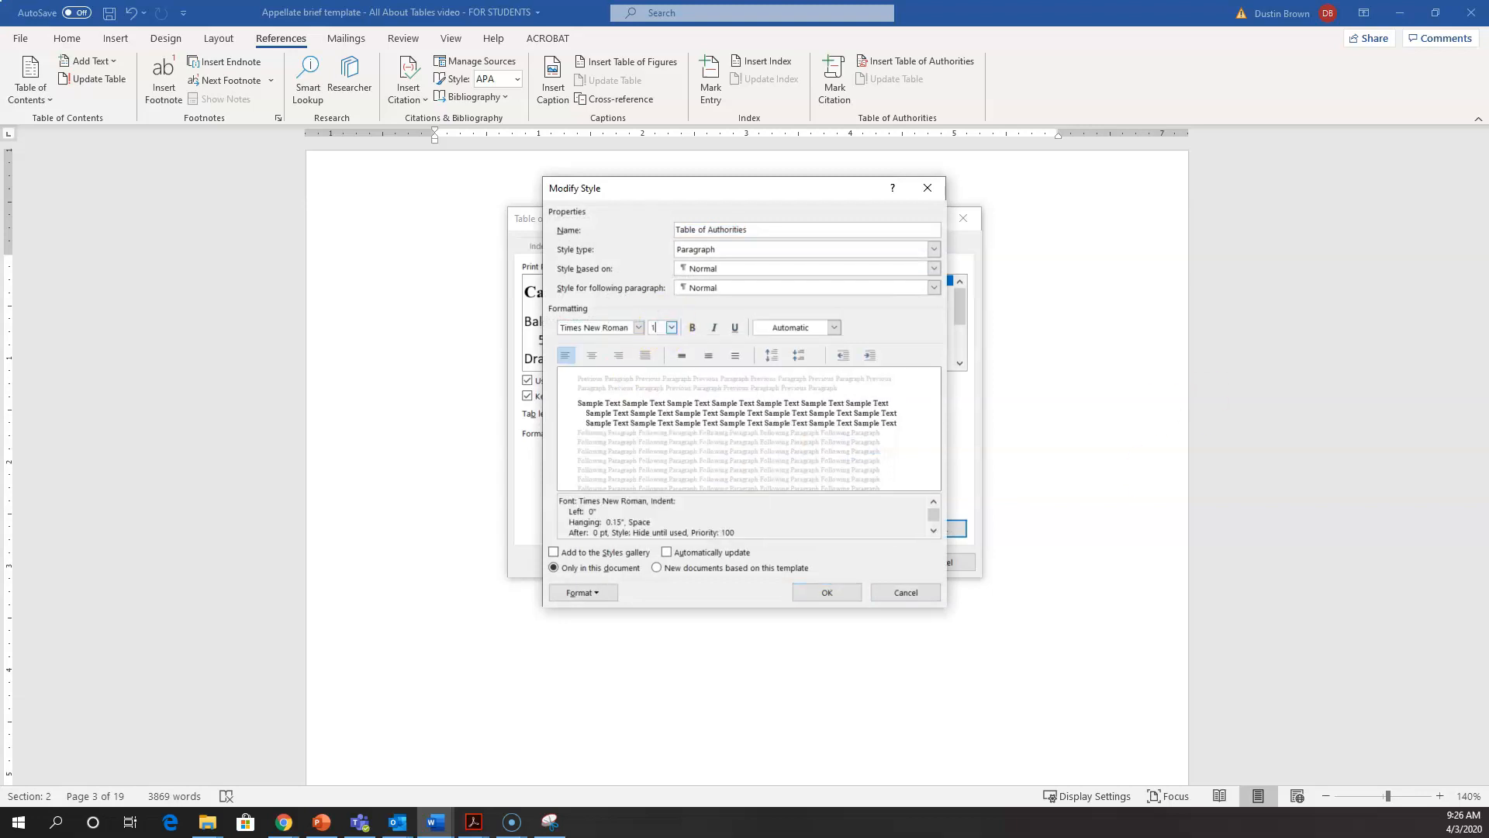
pyautogui.write('3')
pyautogui.press('Tab')
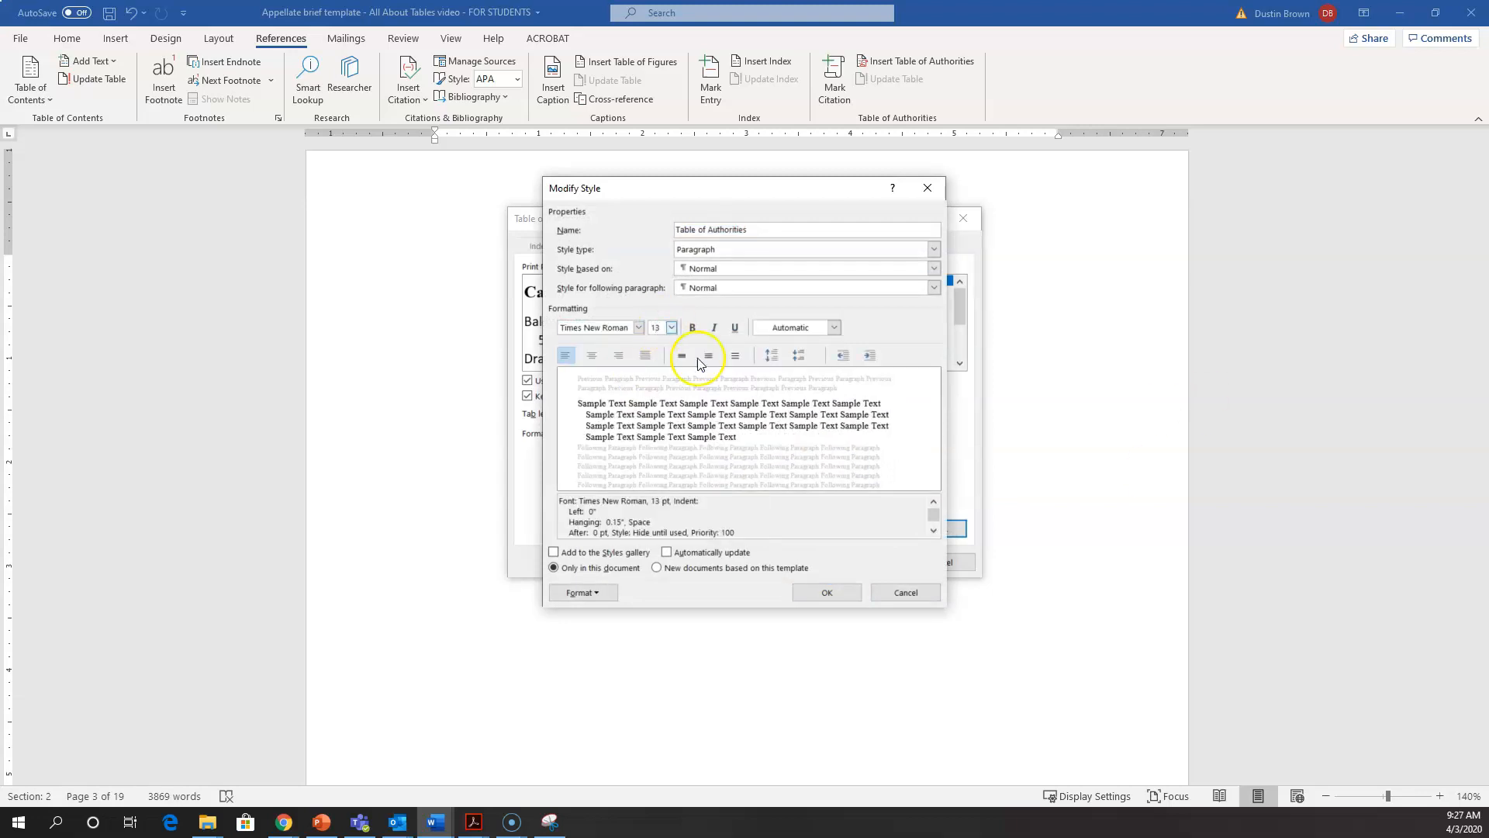
pyautogui.click(809, 595)
pyautogui.click(775, 526)
# Step: Insert the restyled Table of Authorities for all categories and delete the empty line between the TABLE OF AUTHORITIES heading and Cases
pyautogui.click(870, 578)
pyautogui.scroll(10, 866, 560)
pyautogui.click(822, 256)
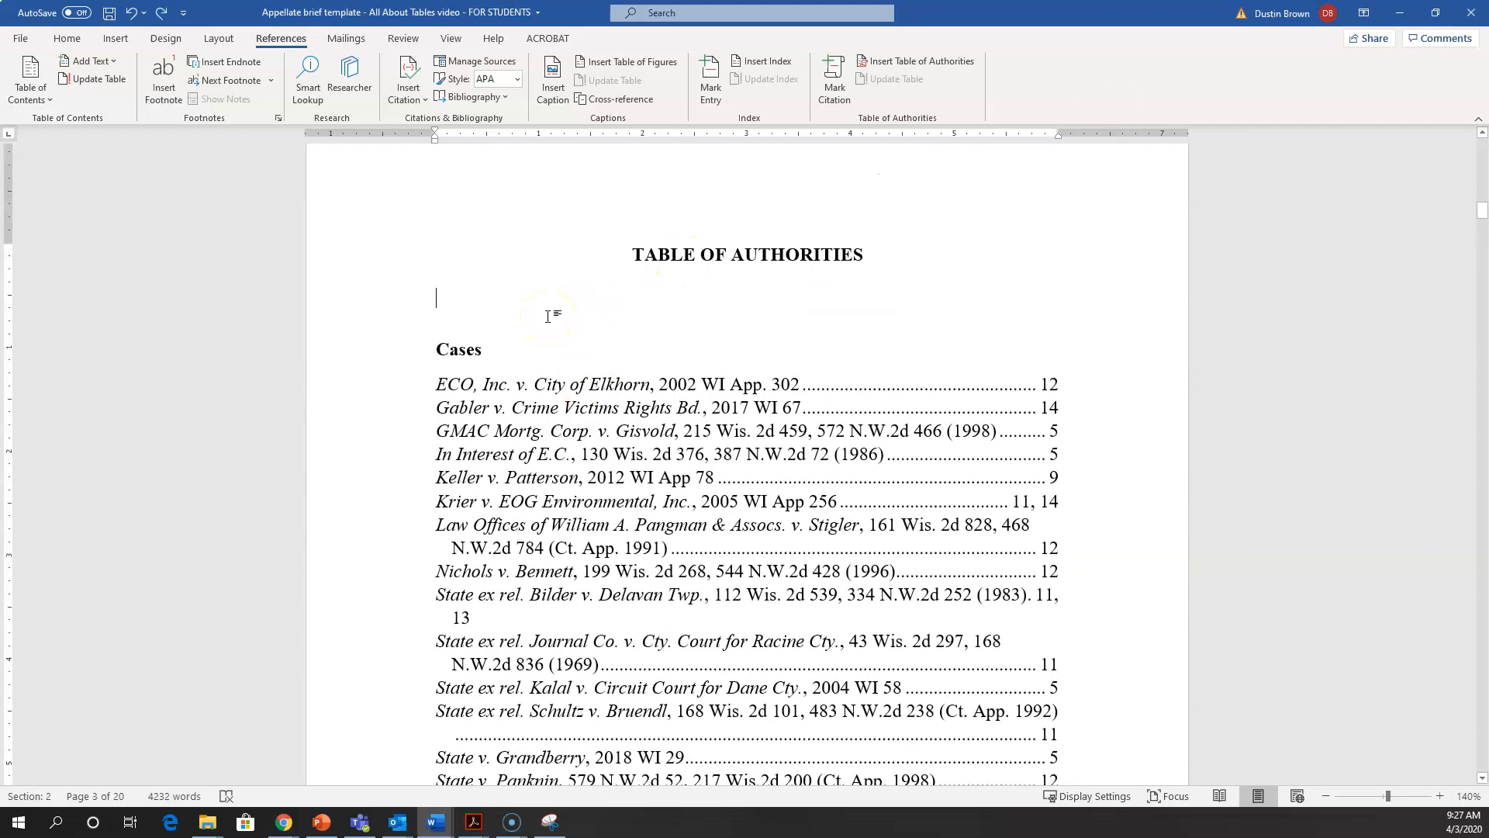
pyautogui.press('Delete')
pyautogui.press('Right')
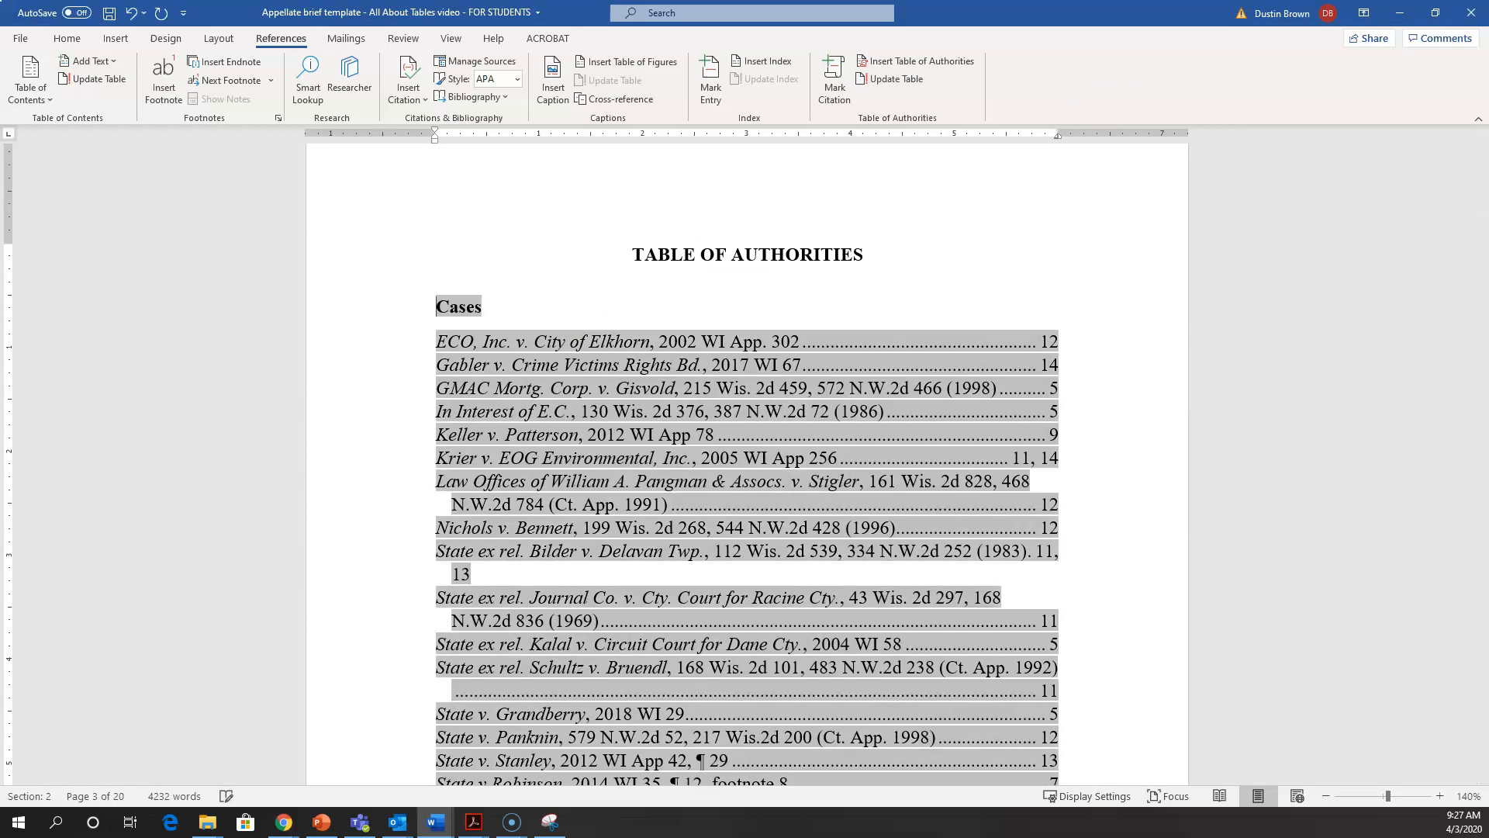
# Step: Review the font and layout of the Cases, Statutes and Other Authorities lists in the restyled table
pyautogui.click(633, 398)
pyautogui.click(873, 401)
pyautogui.click(907, 359)
pyautogui.scroll(-15, 908, 358)
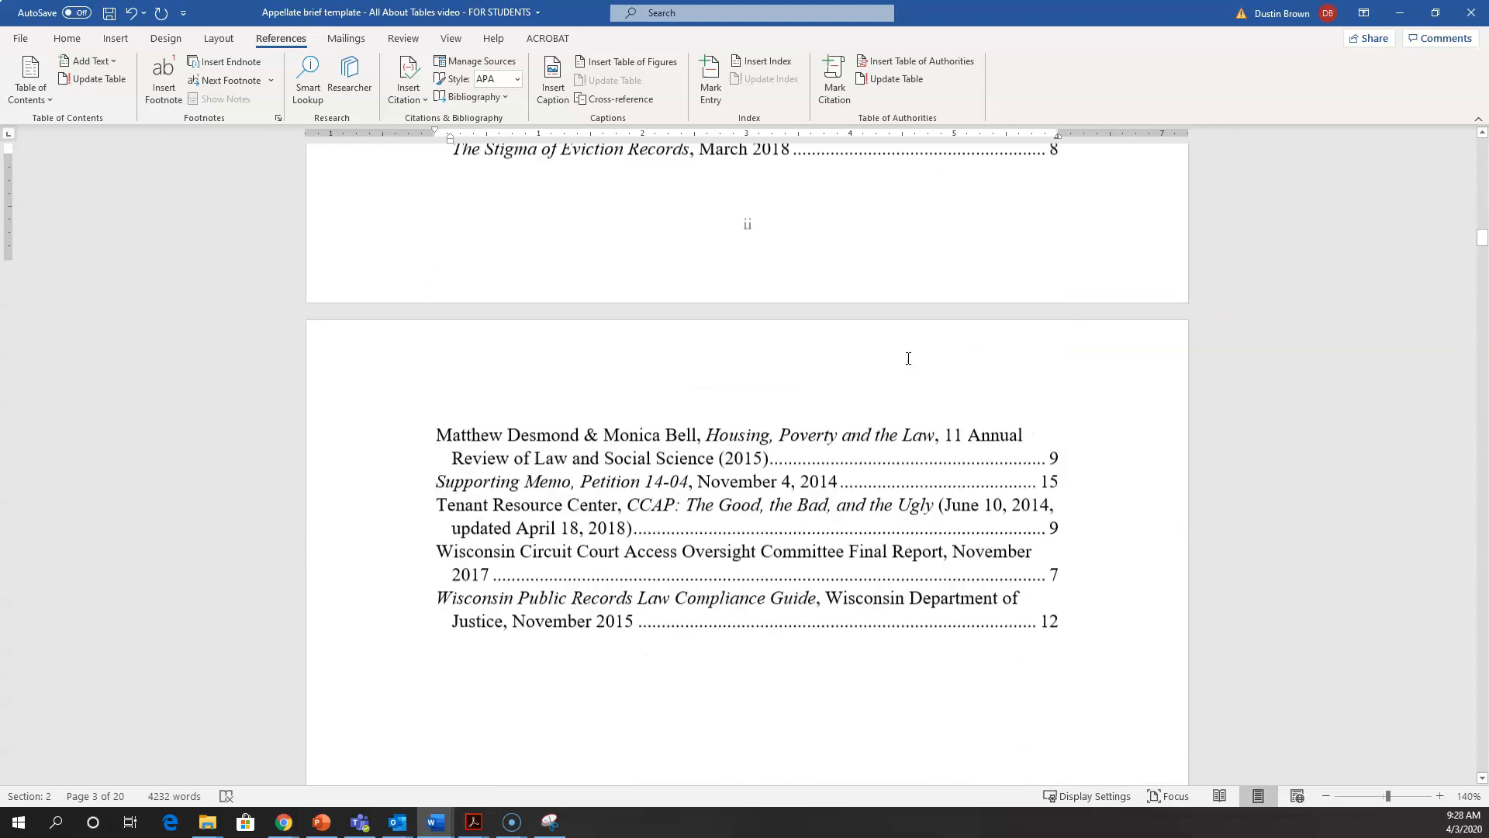
pyautogui.scroll(15, 907, 358)
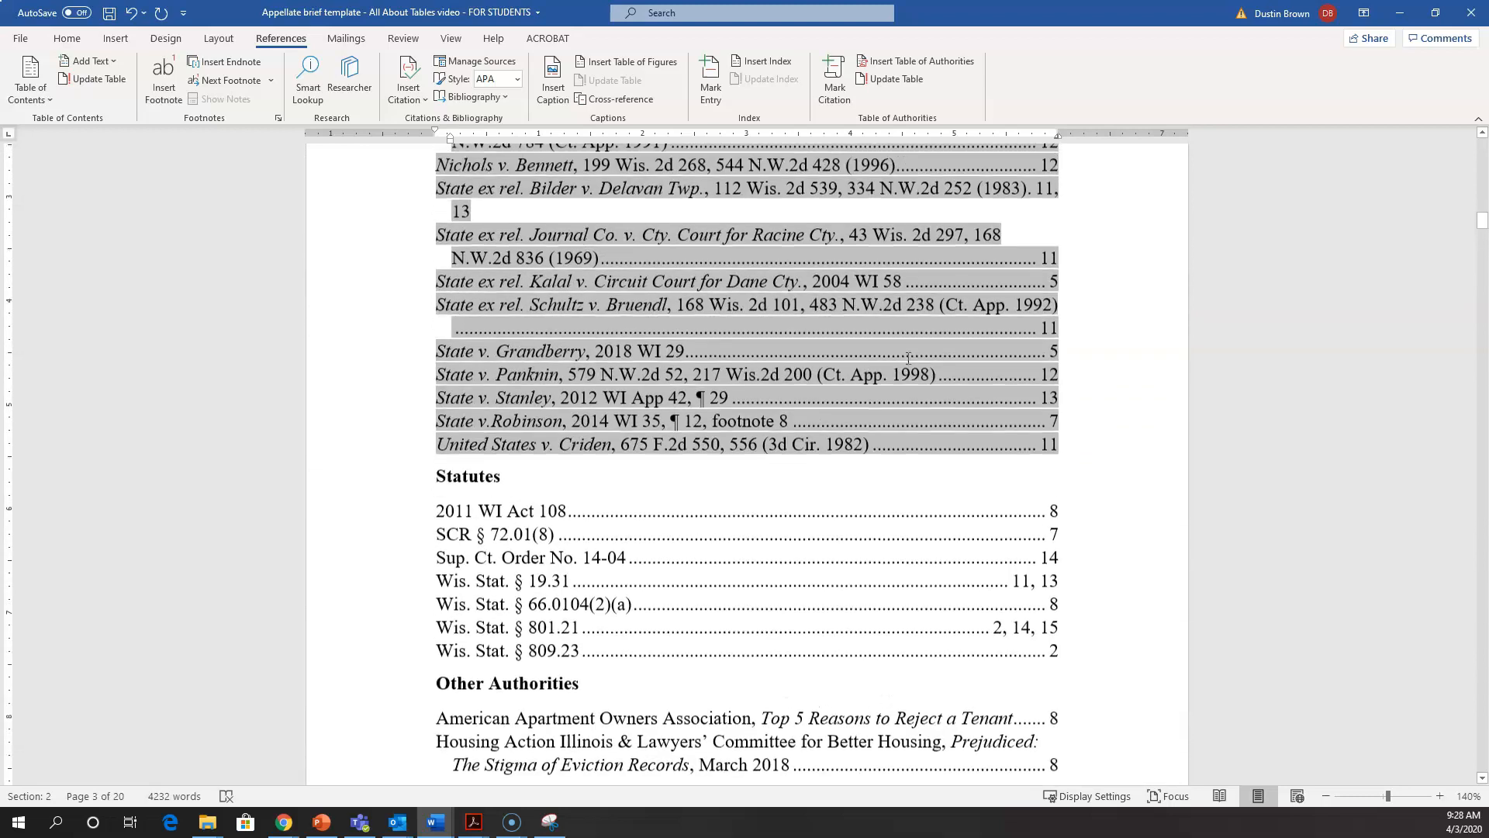
pyautogui.click(731, 346)
pyautogui.scroll(5, 729, 346)
# Step: Replace "Elkhorn" with "something else" in the ECO, Inc. v. City of Elkhorn entry of the Cases list
pyautogui.click(701, 342)
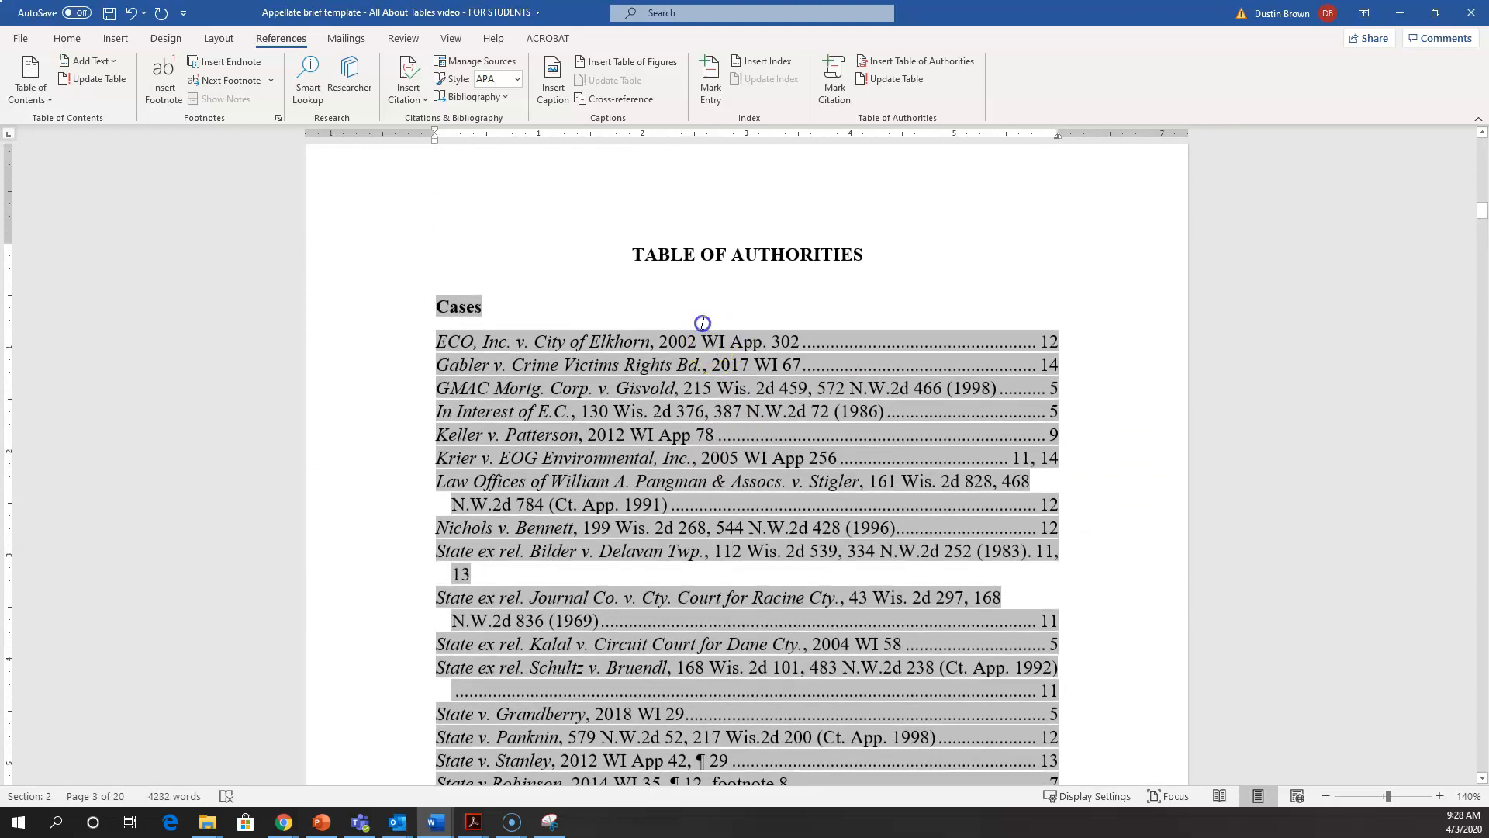
pyautogui.click(623, 339)
pyautogui.click(519, 339)
pyautogui.hotkey('ctrl', 'shift', 'Right')
pyautogui.write('something else')
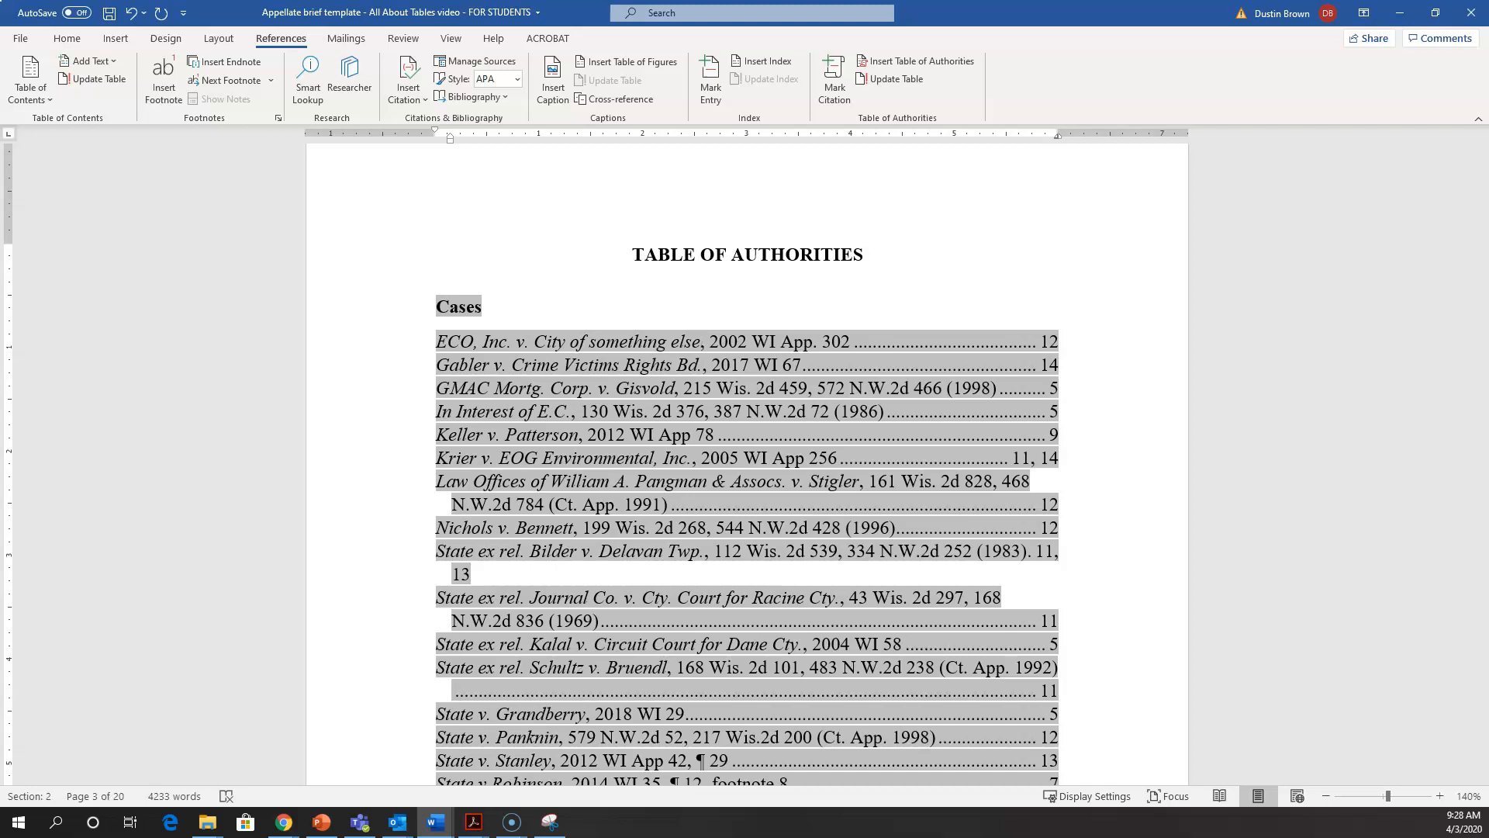
# Step: Change the Statutes category heading in the table to "Statutes and Court Rules"
pyautogui.scroll(-6, 481, 388)
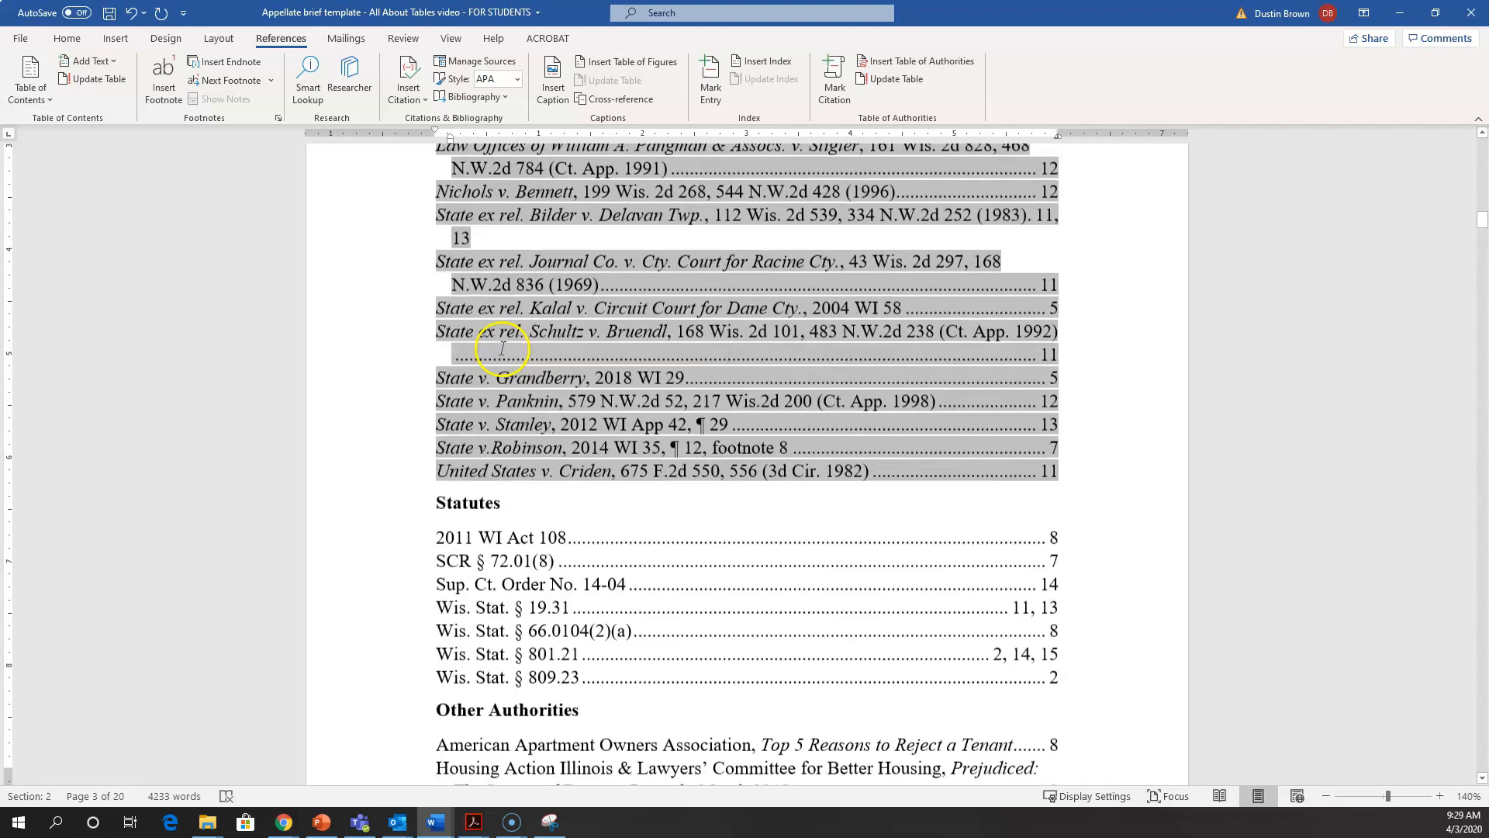
pyautogui.click(496, 431)
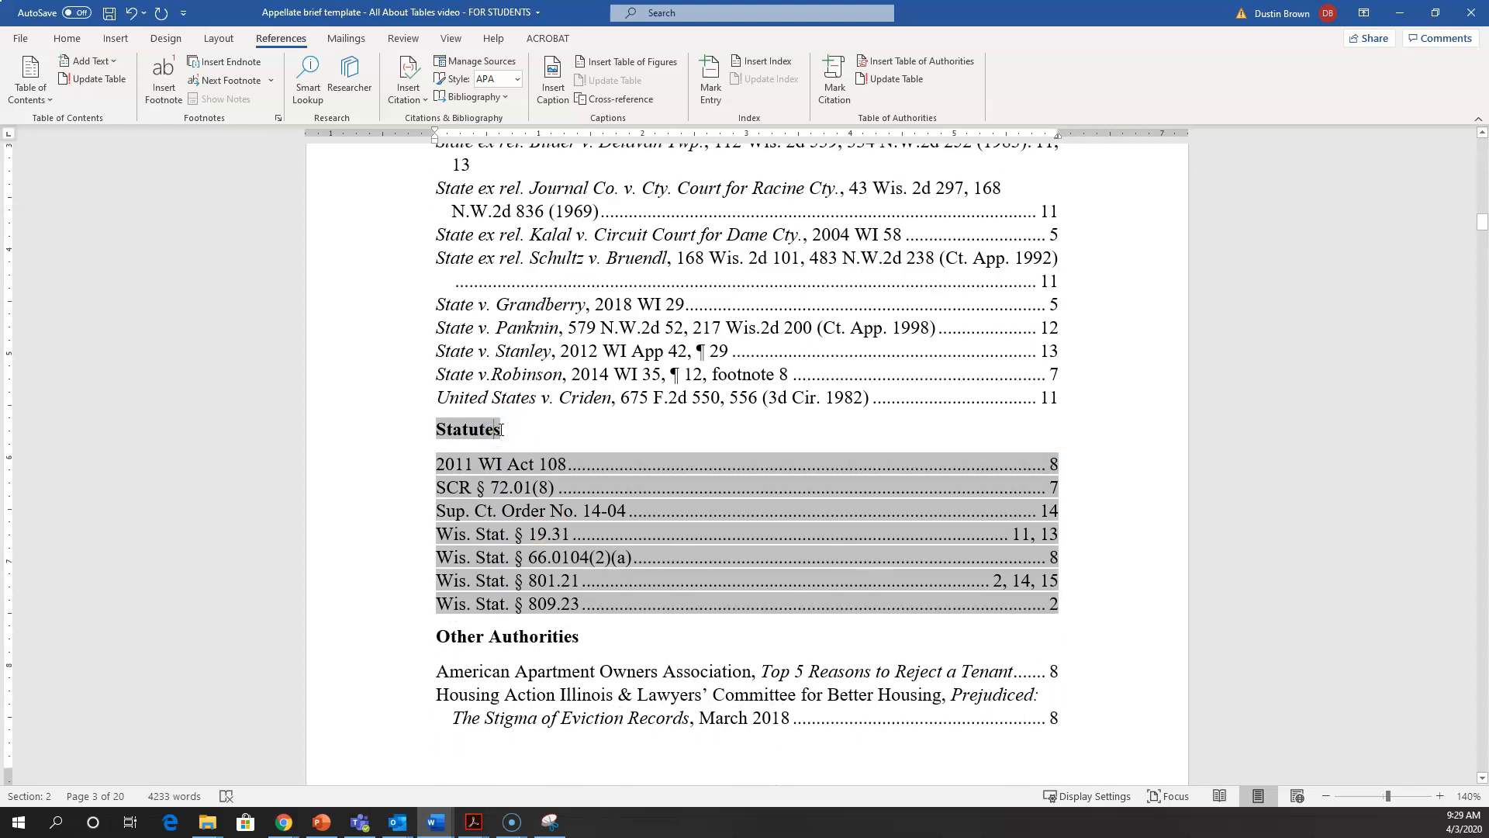
pyautogui.write('and Other')
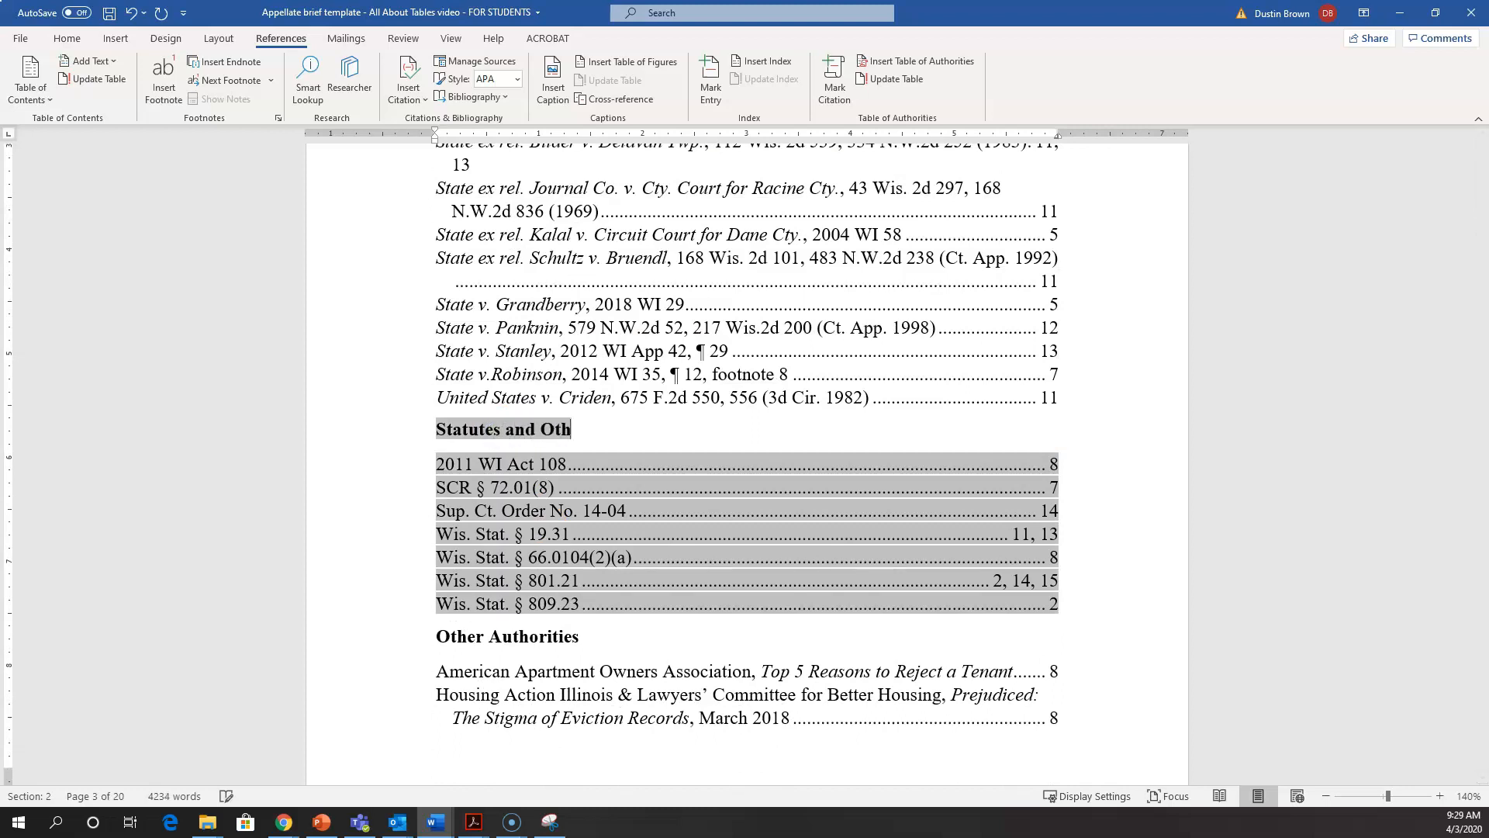
pyautogui.hotkey('ctrl', 'shift', 'Left')
pyautogui.write('Court RULE')
pyautogui.press('BackSpace')
pyautogui.press('BackSpace')
pyautogui.press('BackSpace')
pyautogui.write('ules')
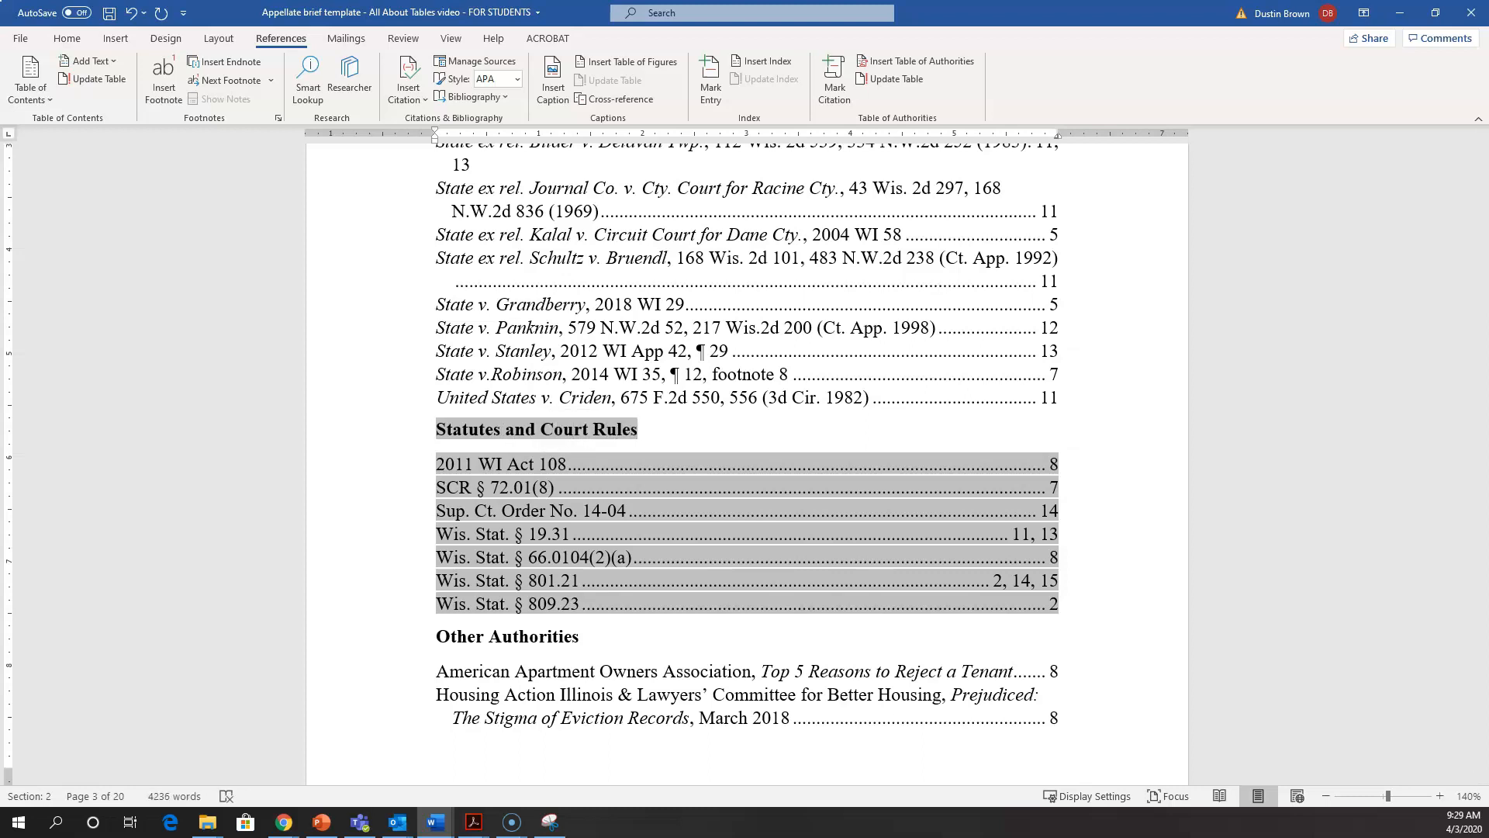
pyautogui.click(591, 365)
pyautogui.click(602, 433)
# Step: Update the Cases list's field to regenerate its entries, and check the Statutes and Court Rules list
pyautogui.scroll(2, 602, 433)
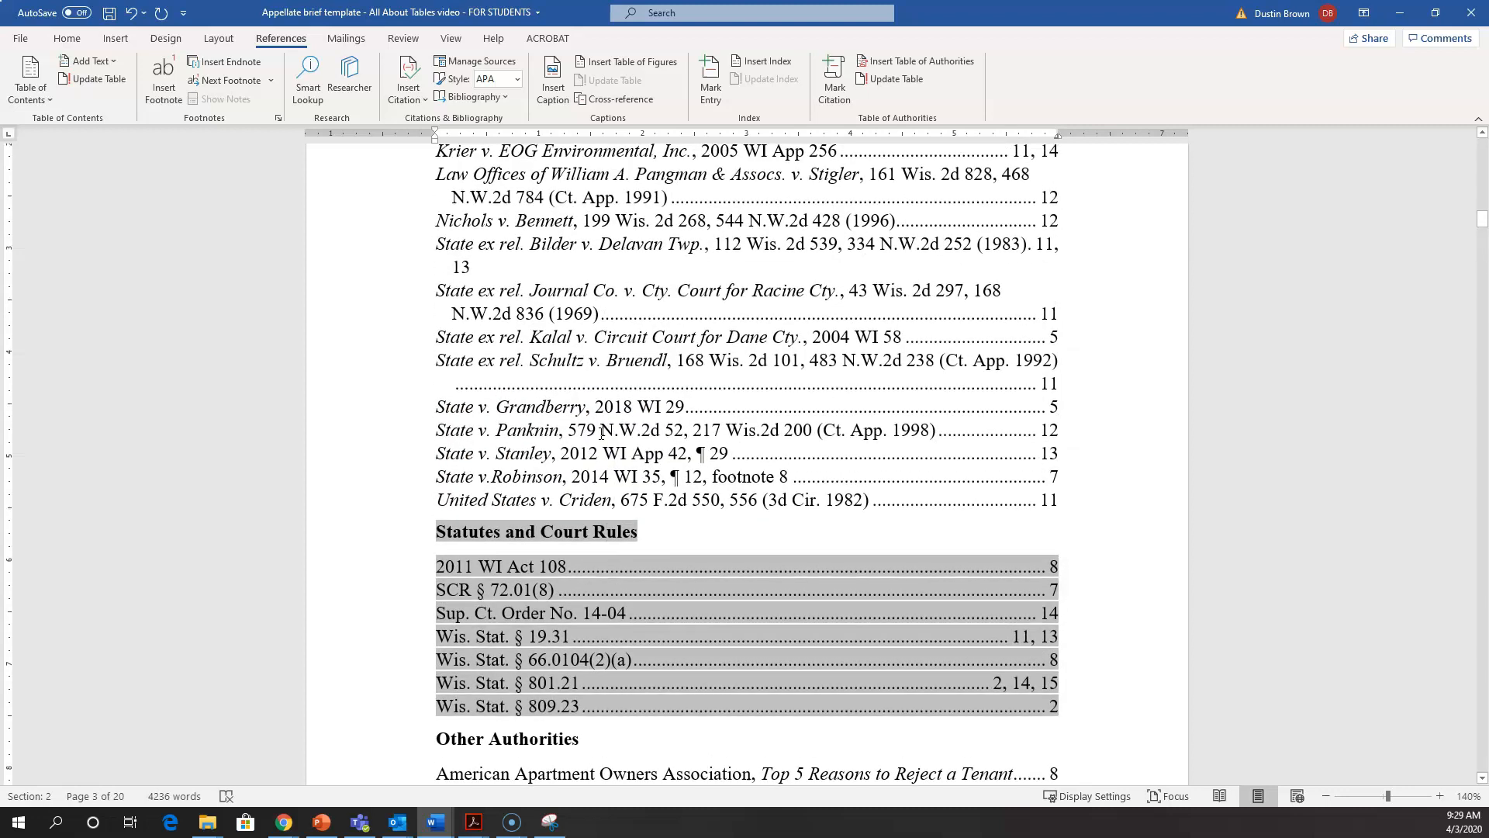
pyautogui.scroll(4, 602, 433)
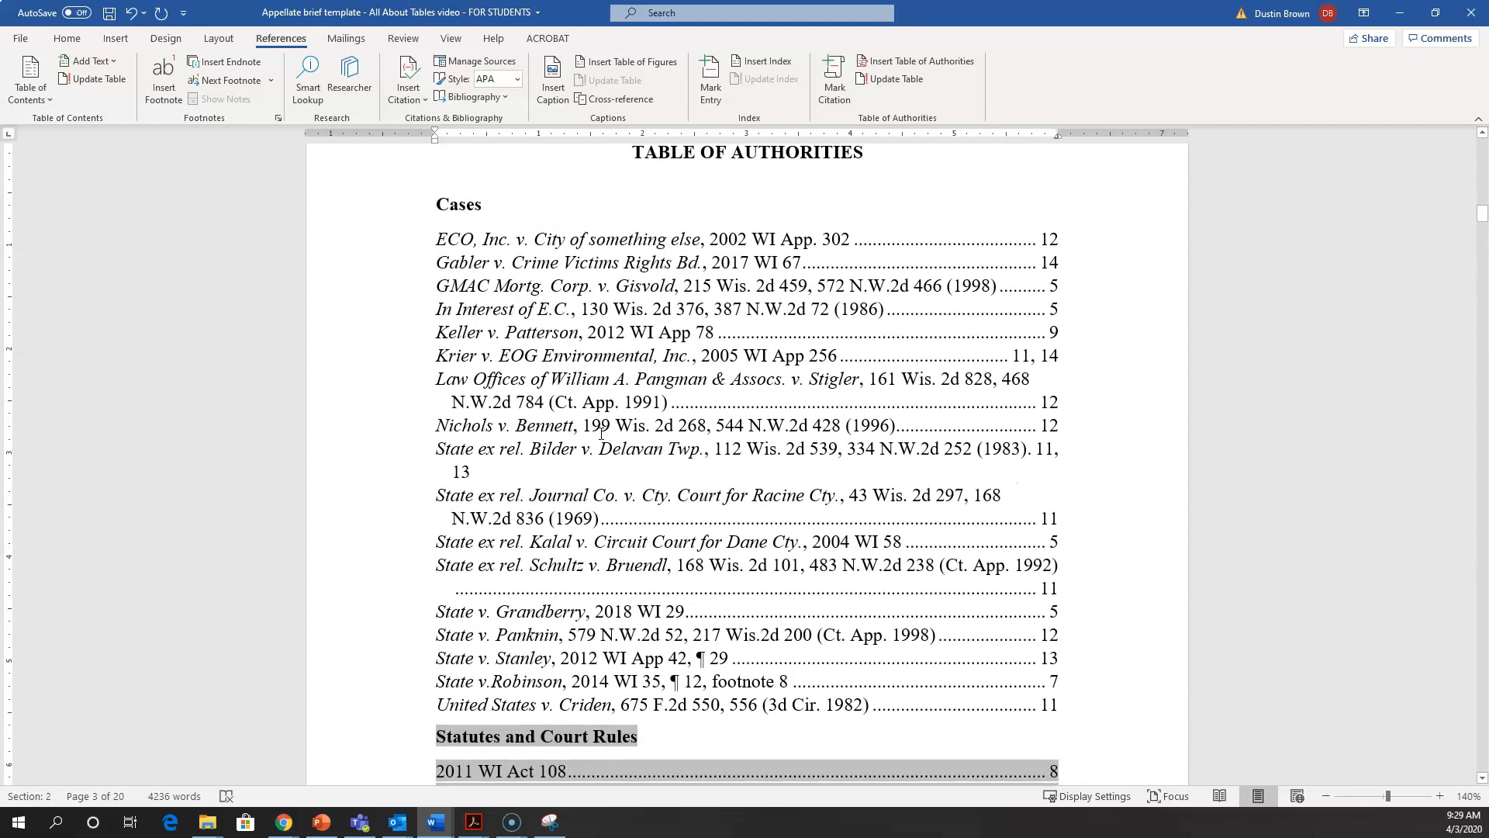
pyautogui.click(530, 279)
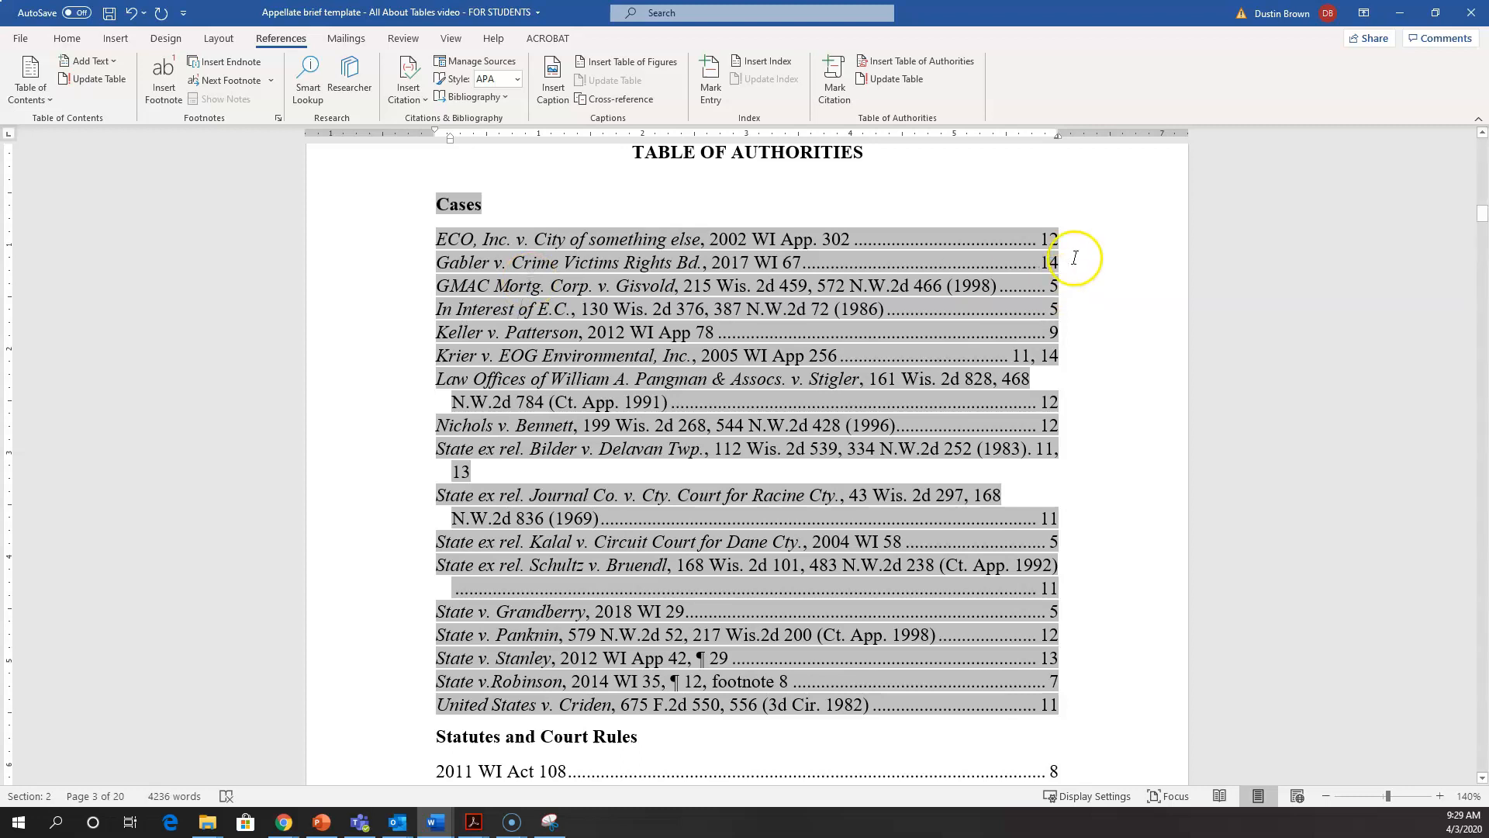
pyautogui.rightClick(646, 244)
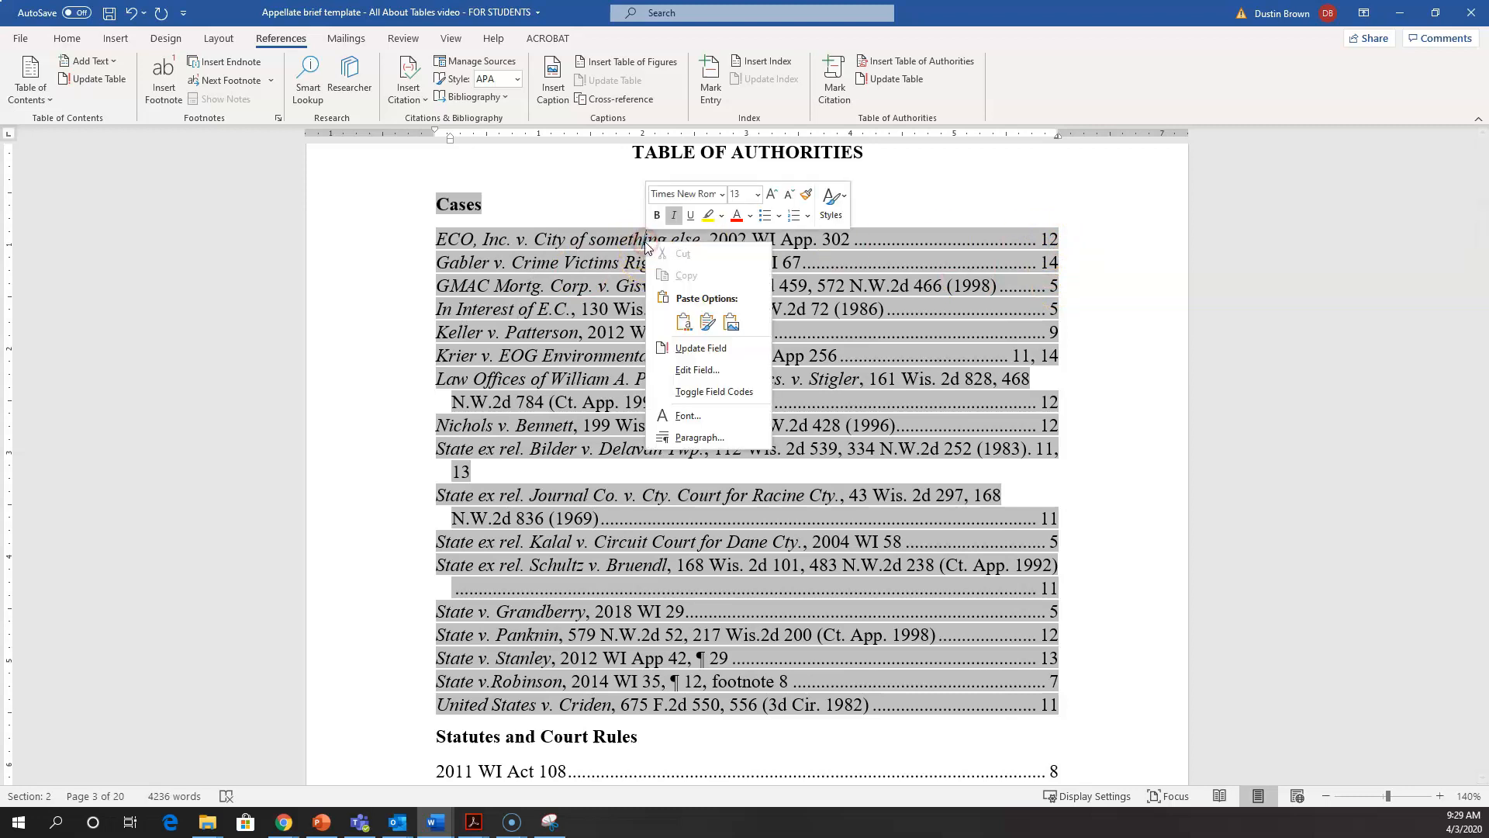
pyautogui.click(700, 349)
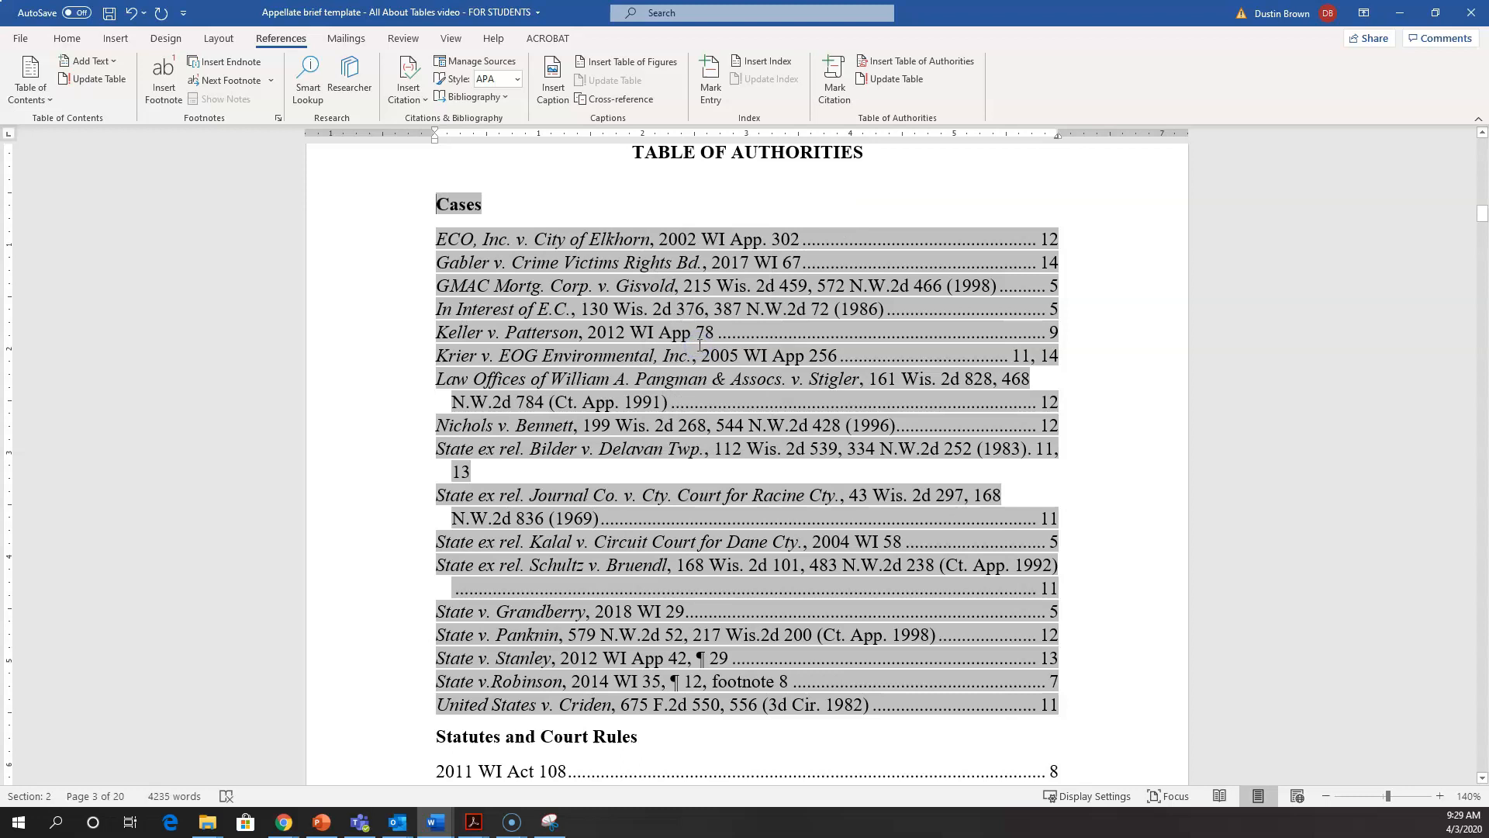
pyautogui.click(554, 237)
pyautogui.scroll(-3, 554, 239)
pyautogui.click(600, 574)
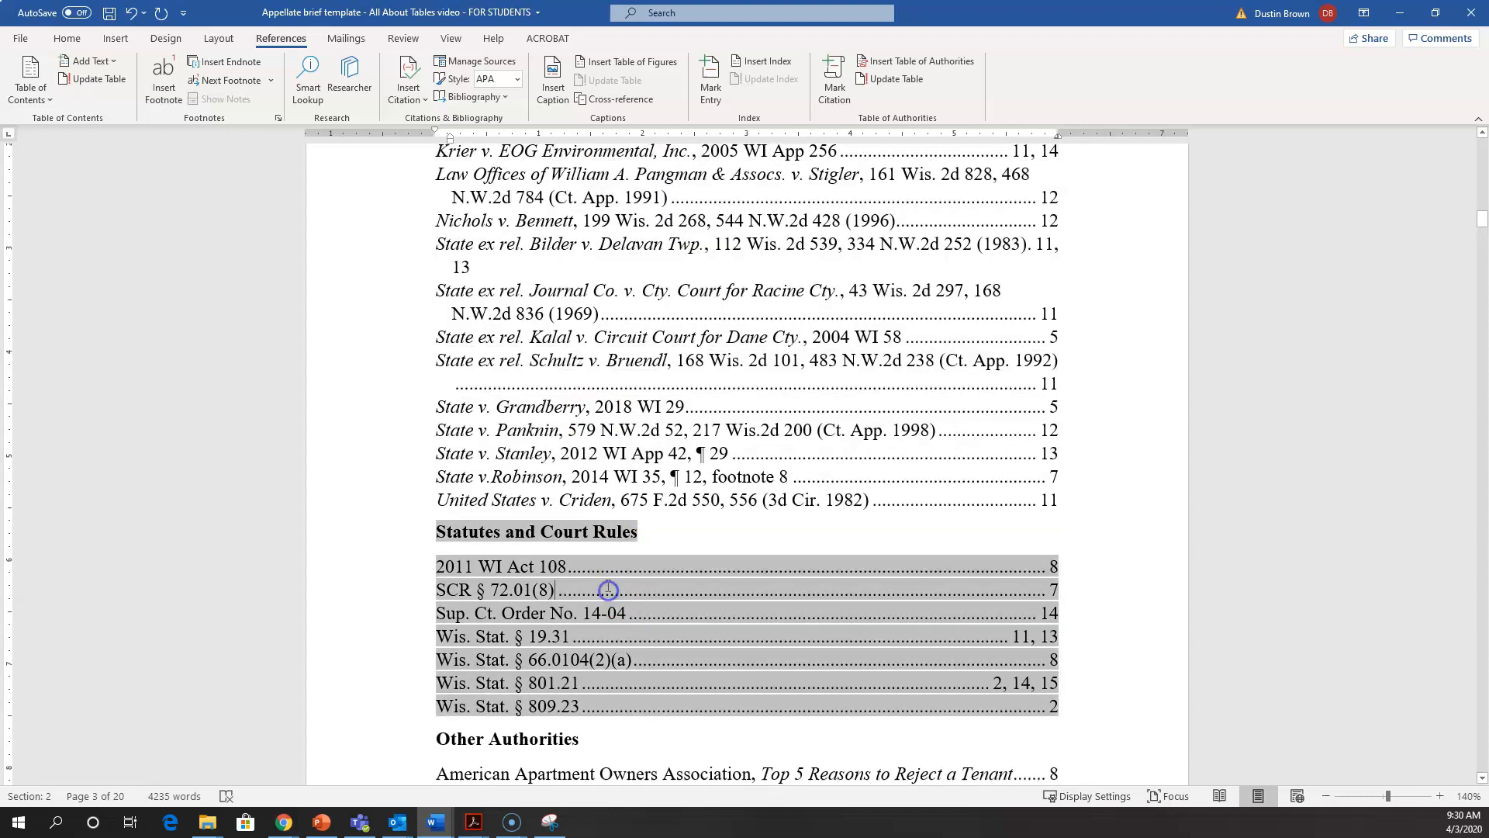
# Step: Update the field of the Statutes and Court Rules list to regenerate its heading and entries
pyautogui.rightClick(600, 574)
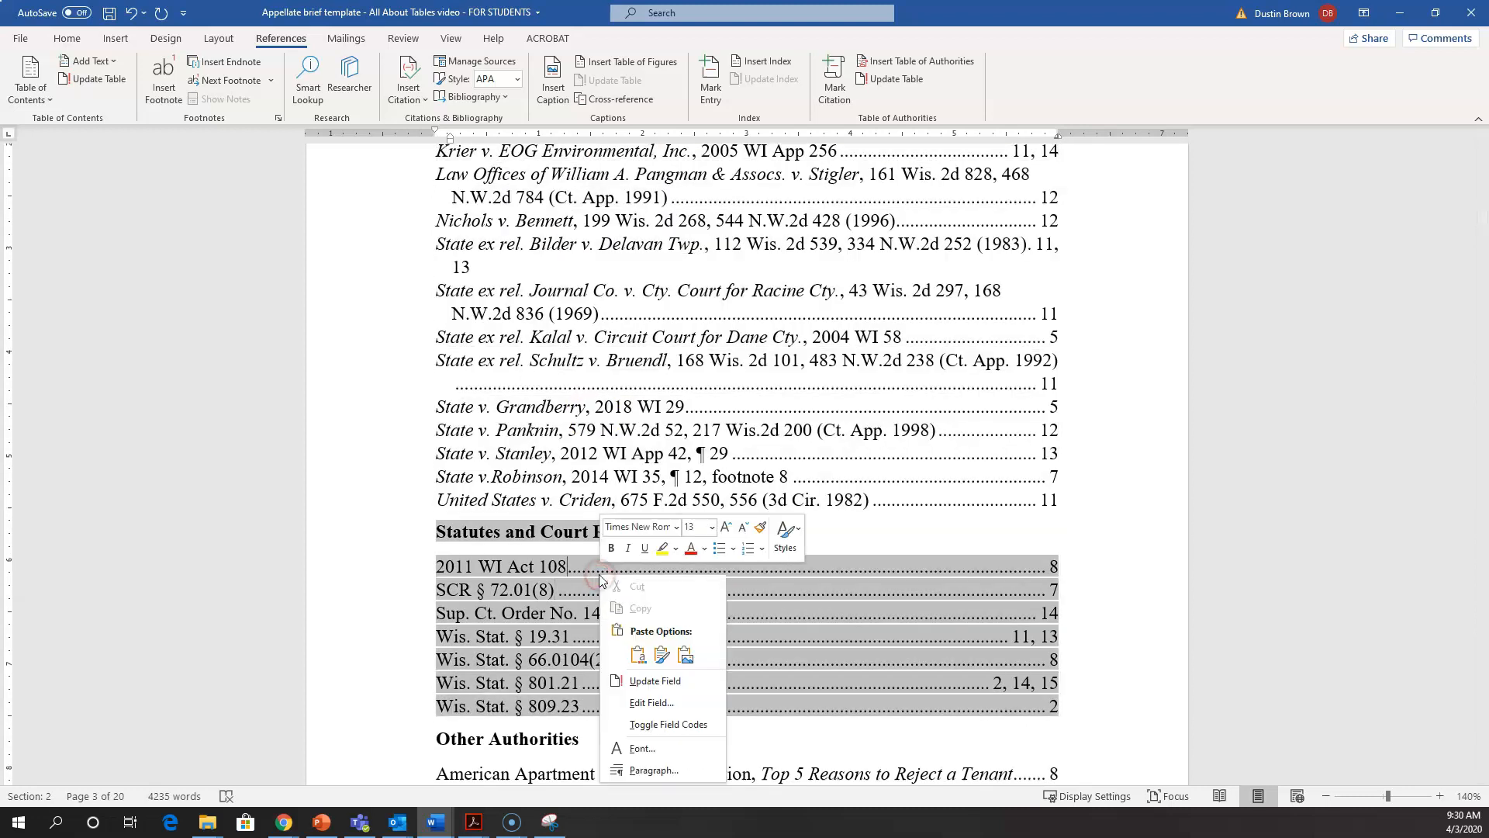
pyautogui.click(638, 682)
pyautogui.click(669, 482)
pyautogui.scroll(3, 669, 482)
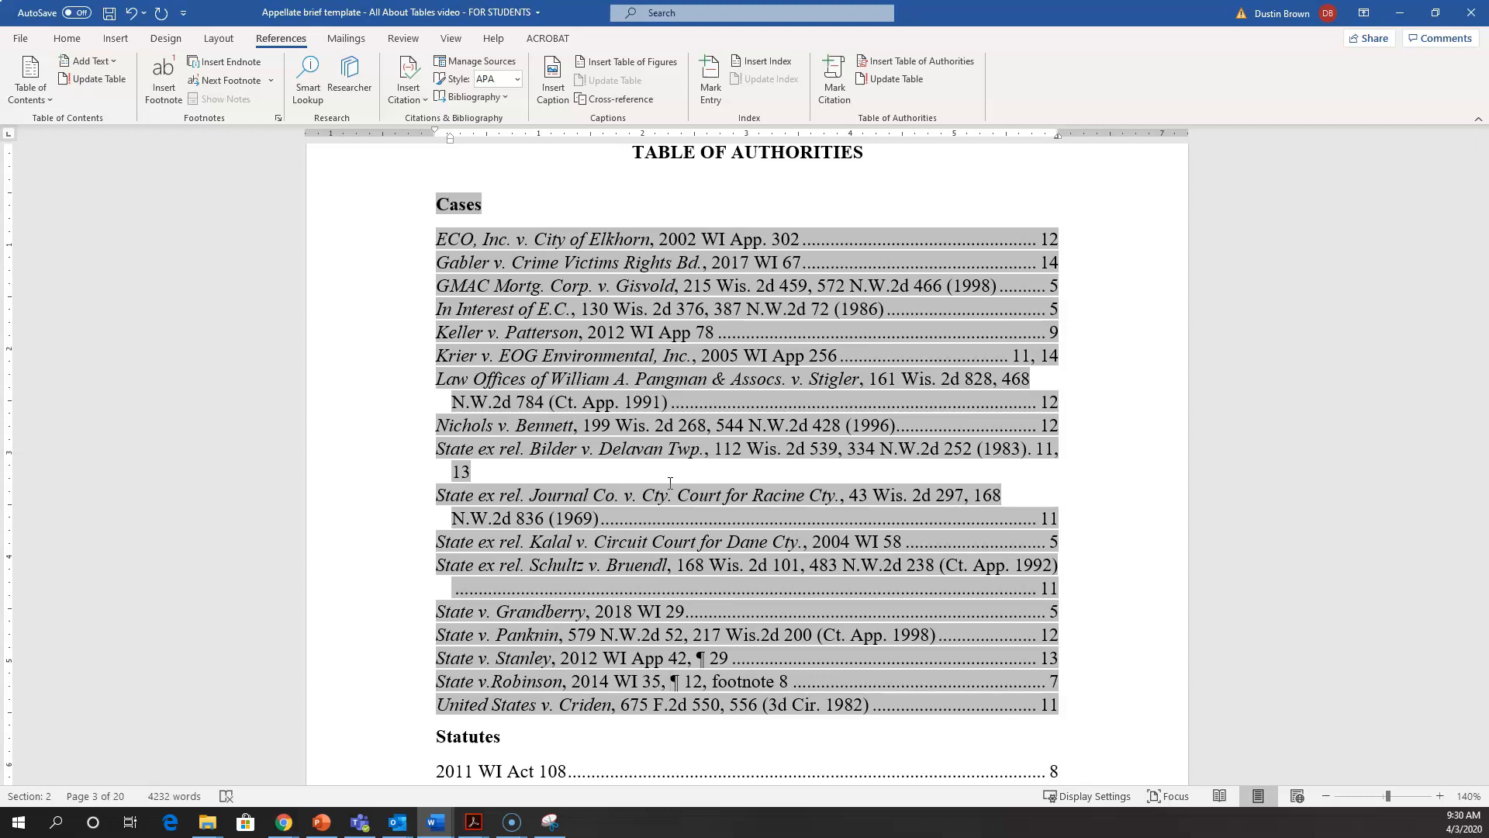
# Step: Examine the Table of Contents update options for page numbers only and the entire table, then cancel without updating
pyautogui.scroll(15, 670, 483)
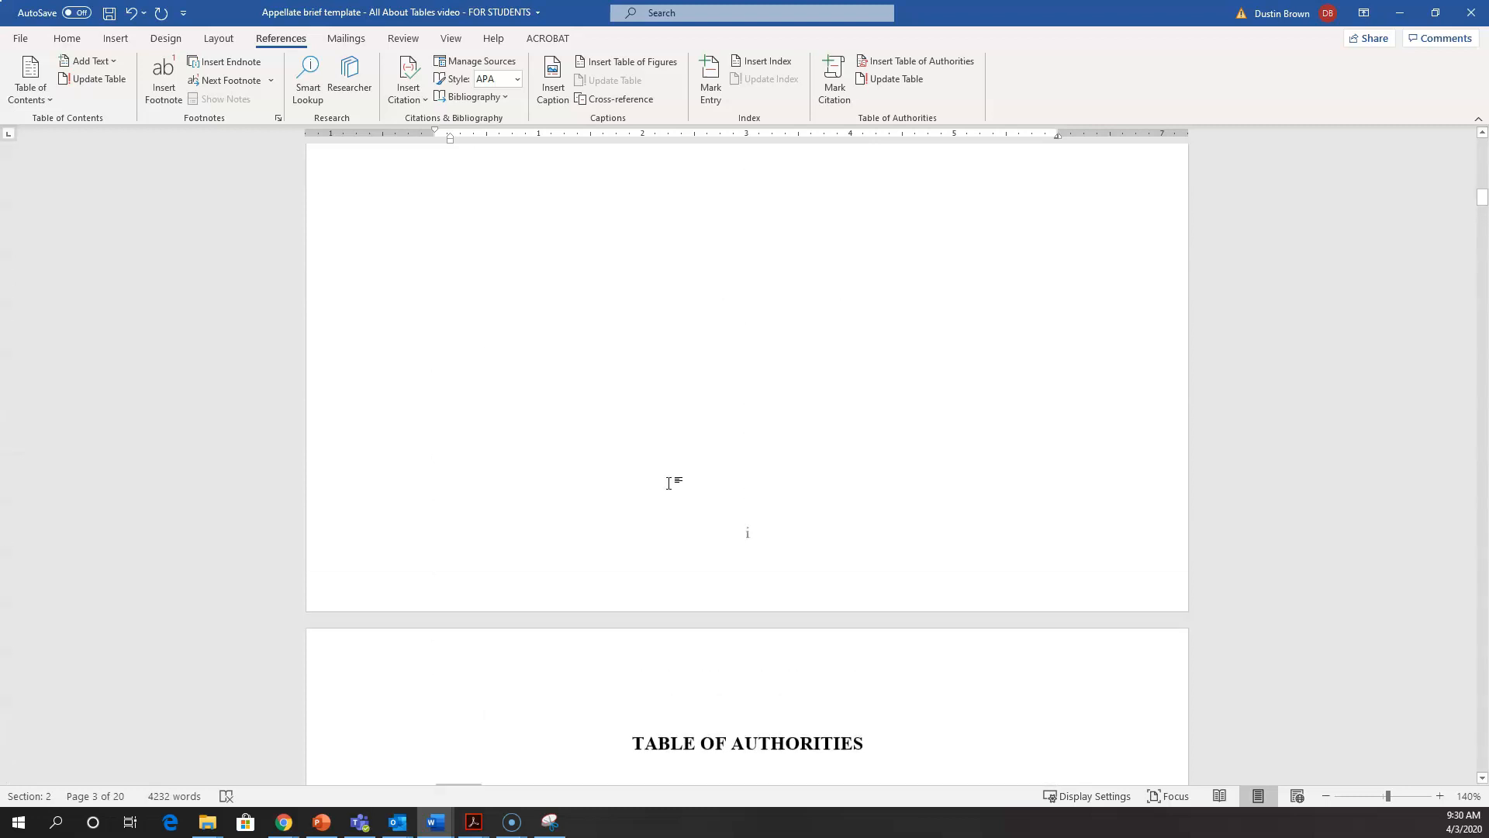
pyautogui.click(669, 480)
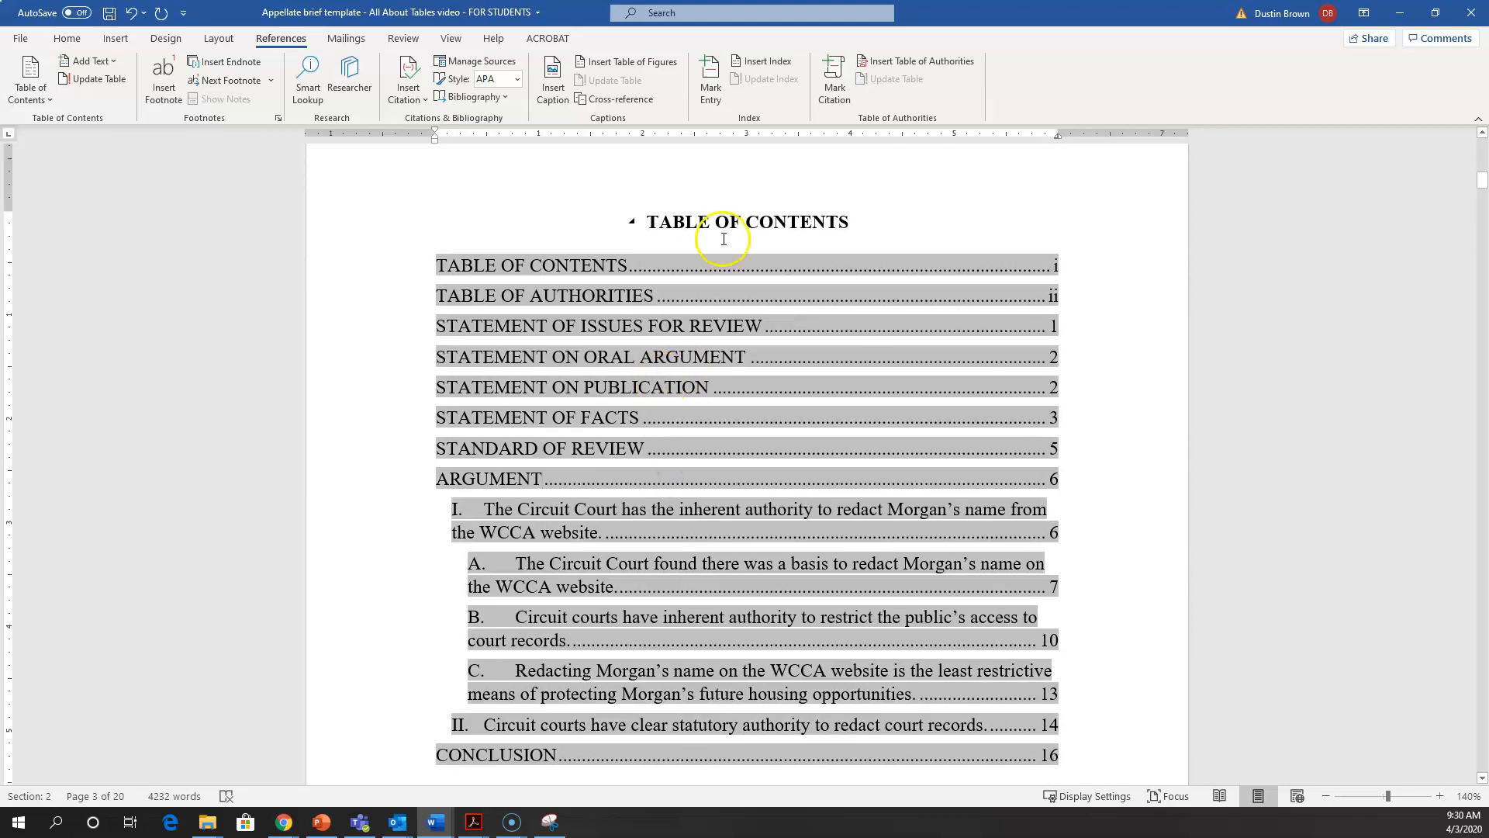
pyautogui.click(753, 350)
pyautogui.click(733, 329)
pyautogui.rightClick(733, 329)
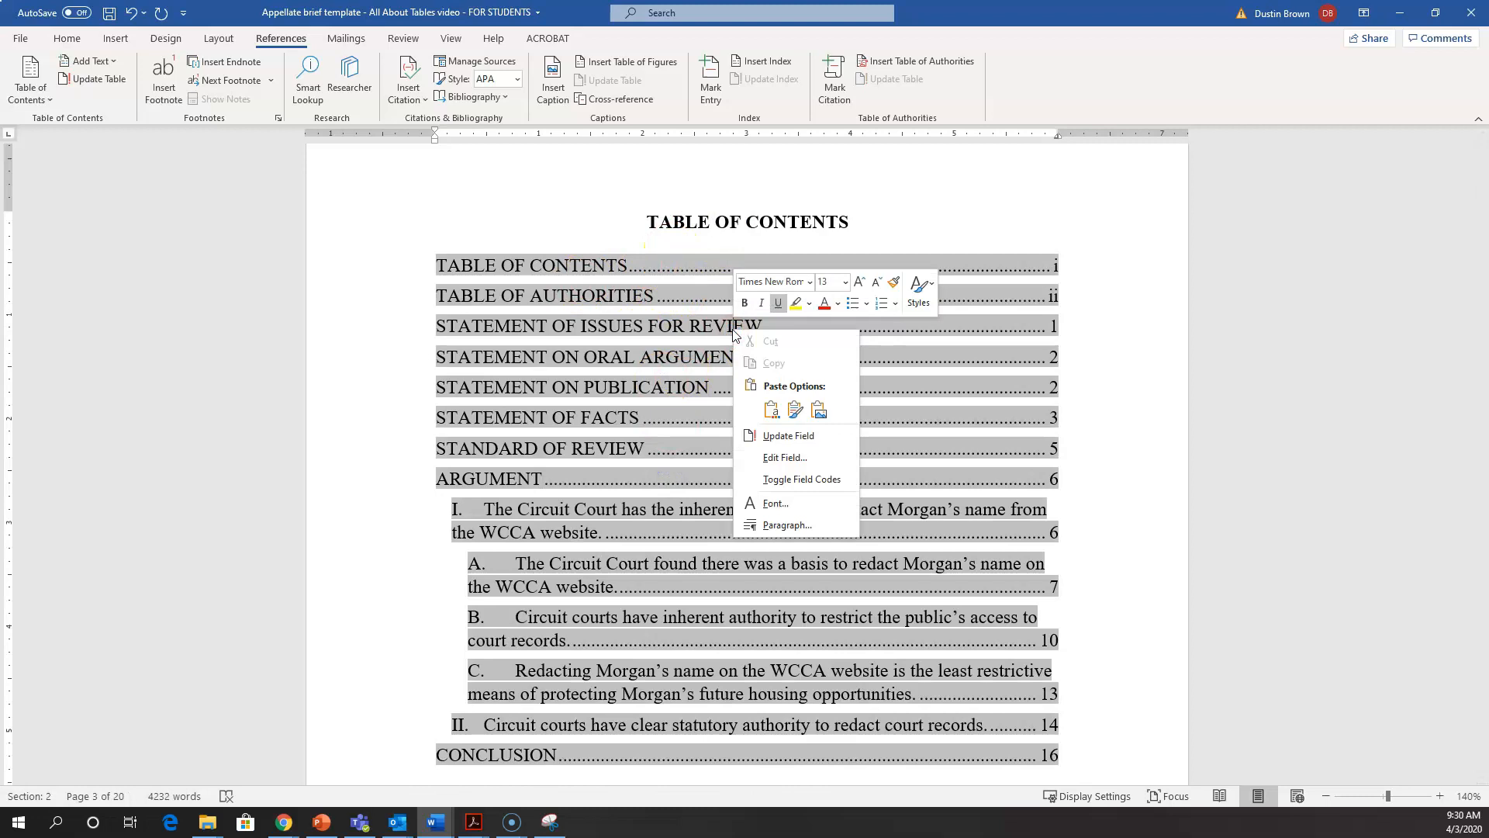
pyautogui.click(795, 436)
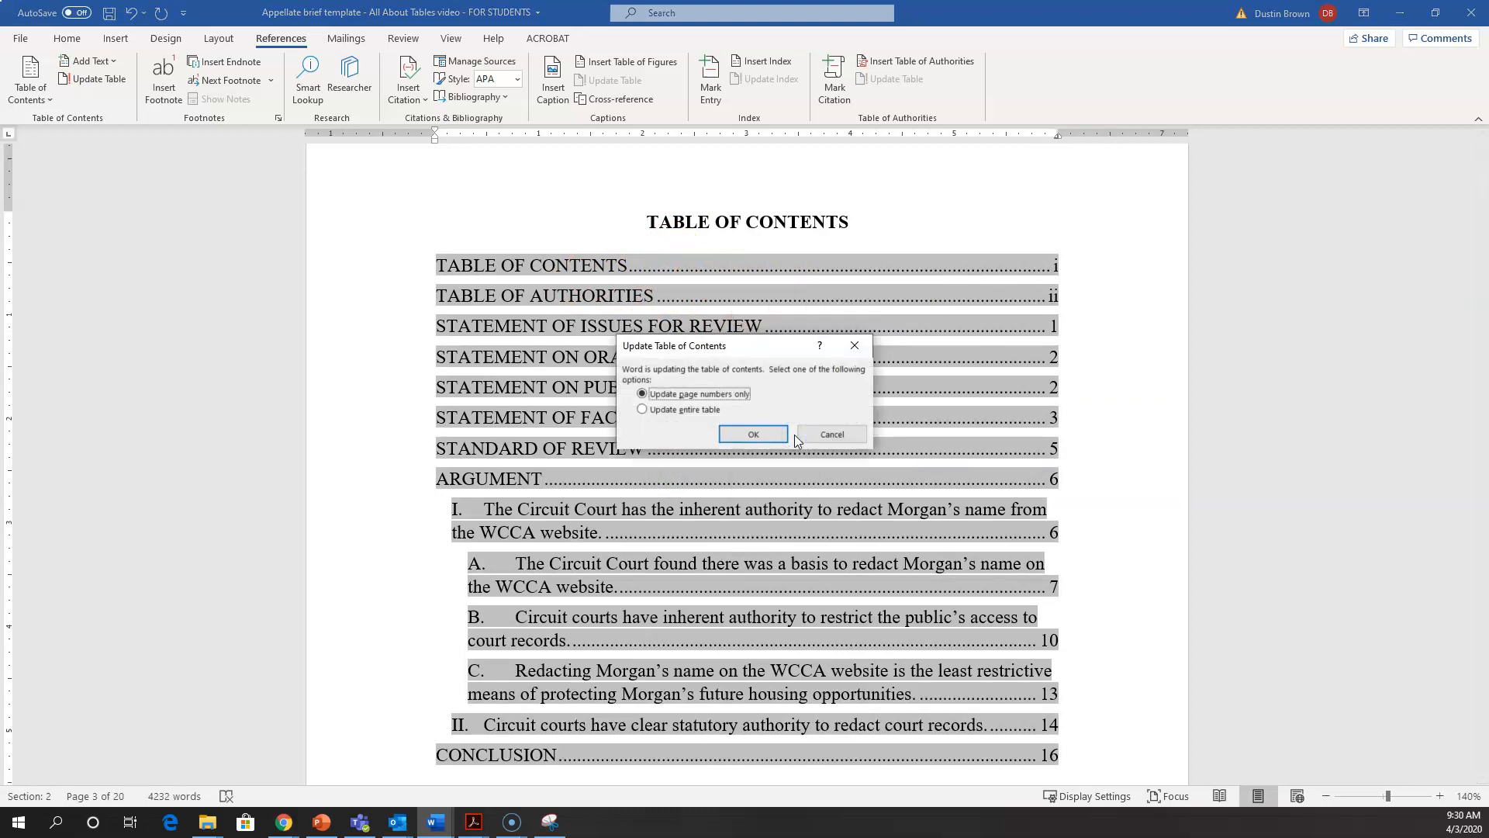
pyautogui.click(703, 414)
pyautogui.click(700, 399)
pyautogui.click(811, 433)
pyautogui.scroll(-12, 800, 433)
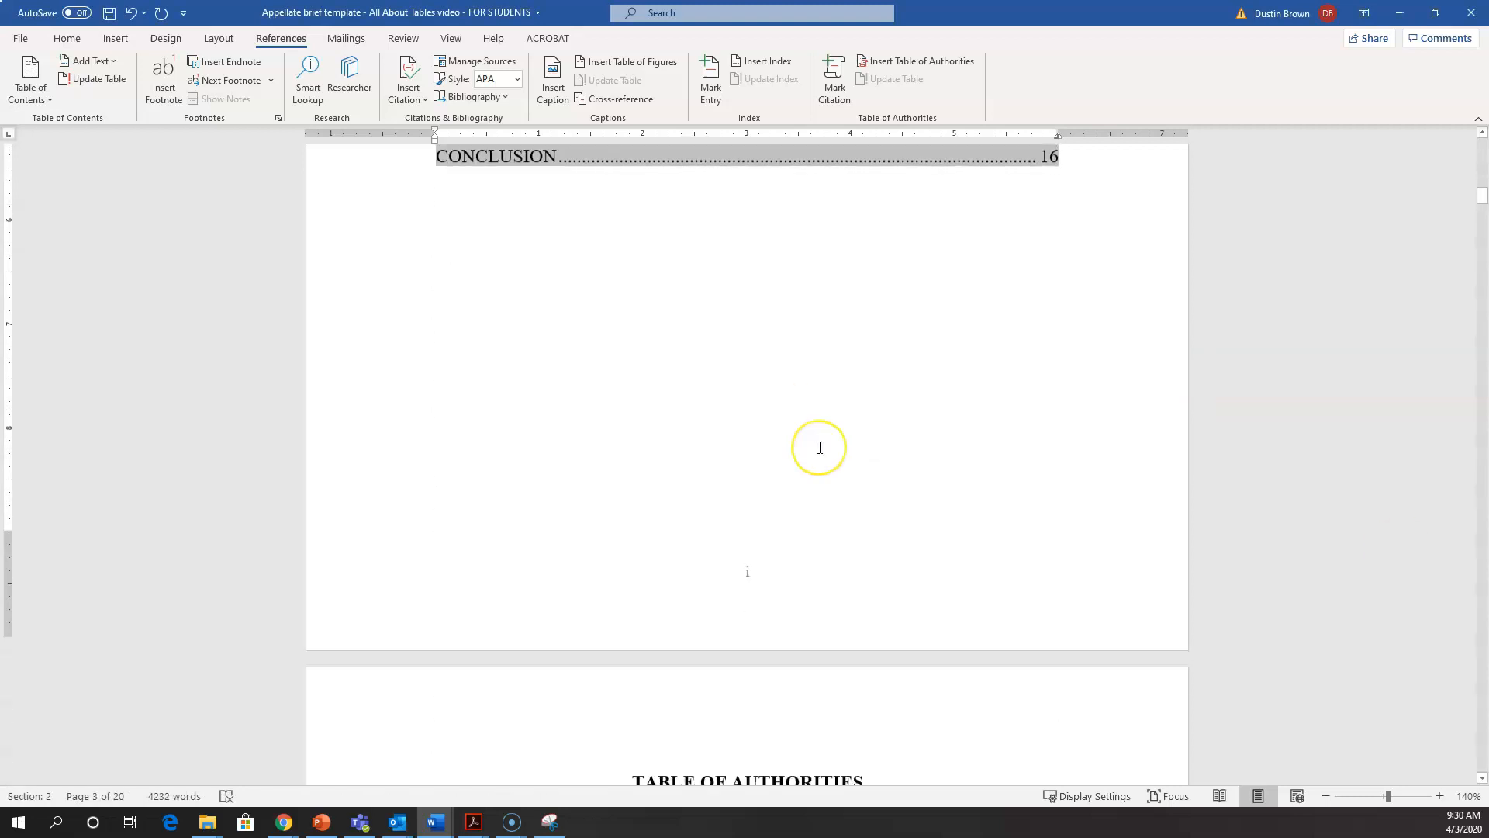
pyautogui.scroll(-10, 820, 448)
pyautogui.scroll(7, 820, 448)
pyautogui.scroll(-7, 820, 447)
pyautogui.scroll(4, 820, 447)
pyautogui.scroll(-1, 820, 447)
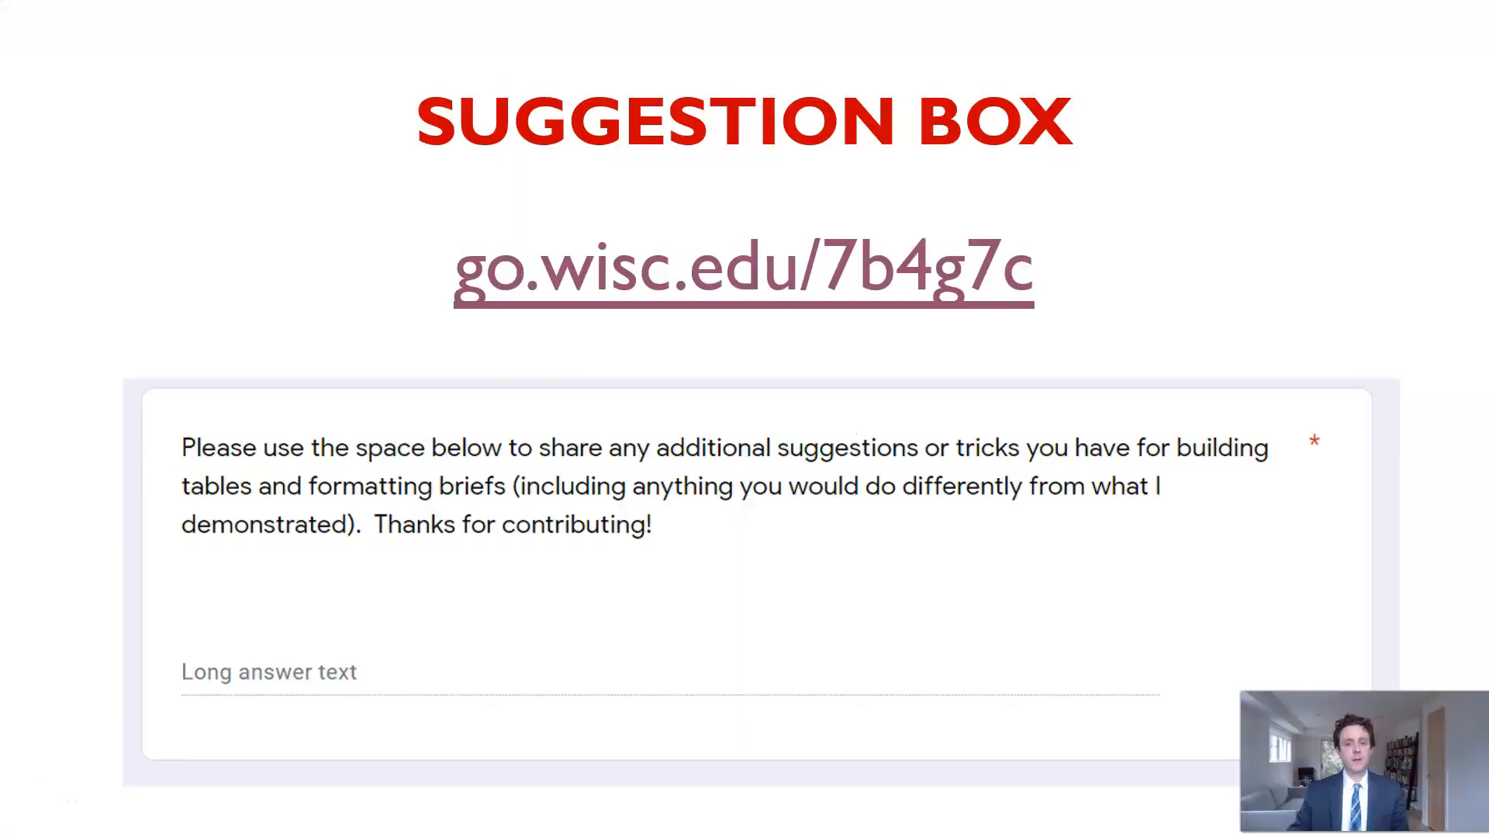